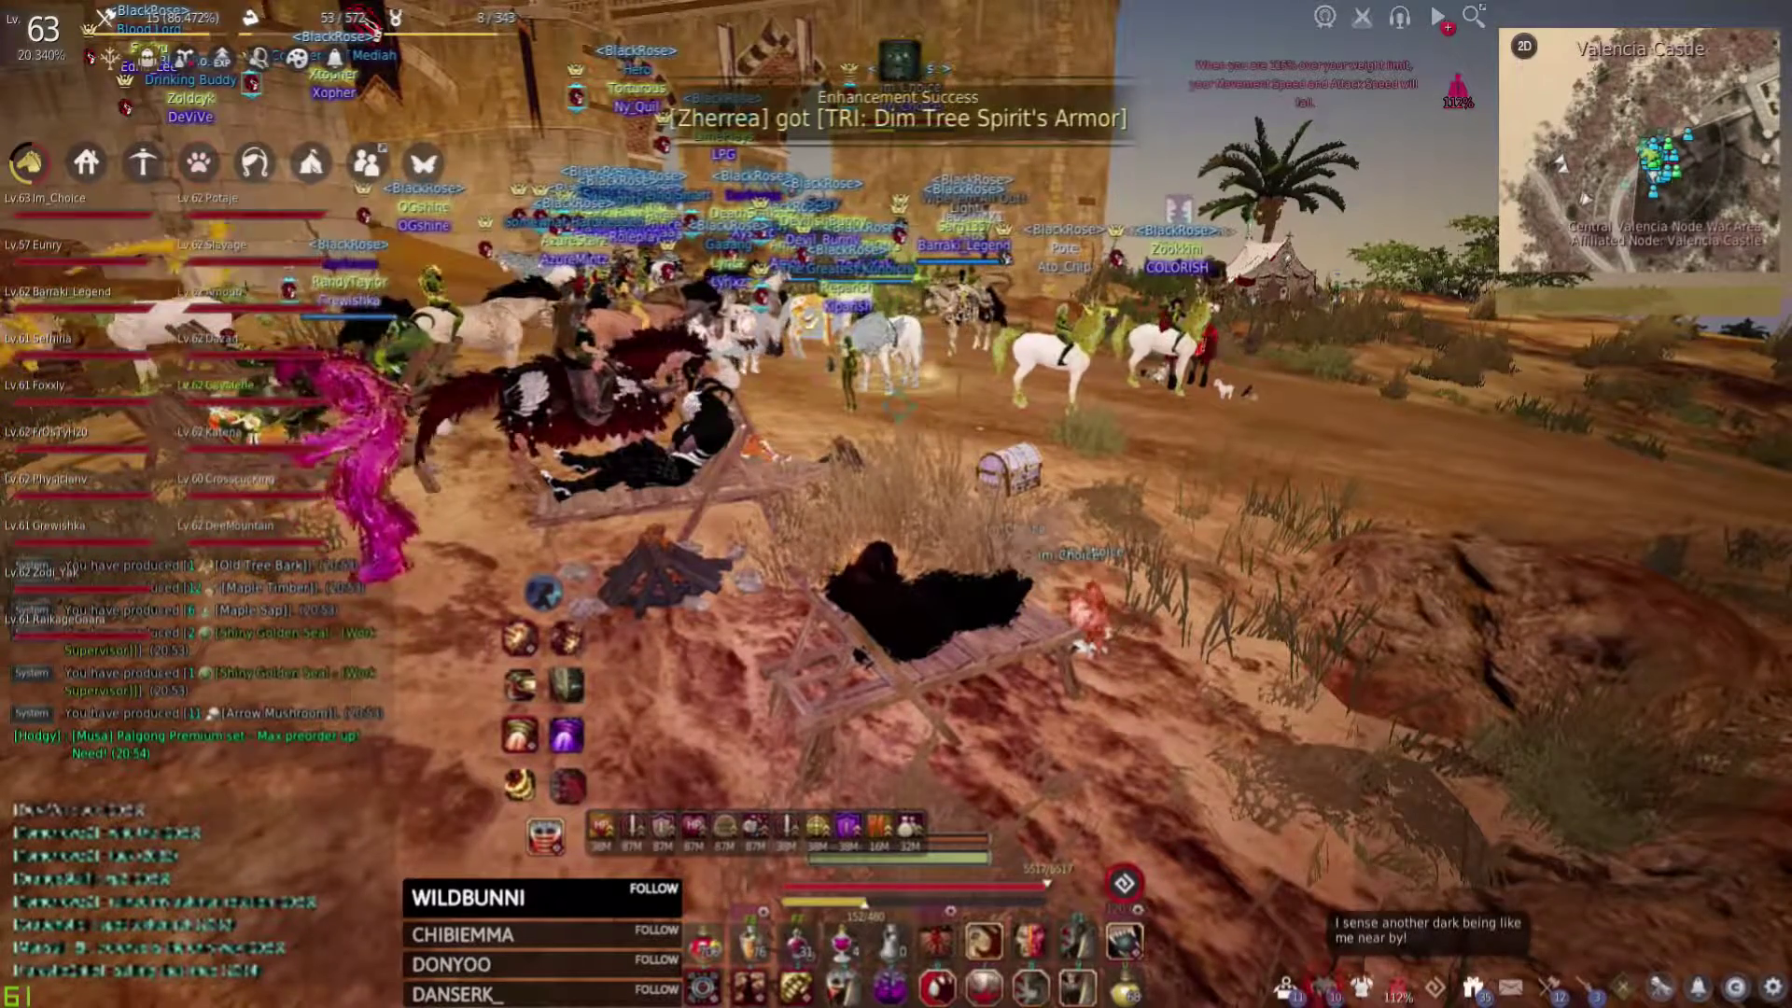
Take the Twitch stream VOD out of full screen so it plays inside the browser window
{"action": "mouse_move", "coordinate": [1184, 492]}
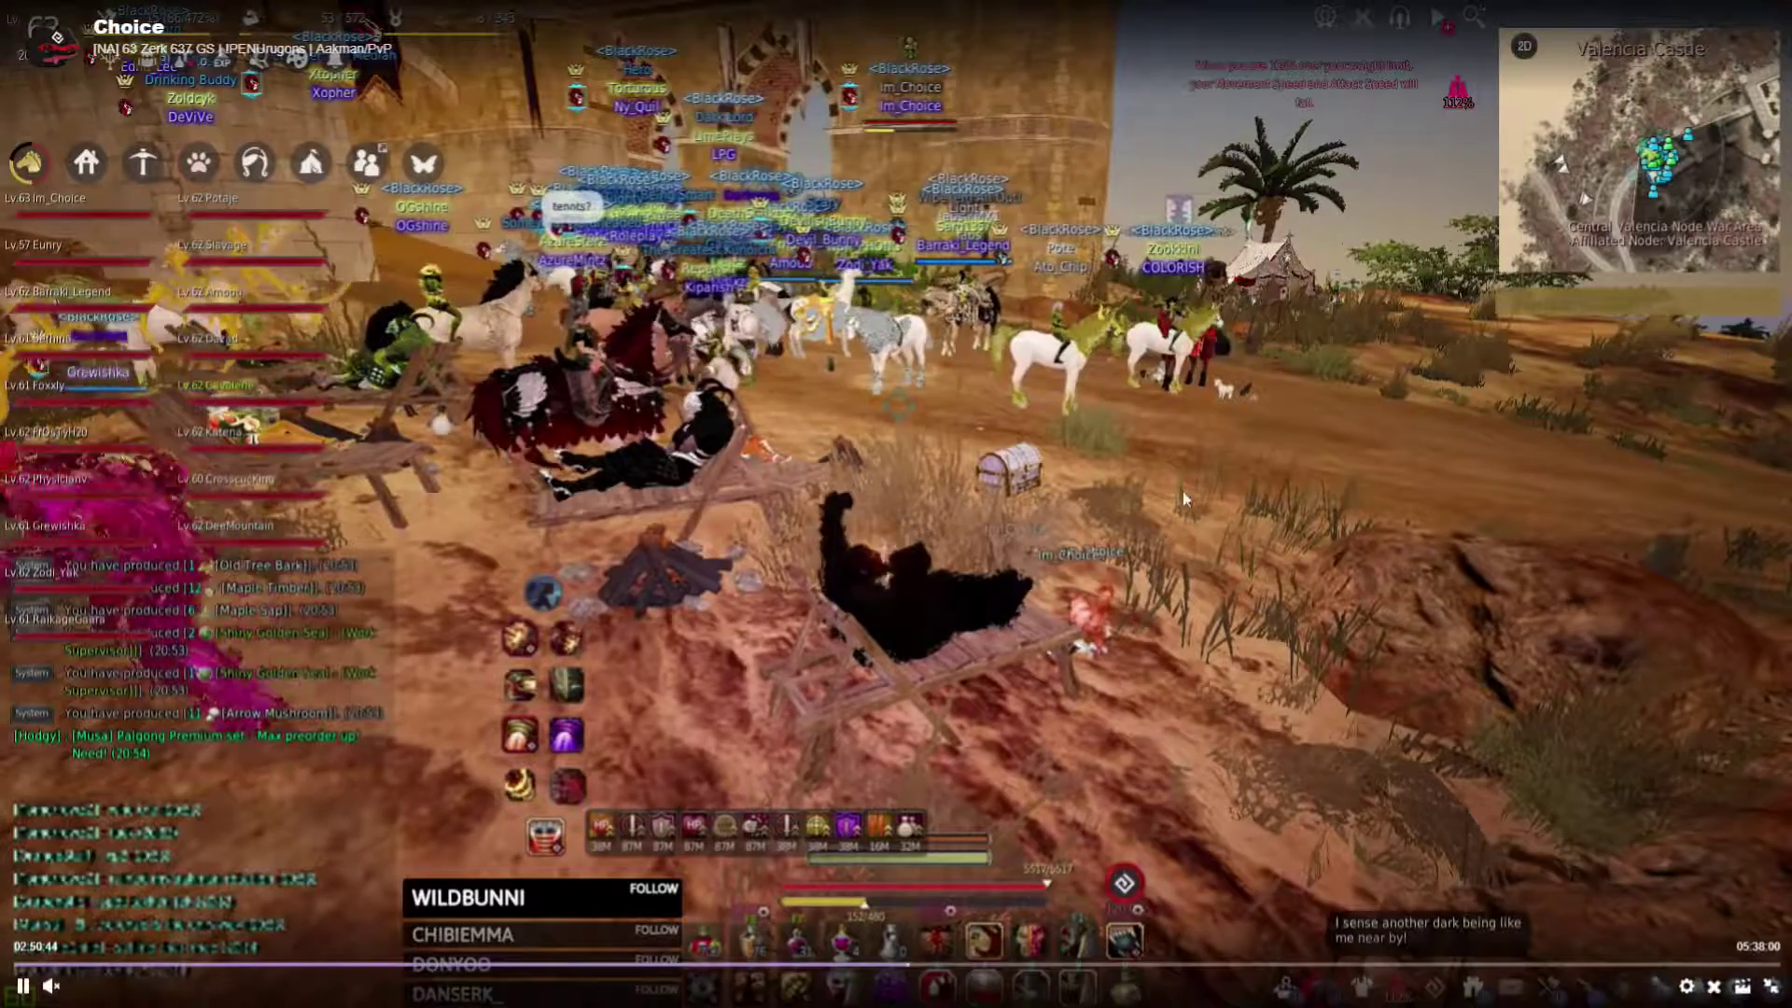
{"action": "key", "text": "Escape"}
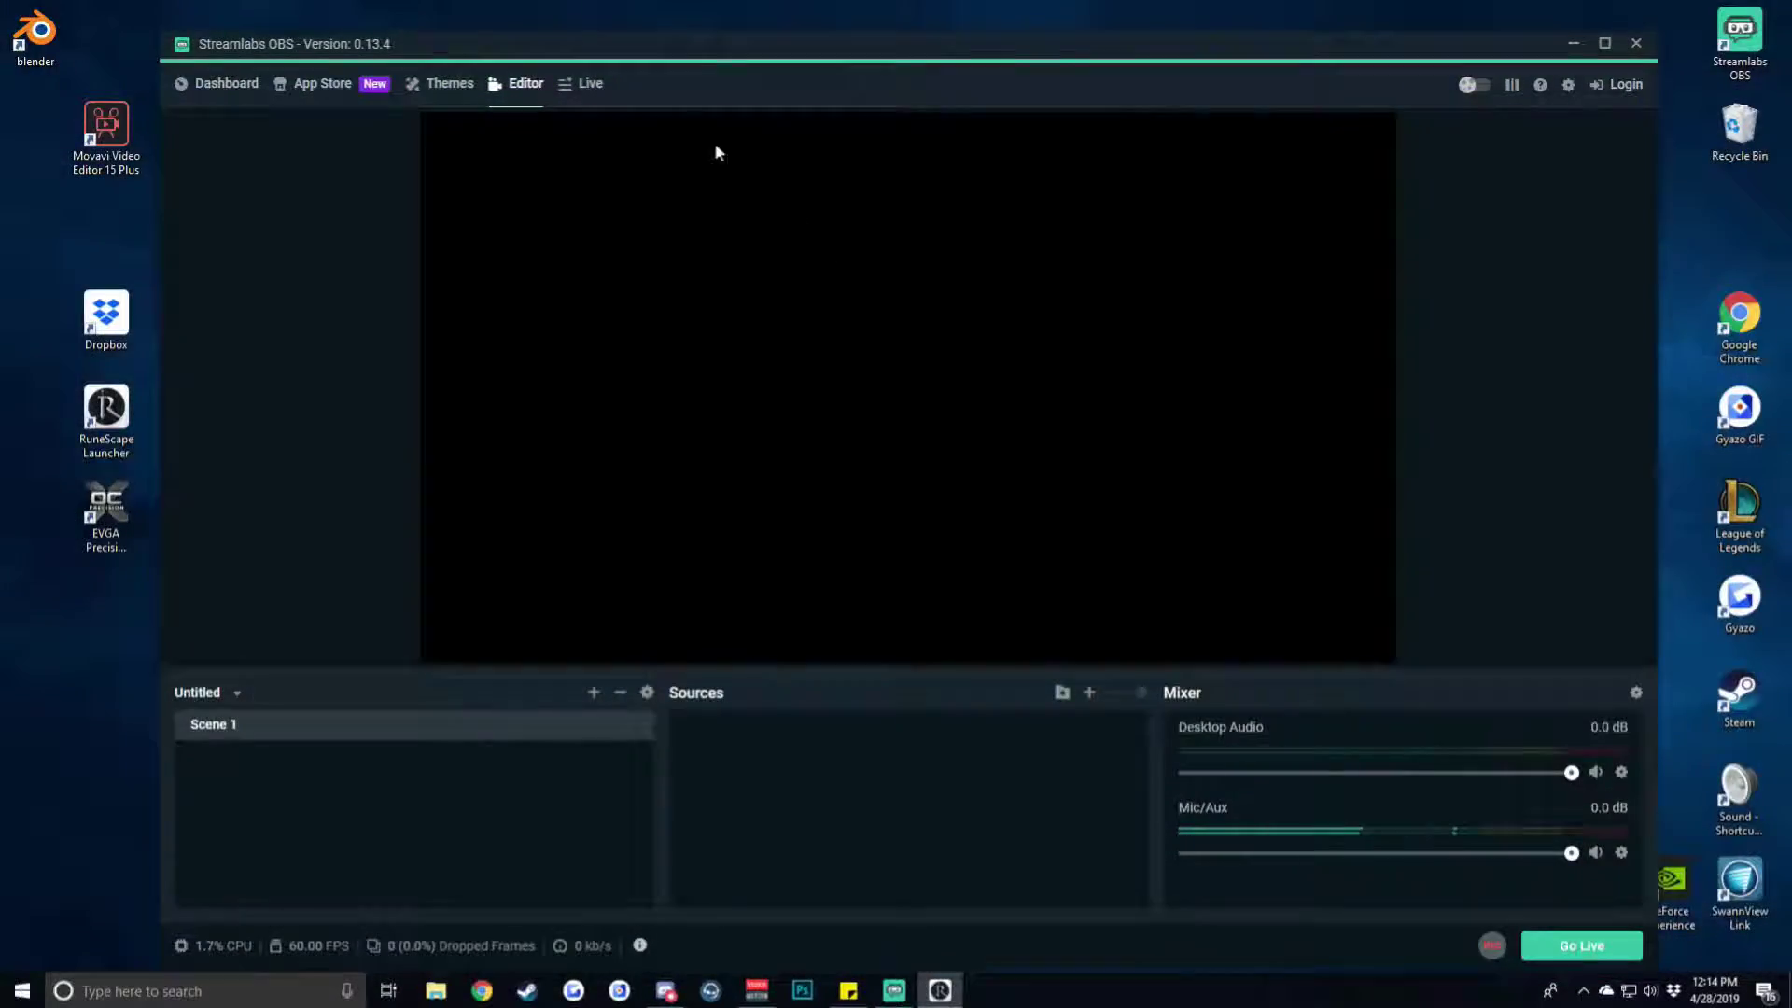
Add a Display Capture source to Scene 1 that captures Display 2, the game monitor
{"action": "left_click_drag", "start_coordinate": [691, 53], "coordinate": [680, 48]}
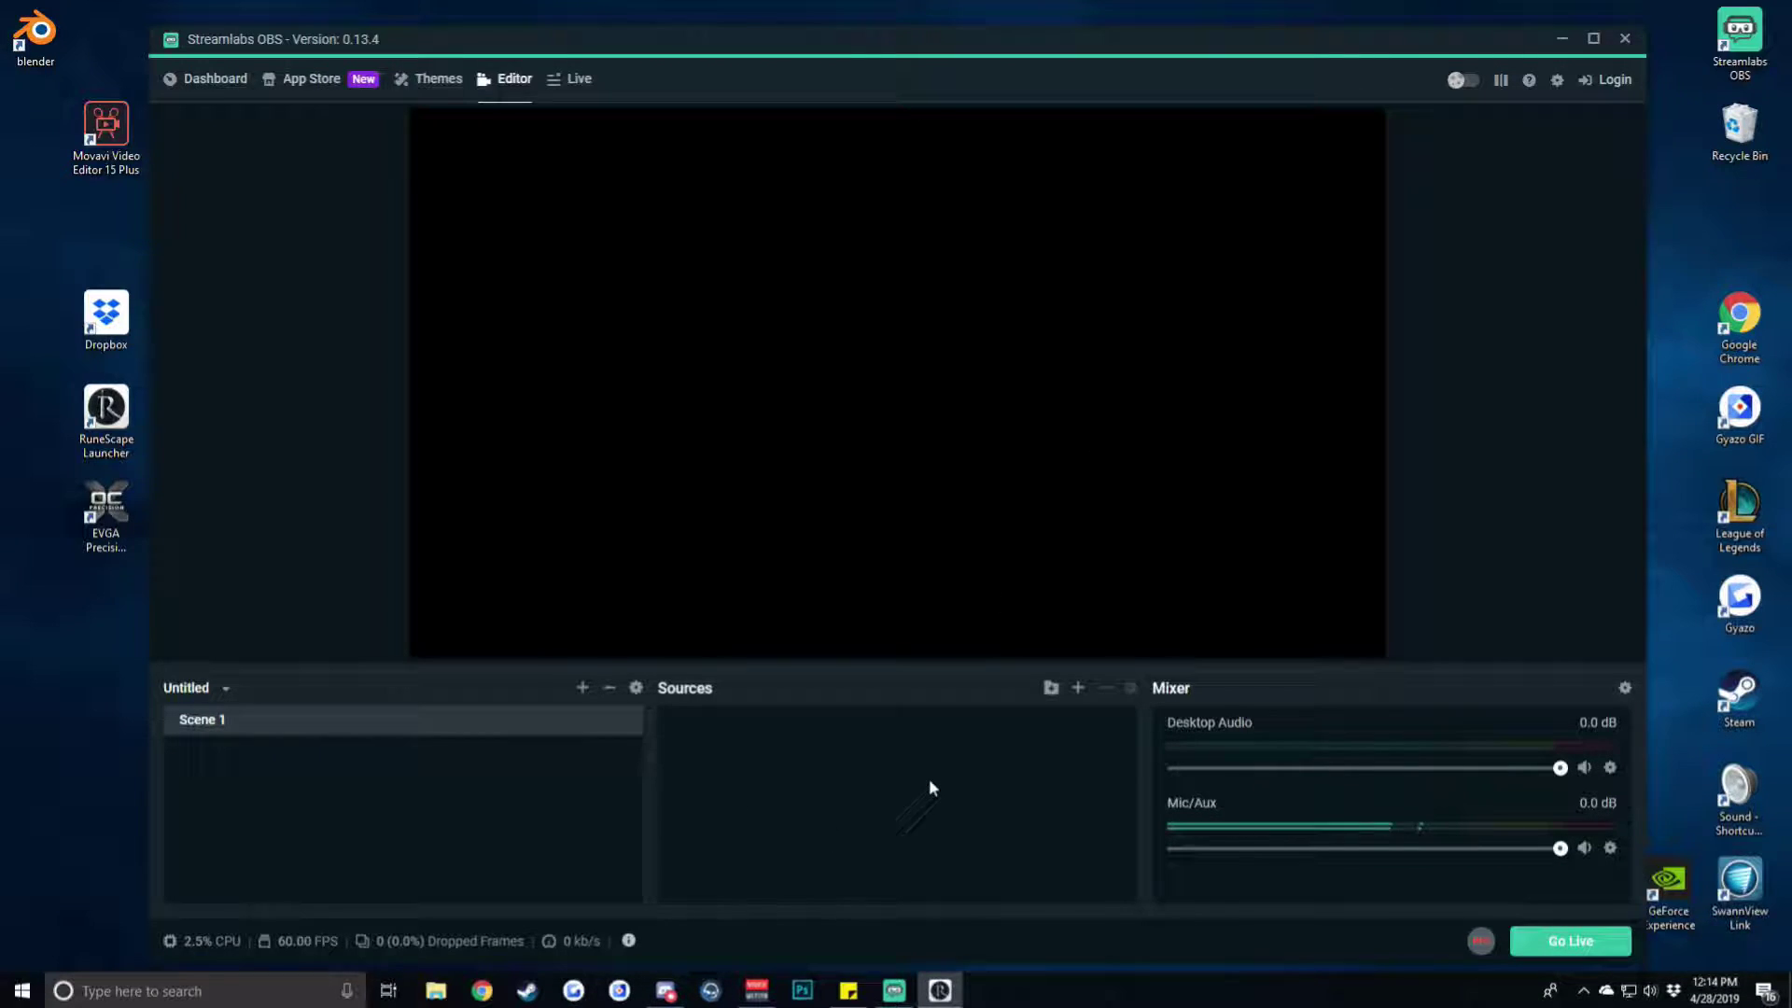
{"action": "left_click", "coordinate": [1077, 689]}
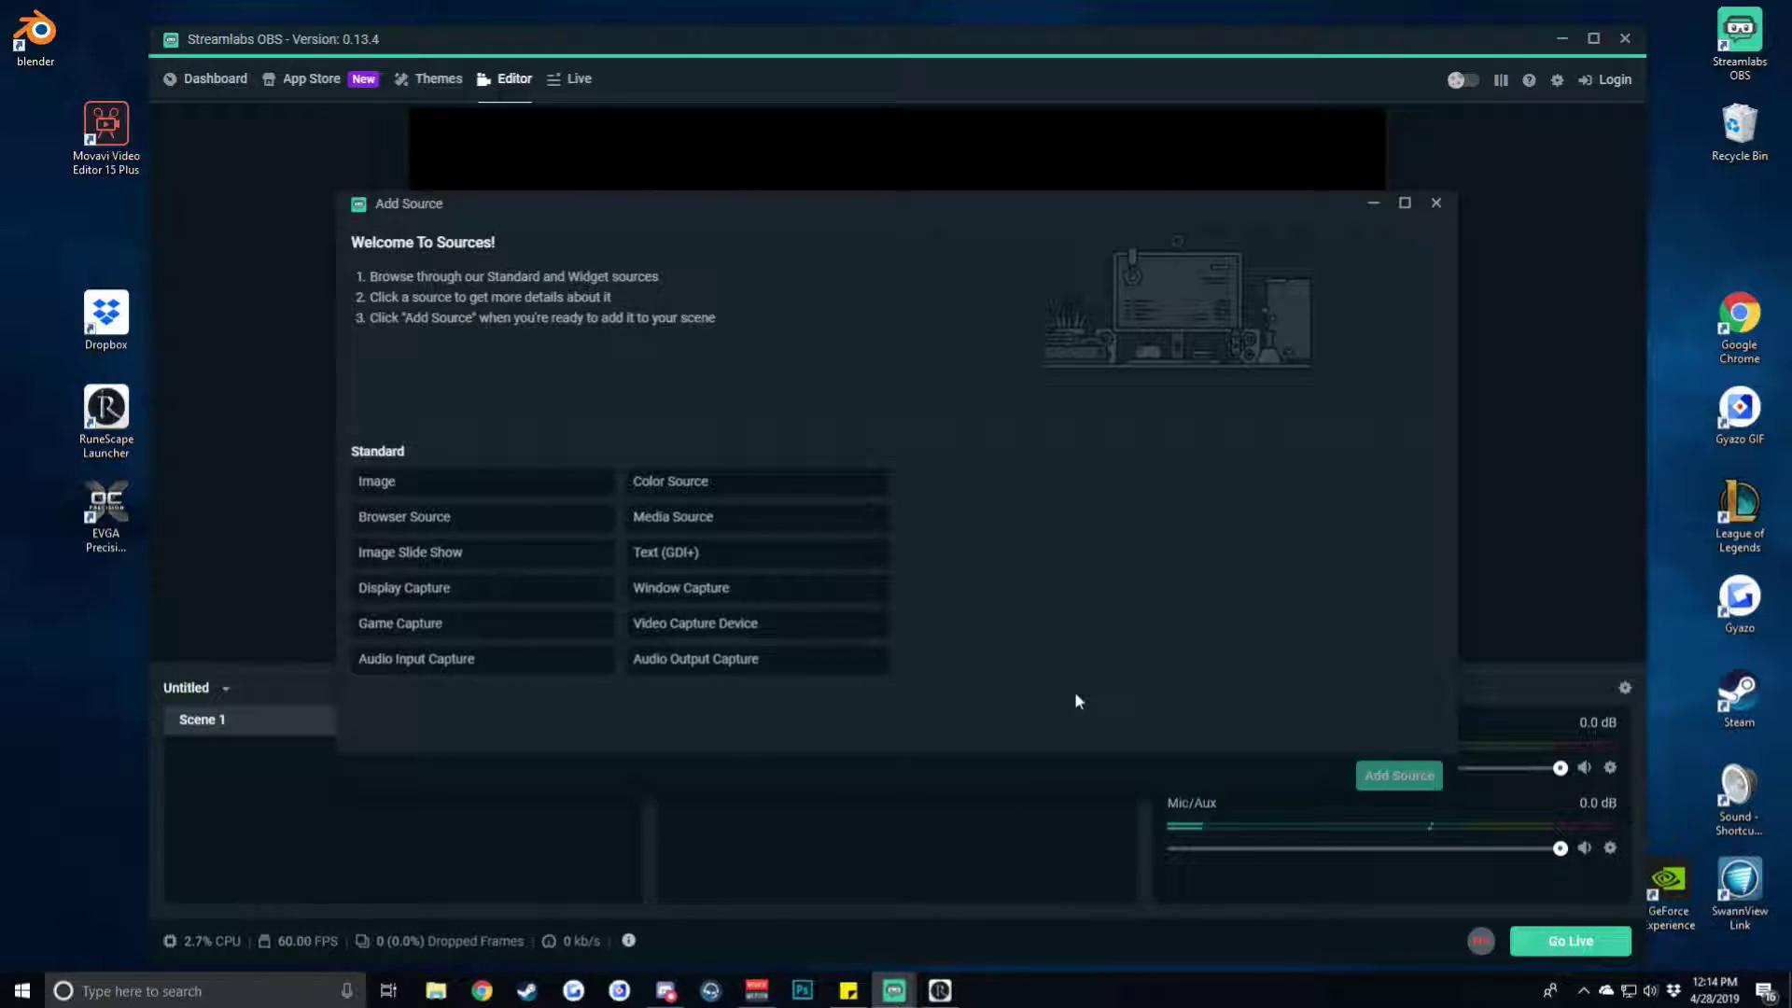
{"action": "left_click", "coordinate": [473, 589]}
{"action": "left_click", "coordinate": [1370, 786]}
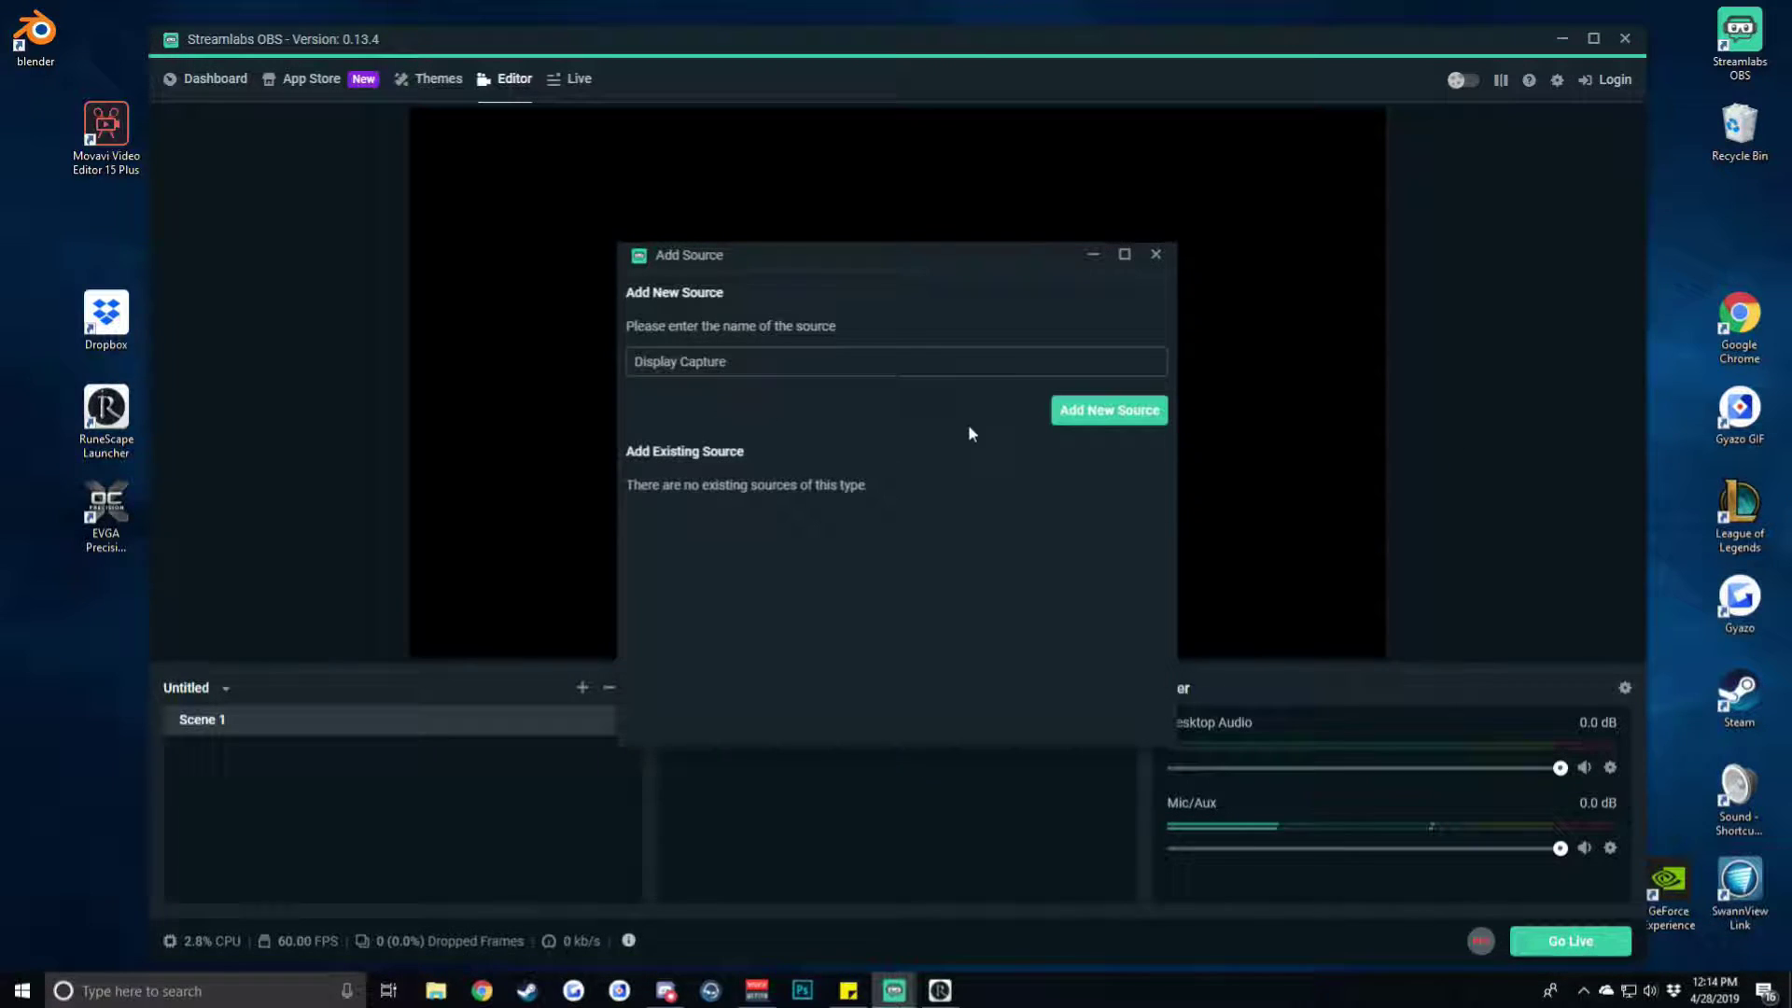
{"action": "left_click", "coordinate": [1109, 411]}
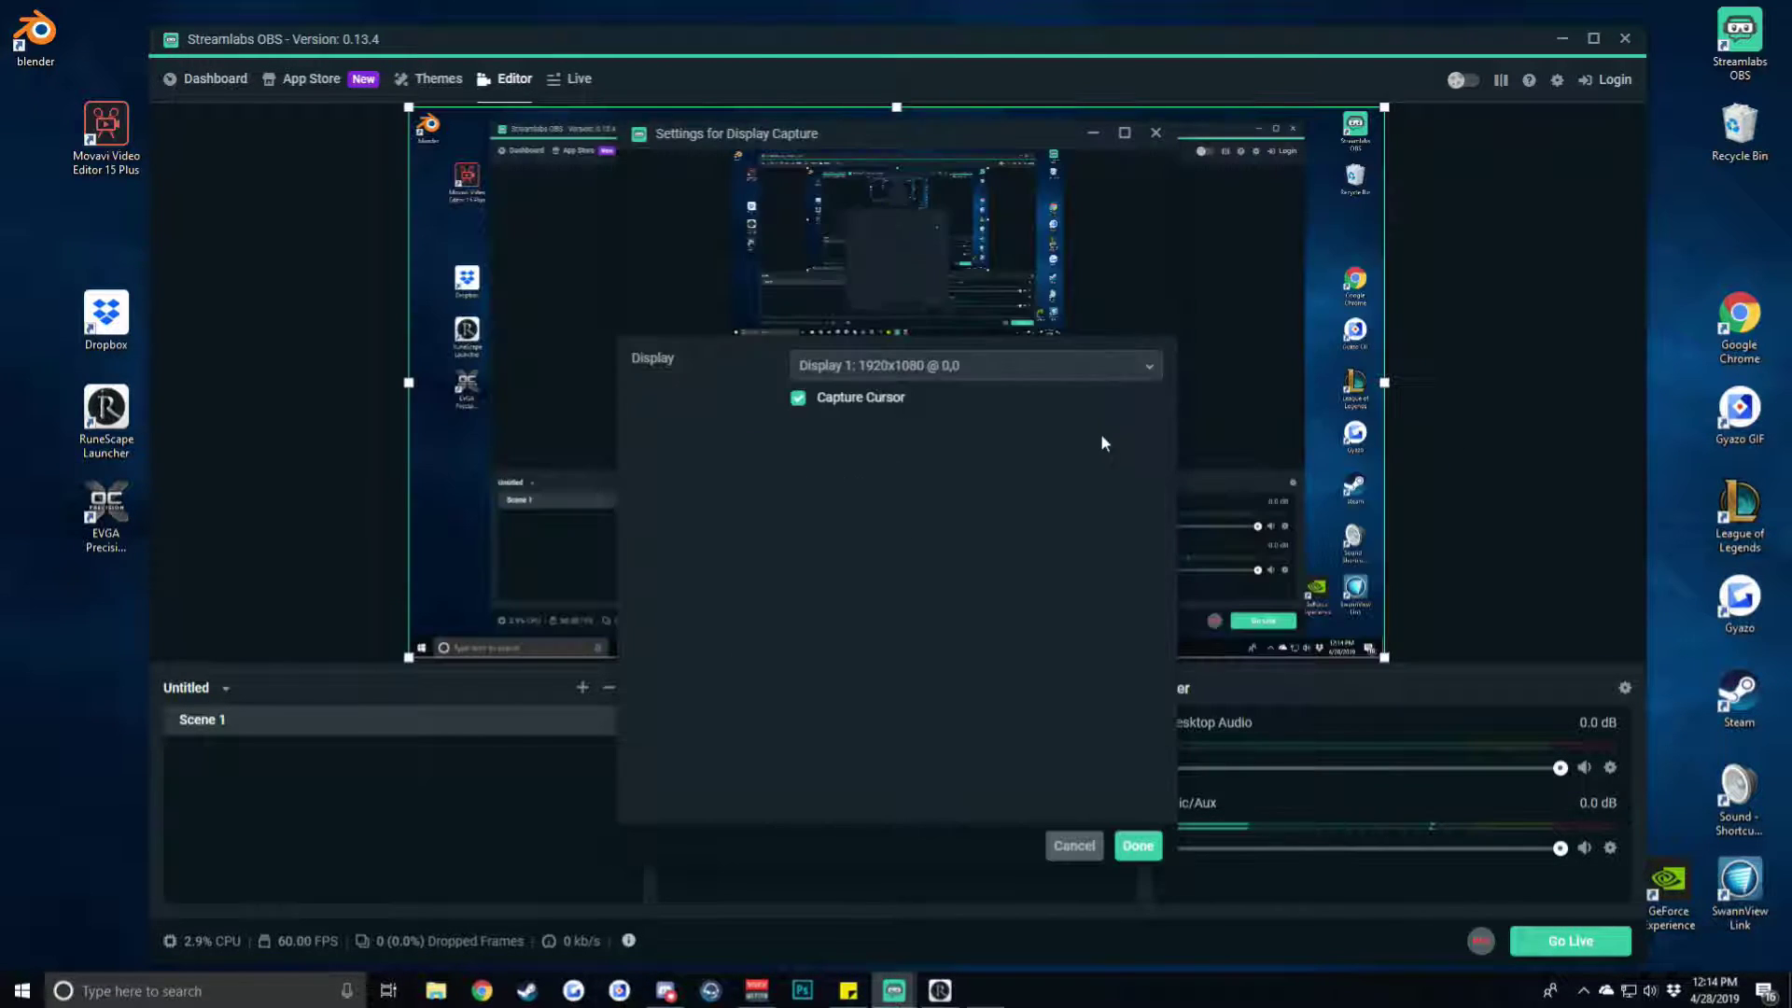
{"action": "left_click", "coordinate": [962, 365]}
{"action": "left_click", "coordinate": [947, 430]}
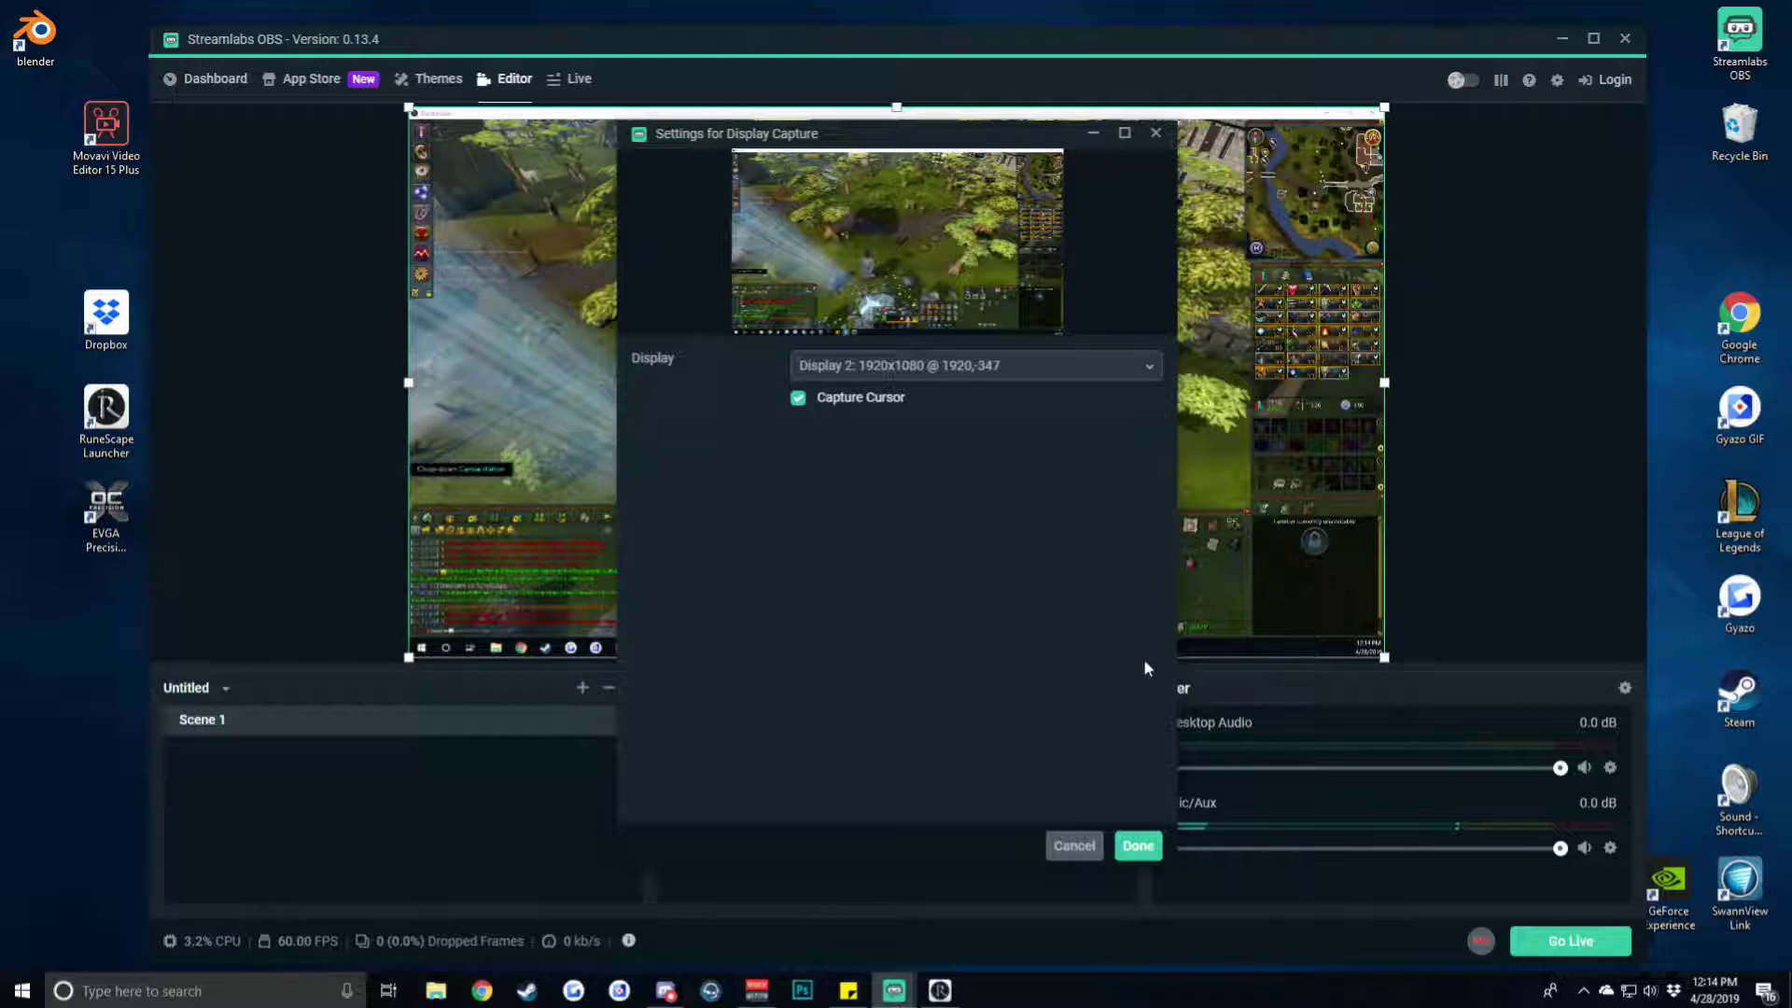
{"action": "left_click", "coordinate": [1138, 846]}
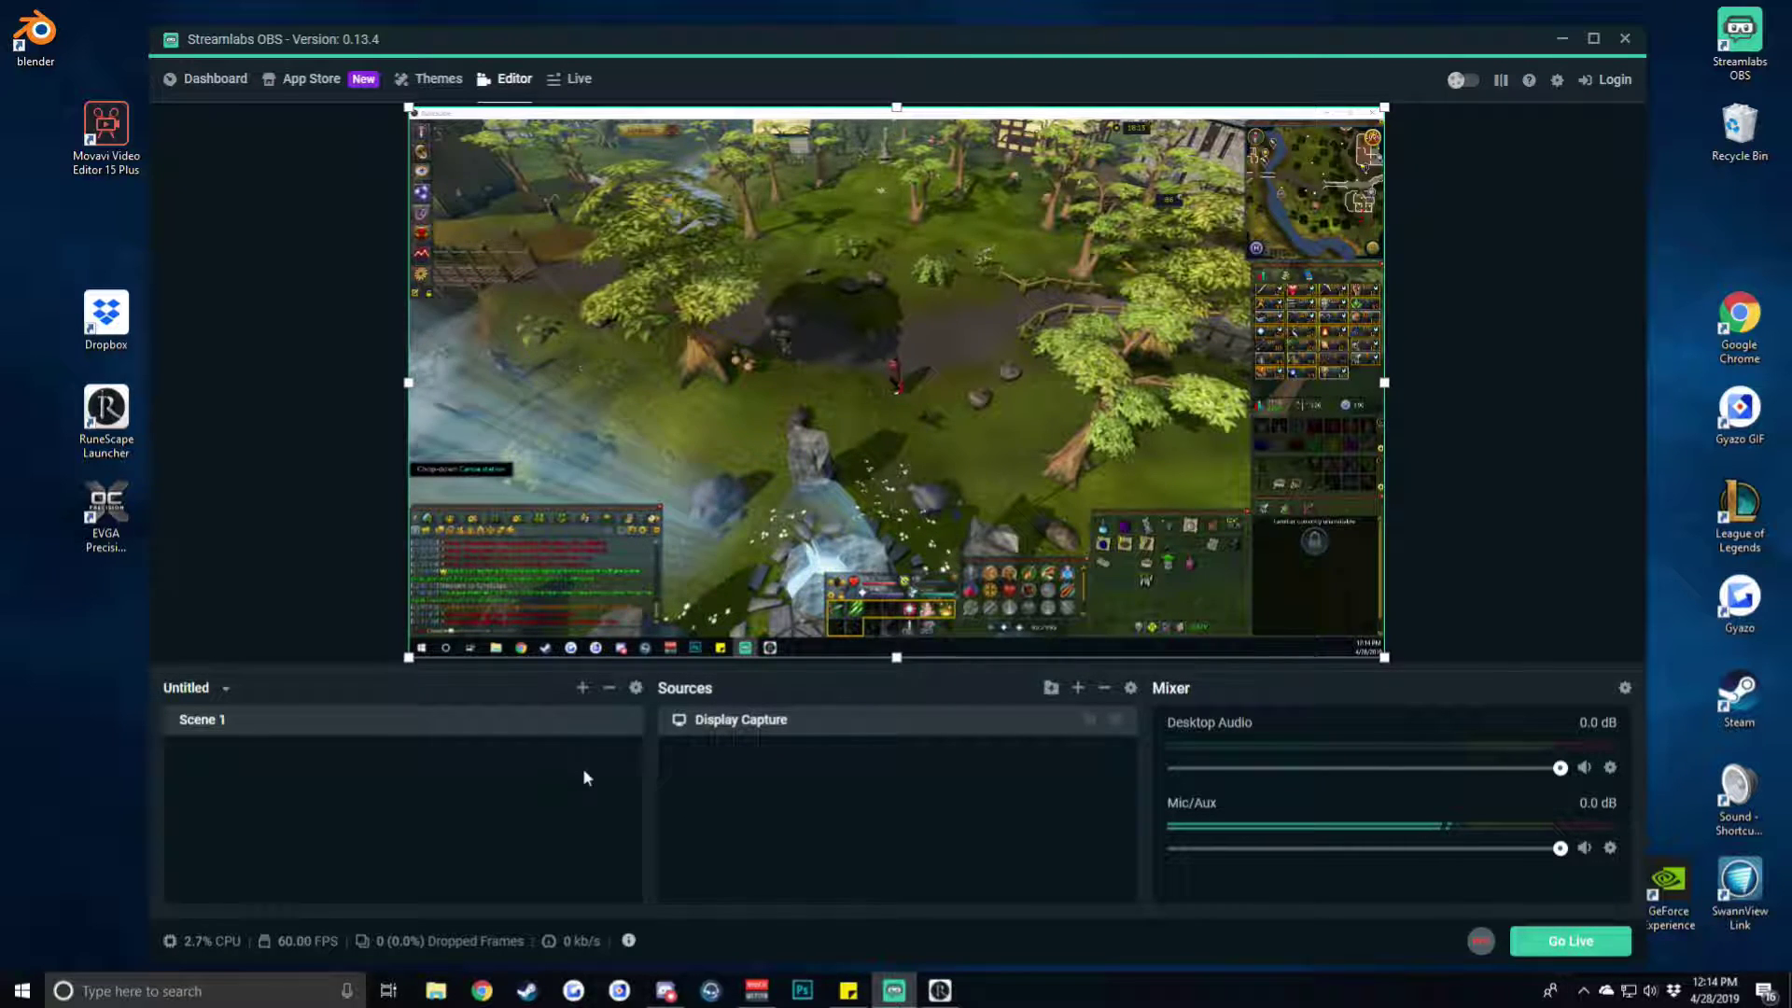
Create a new scene named 'Chat Blur'
{"action": "left_click", "coordinate": [582, 691]}
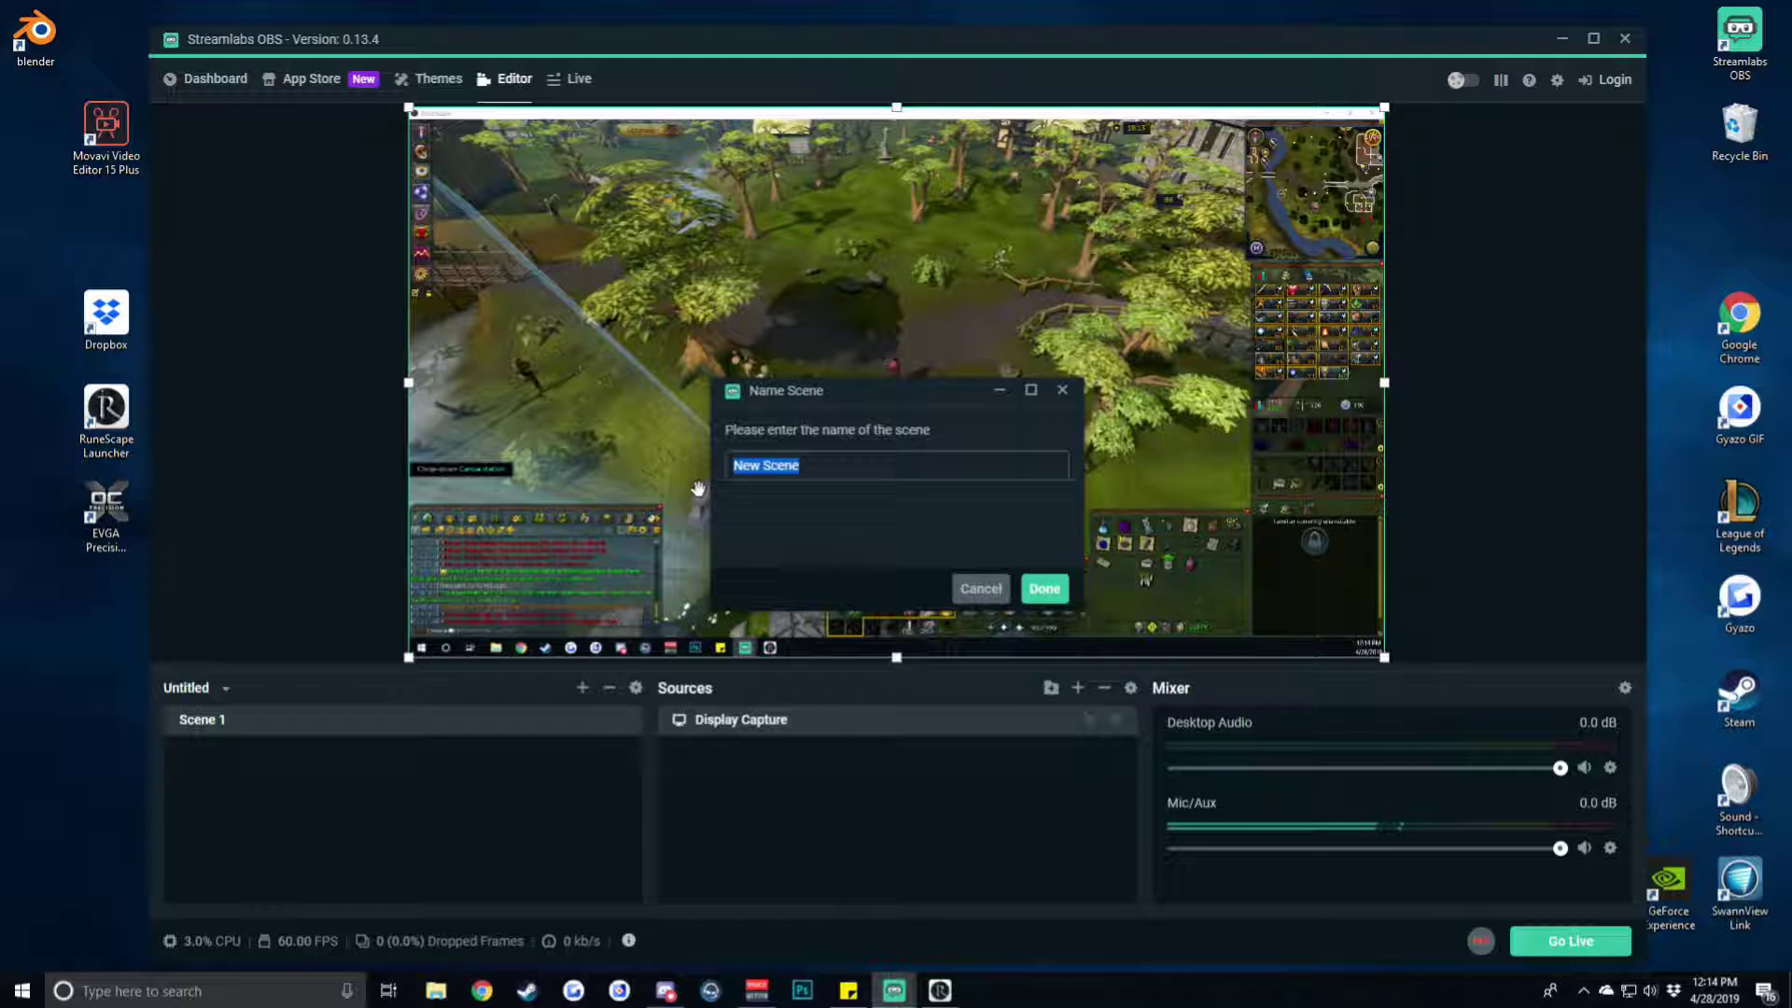
{"action": "type", "text": "Chat"}
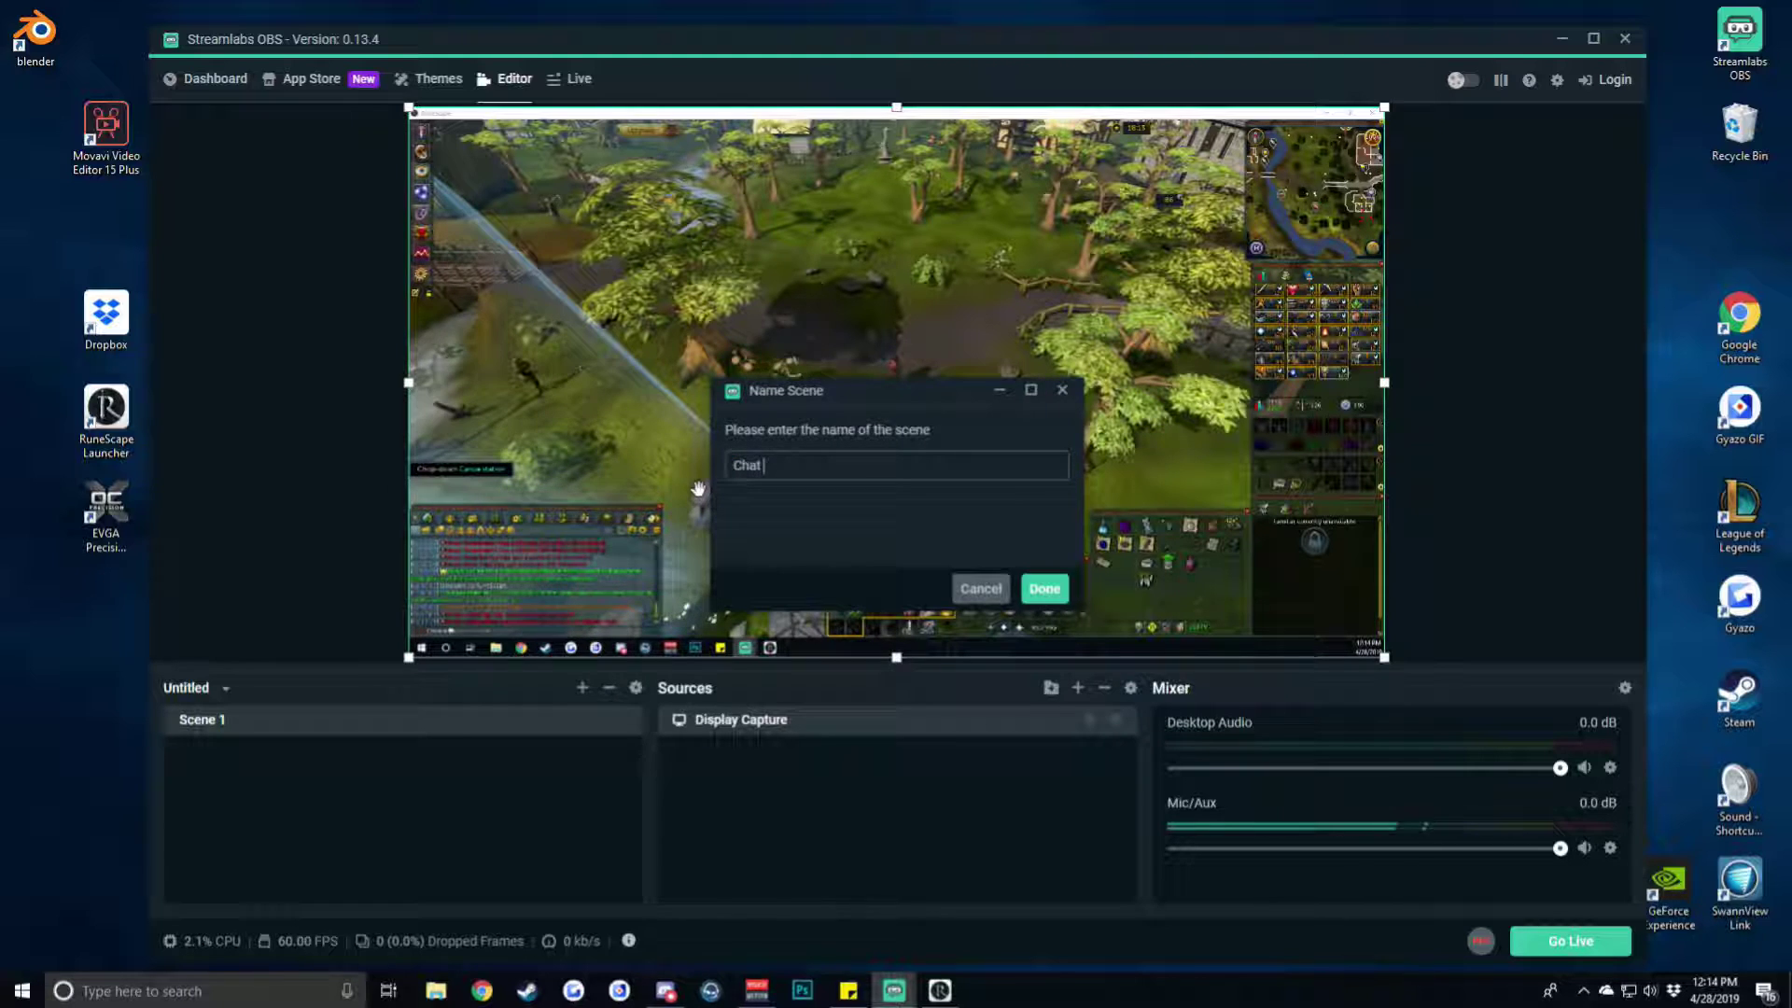
{"action": "type", "text": " Blur"}
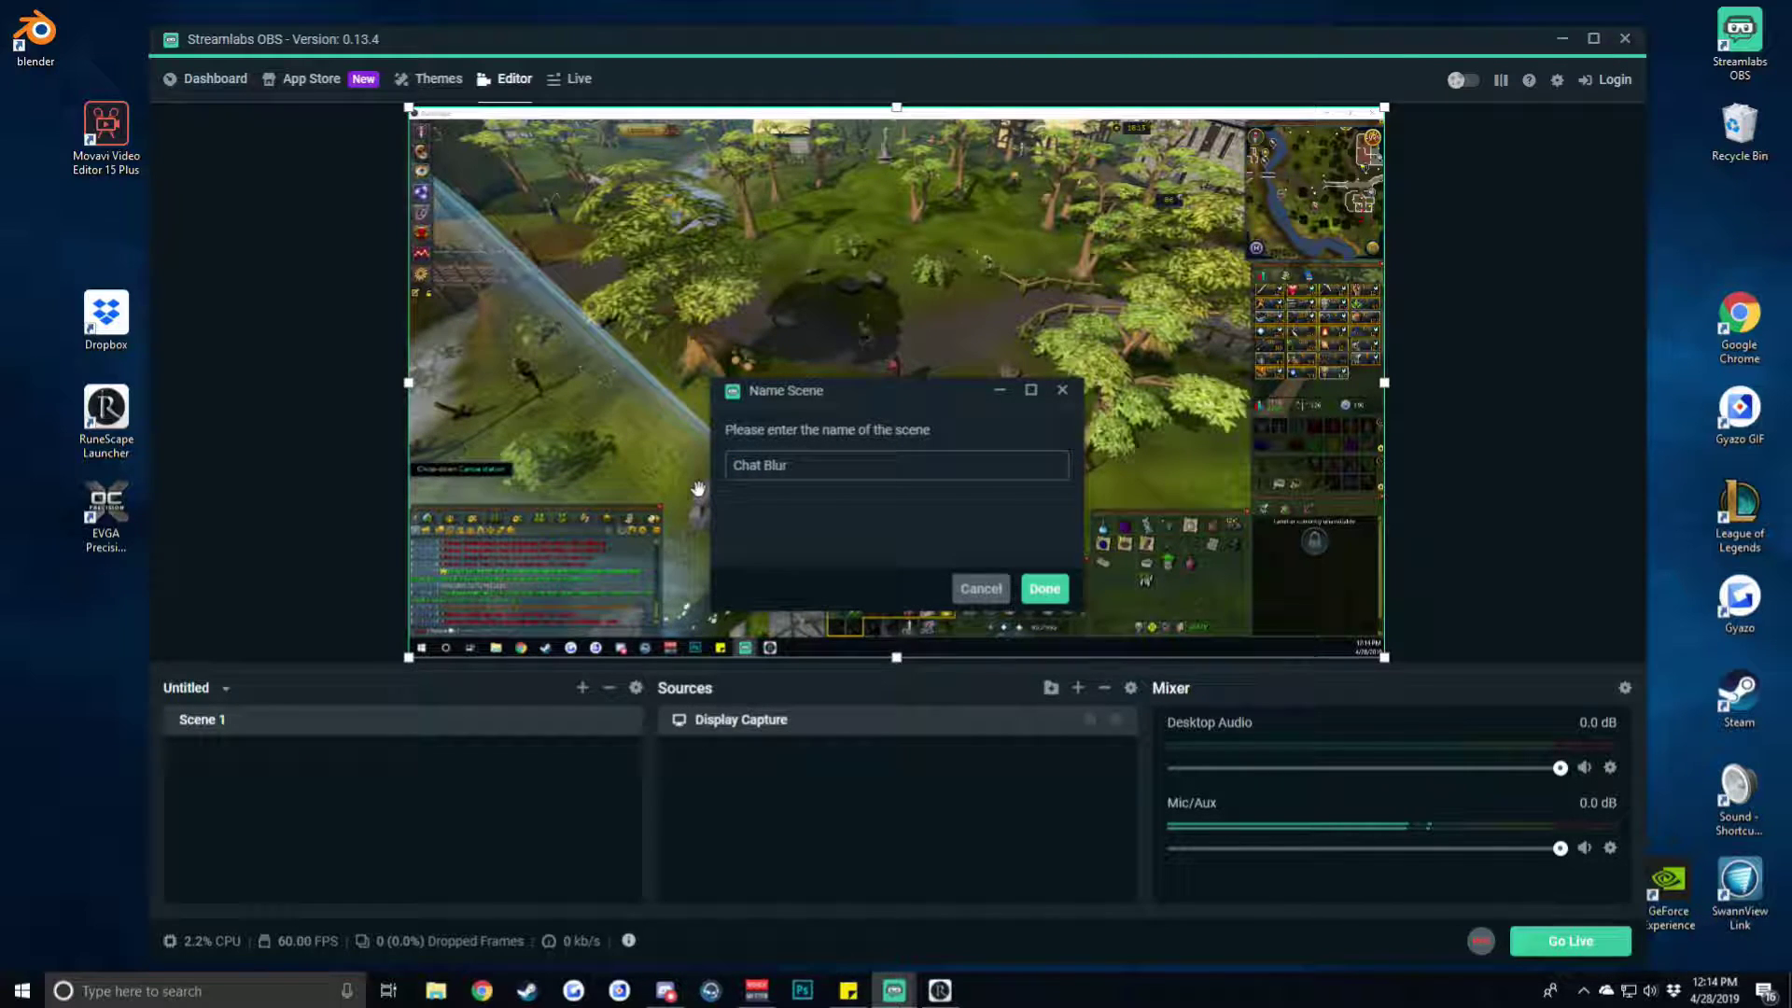
{"action": "left_click", "coordinate": [1045, 587]}
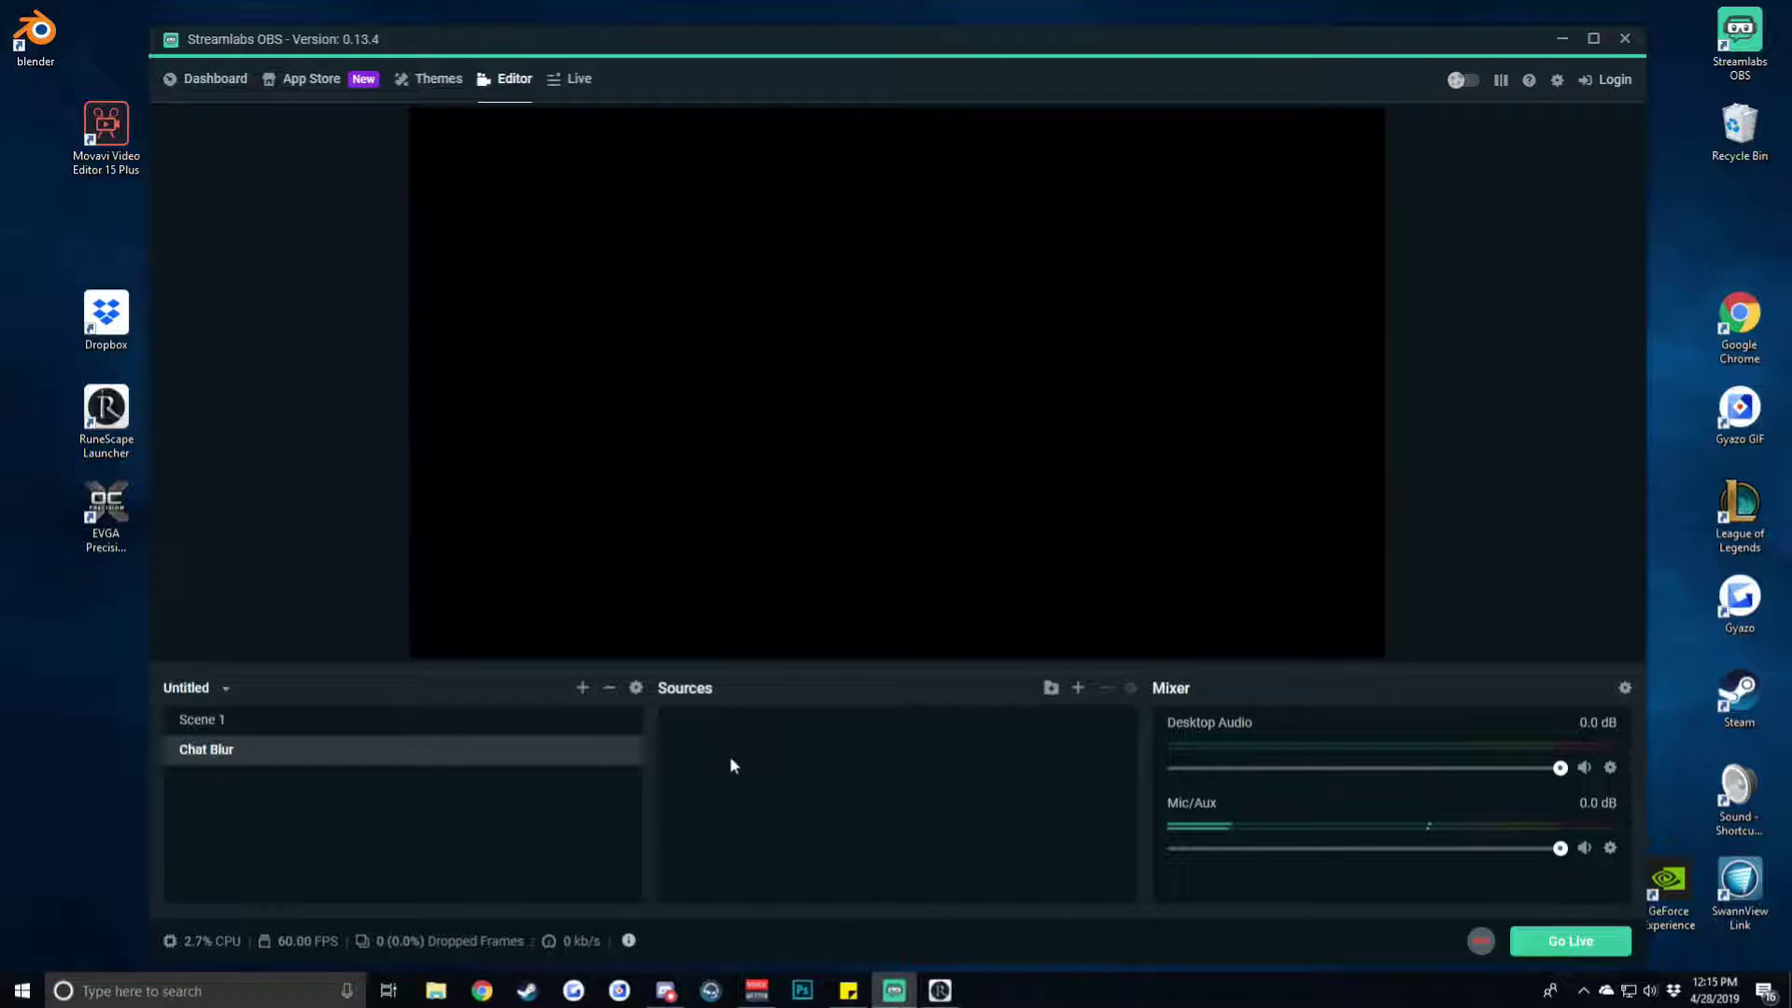
Give the Chat Blur scene its own Display Capture source set to Display 2
{"action": "left_click", "coordinate": [1078, 689]}
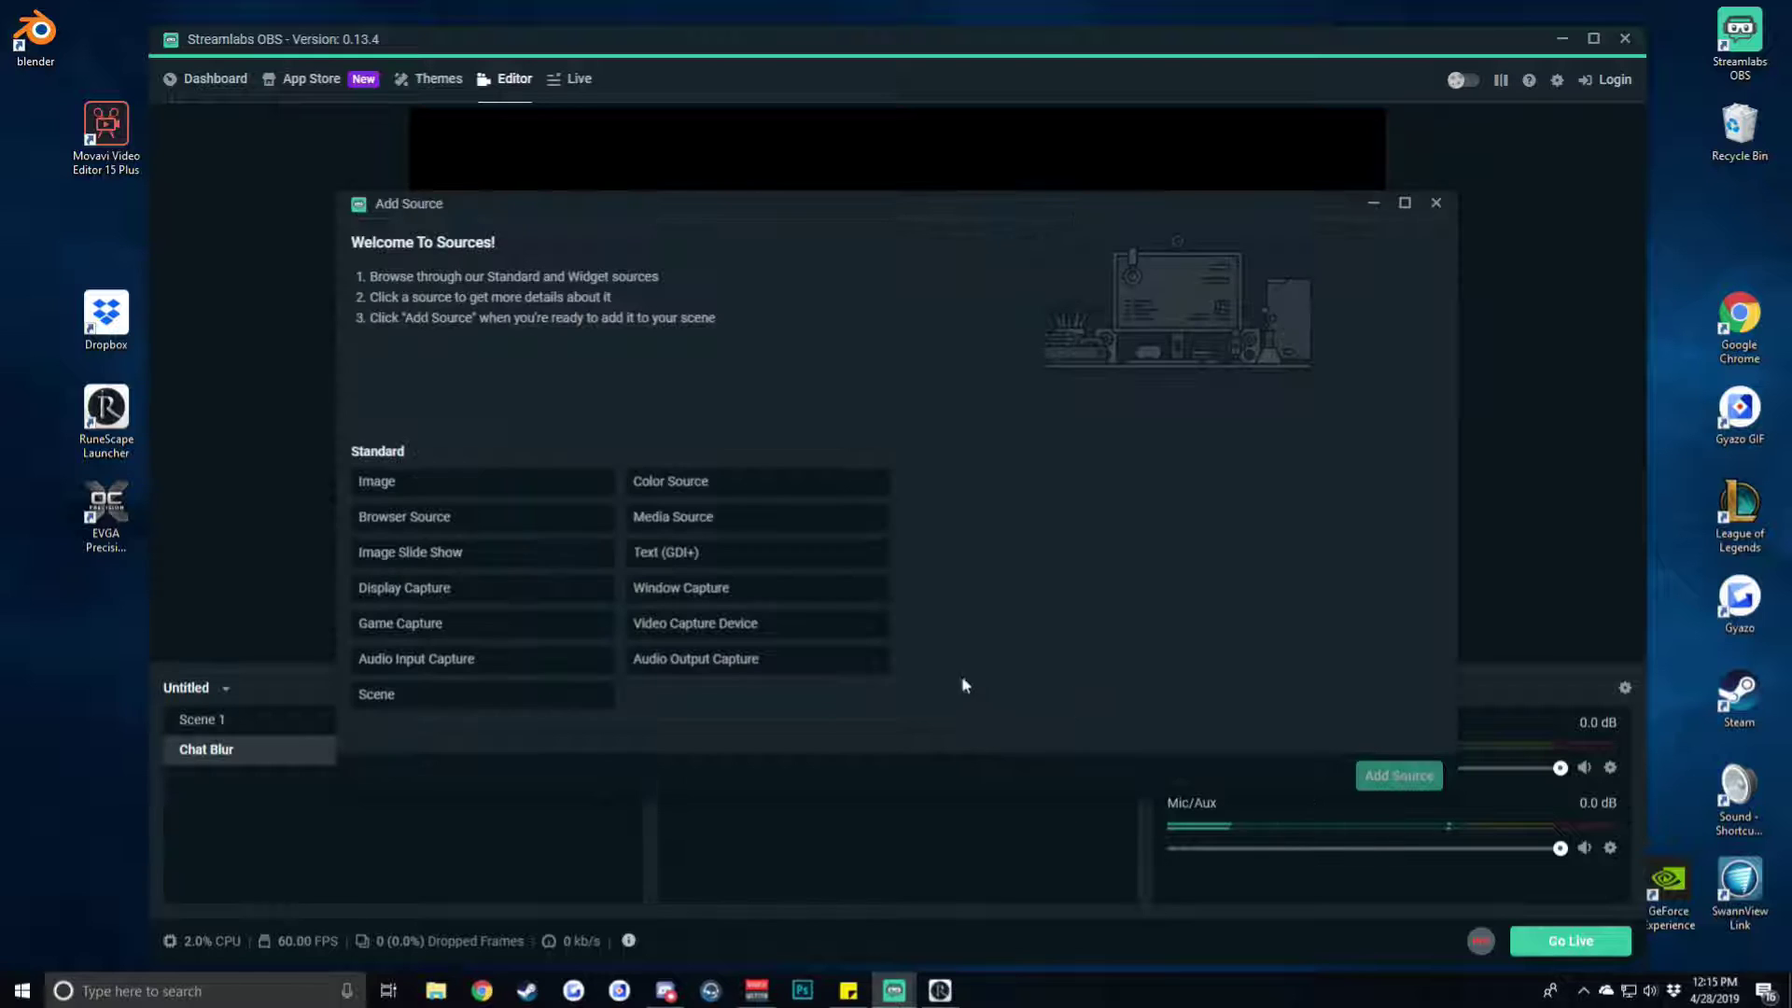
{"action": "left_click", "coordinate": [452, 590]}
{"action": "left_click", "coordinate": [1400, 776]}
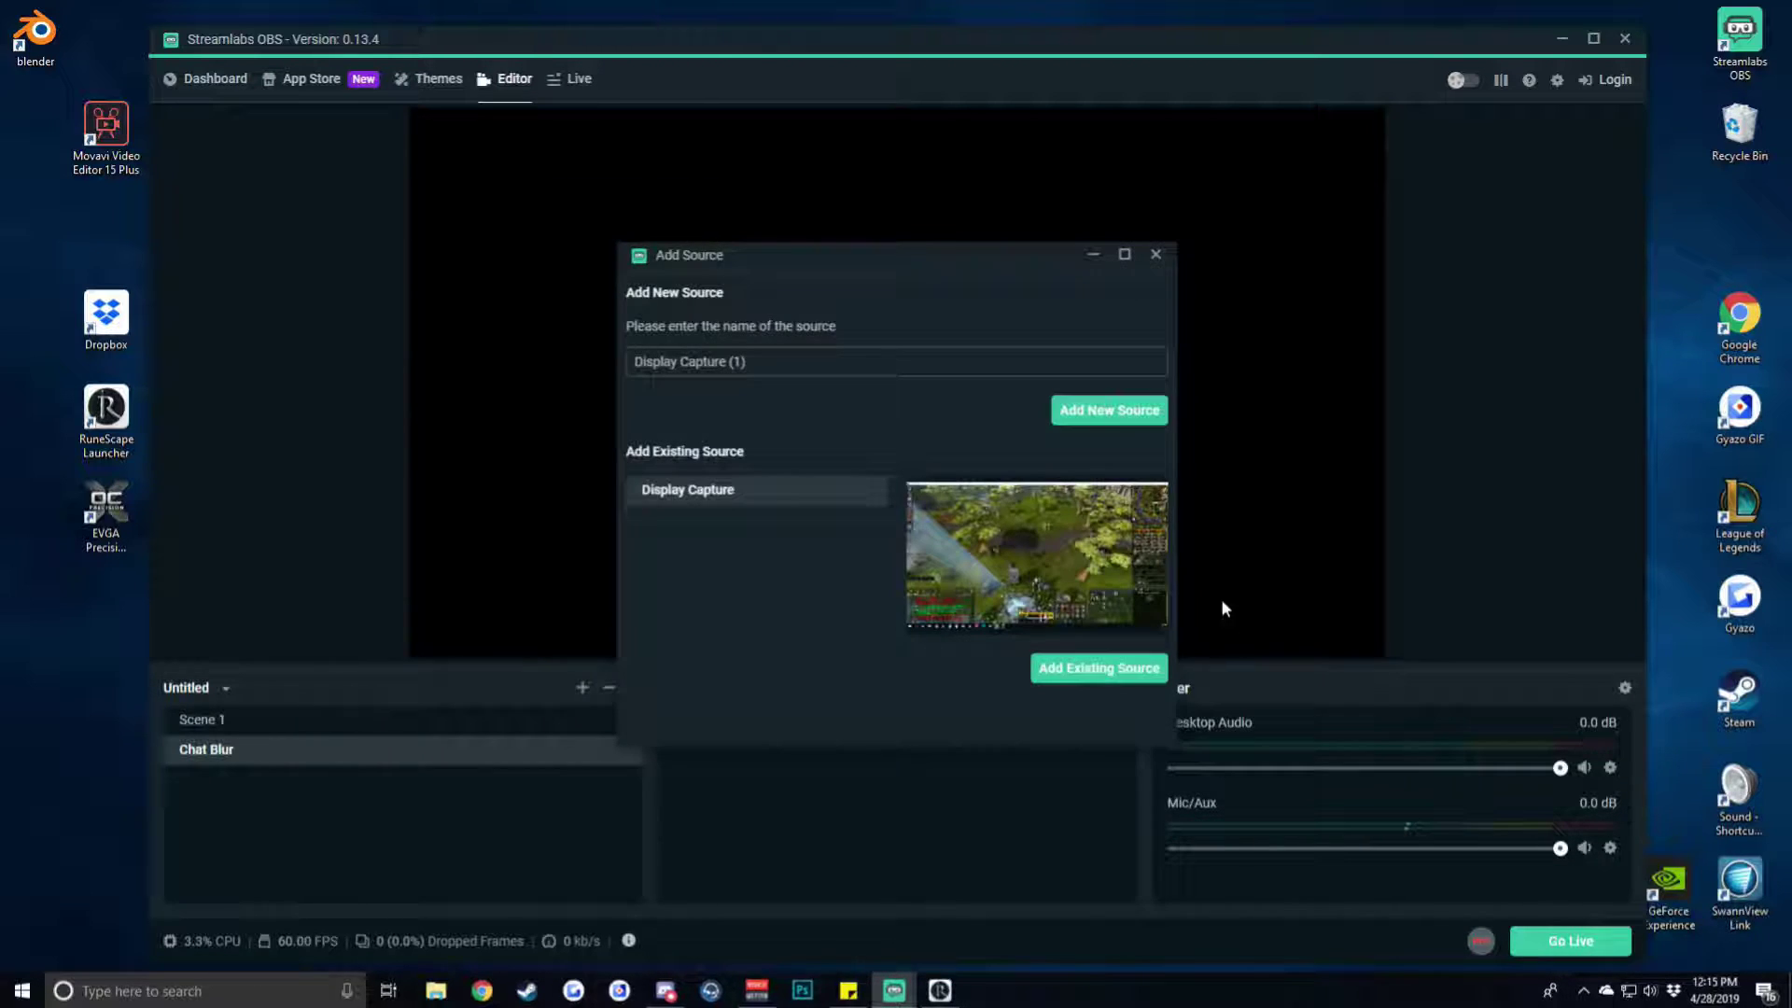
{"action": "left_click", "coordinate": [1090, 415]}
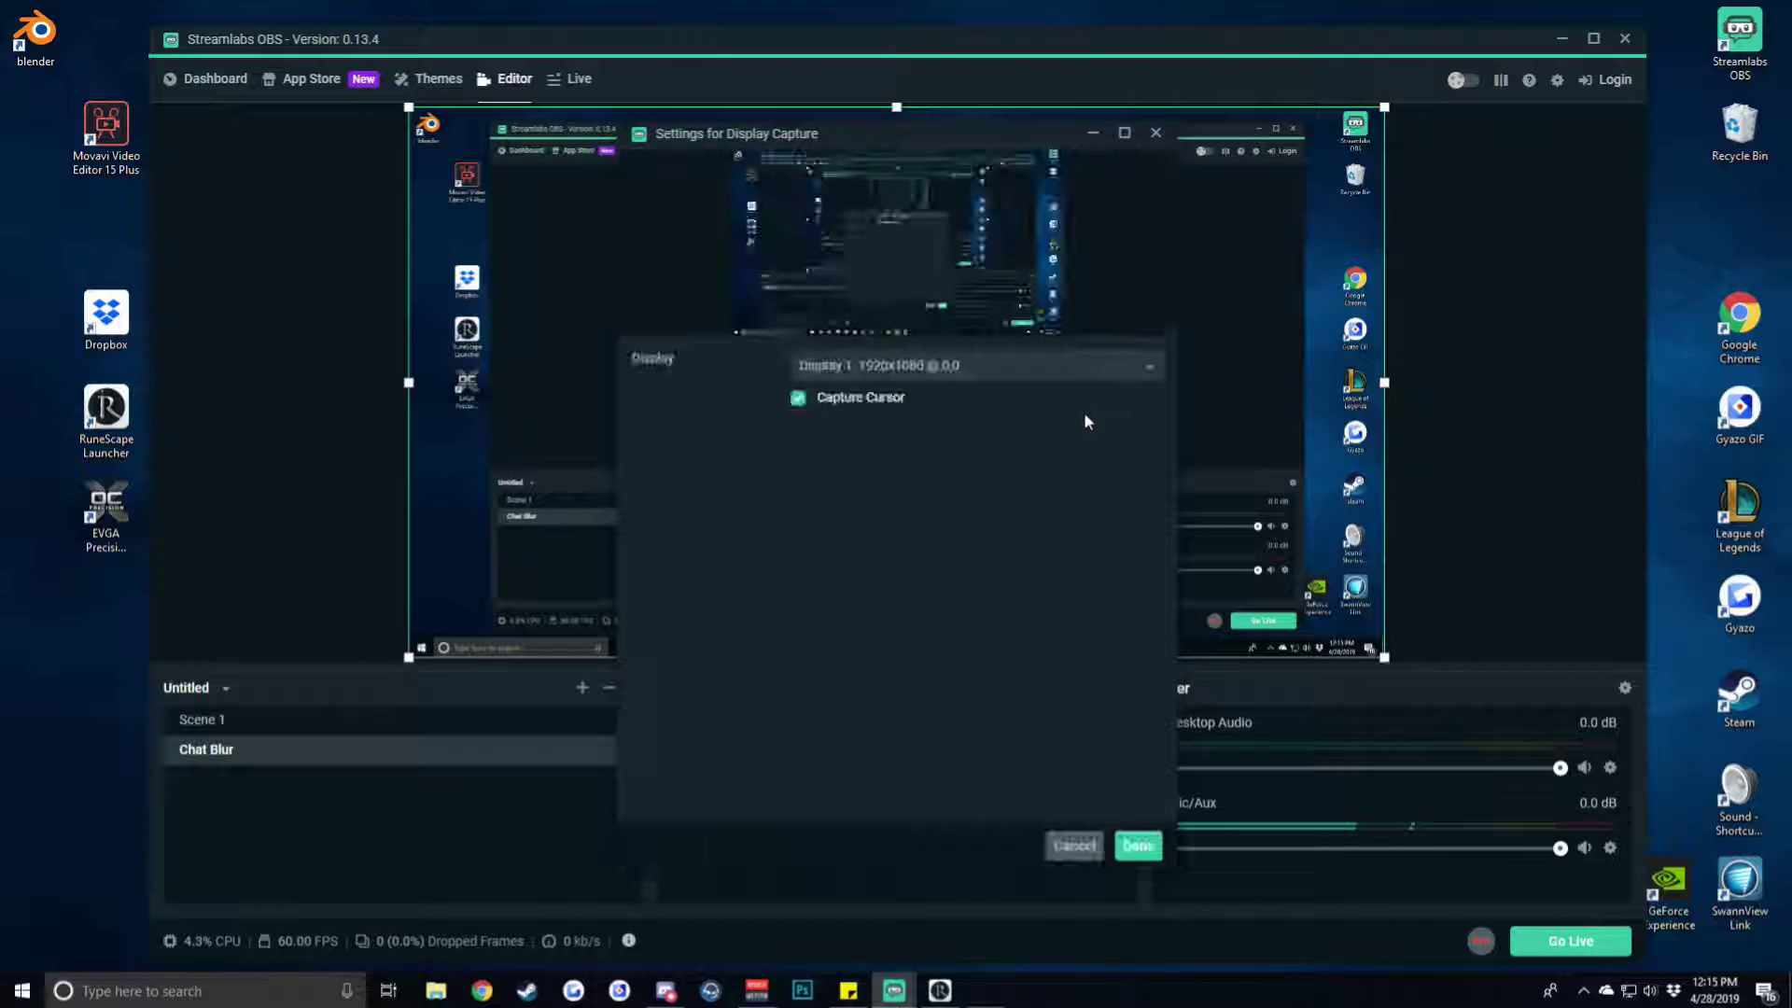
{"action": "left_click", "coordinate": [1000, 373]}
{"action": "left_click", "coordinate": [972, 427]}
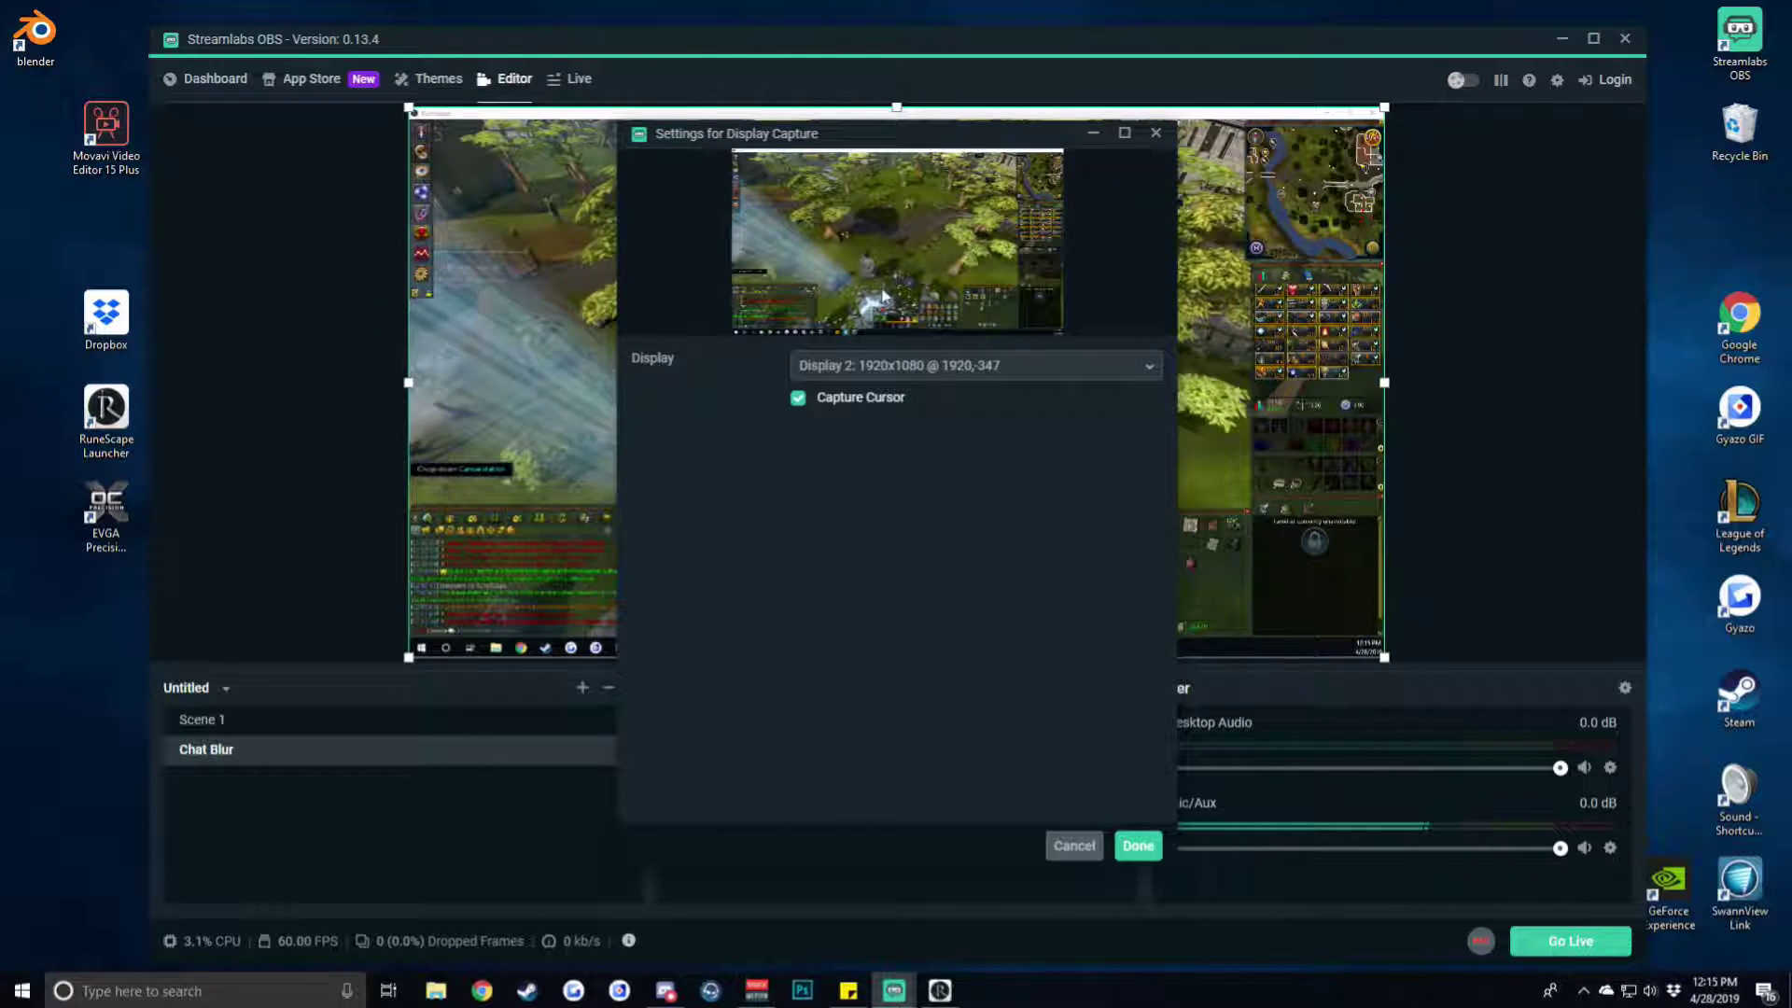
{"action": "left_click", "coordinate": [1138, 846]}
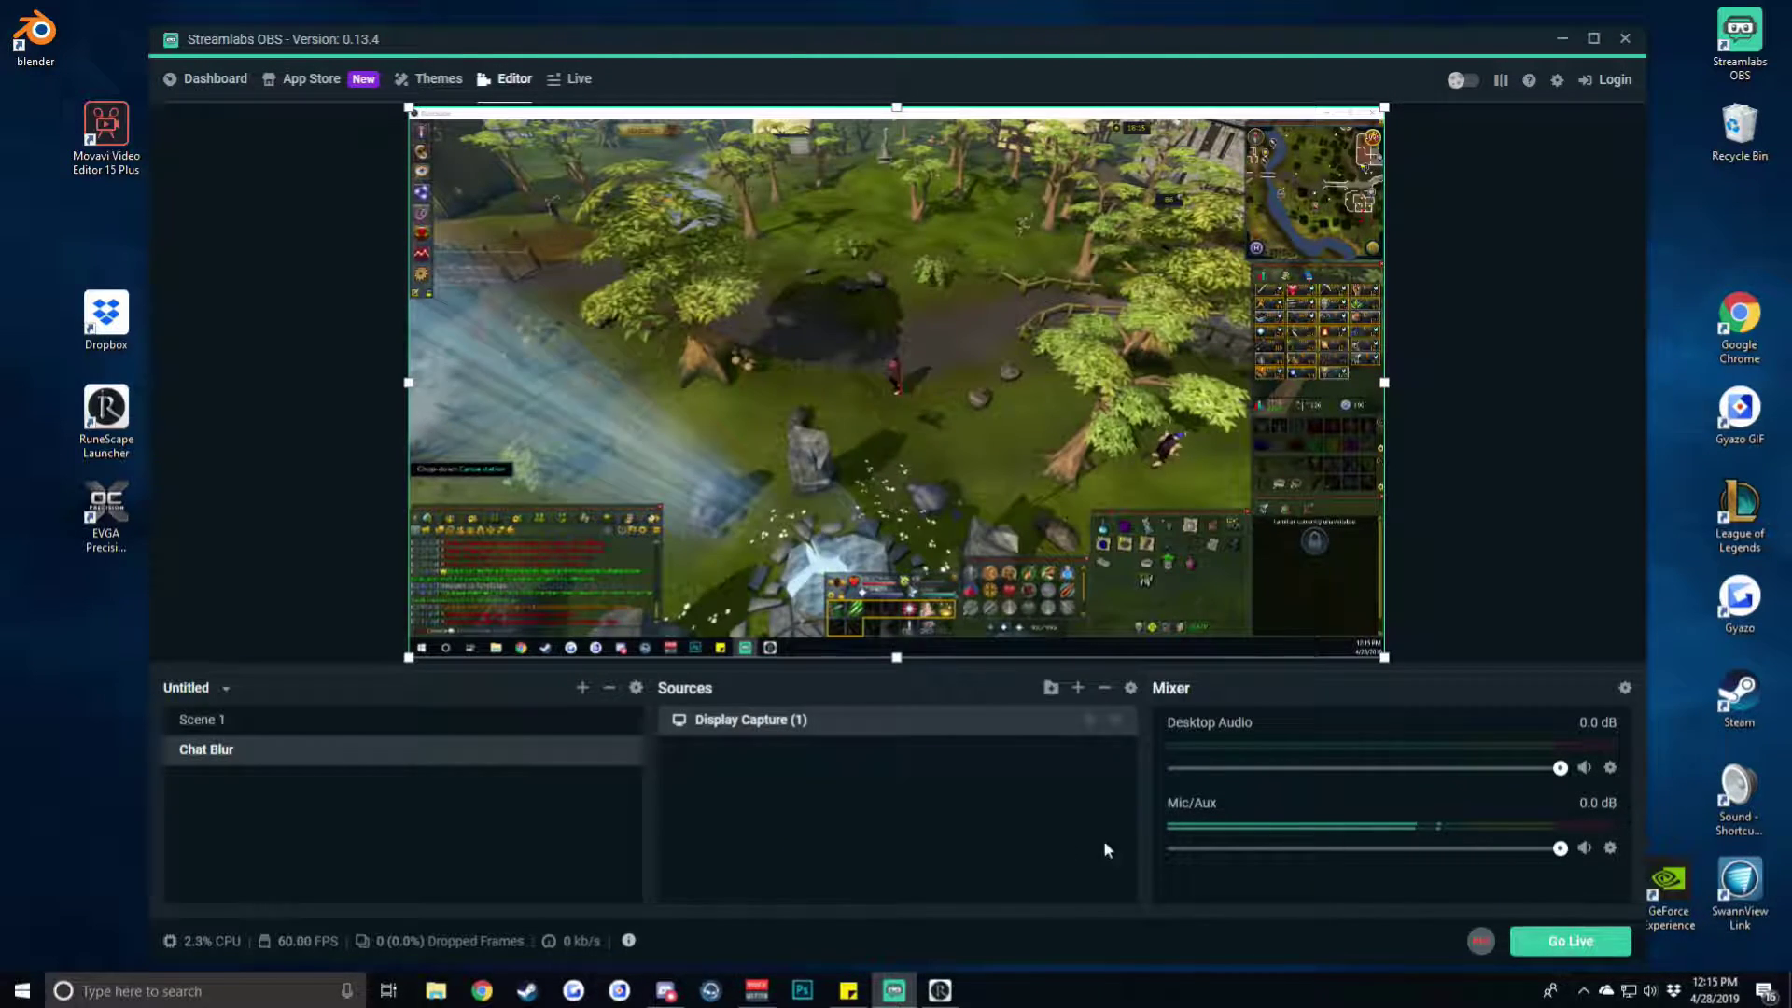
In Scene 1, add the existing Chat Blur scene as a source above Display Capture, shifted slightly right
{"action": "left_click", "coordinate": [267, 722]}
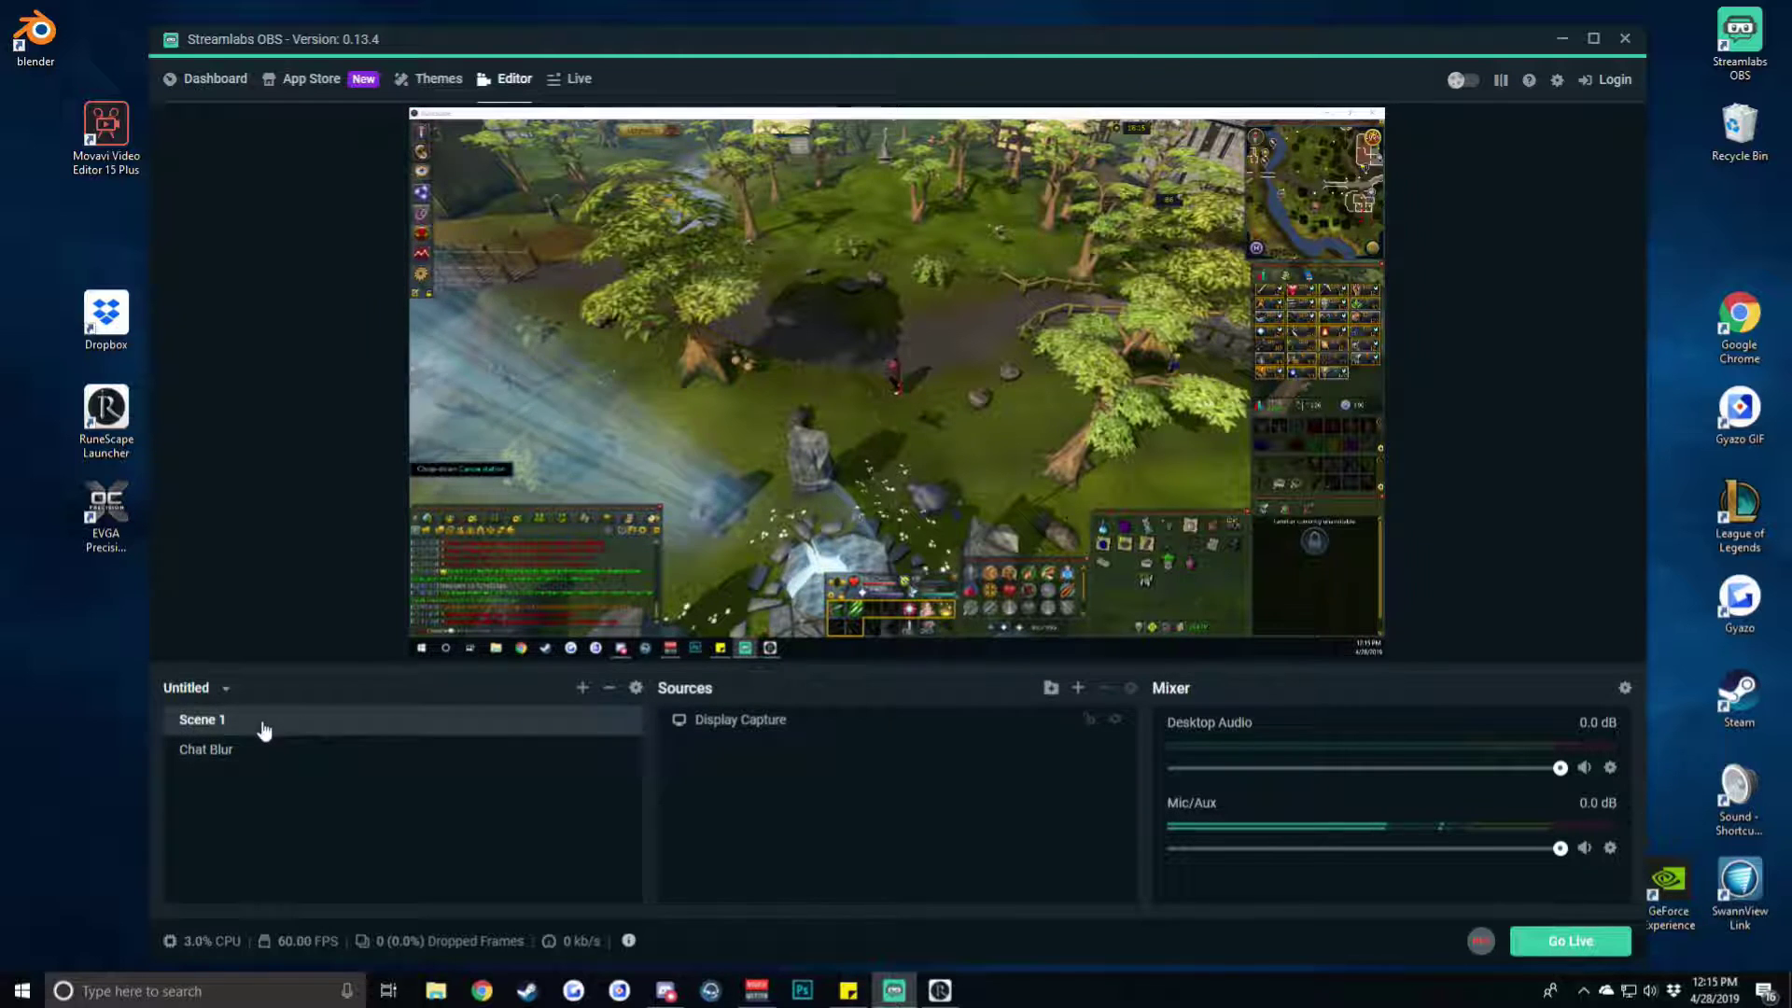
{"action": "left_click", "coordinate": [1080, 691]}
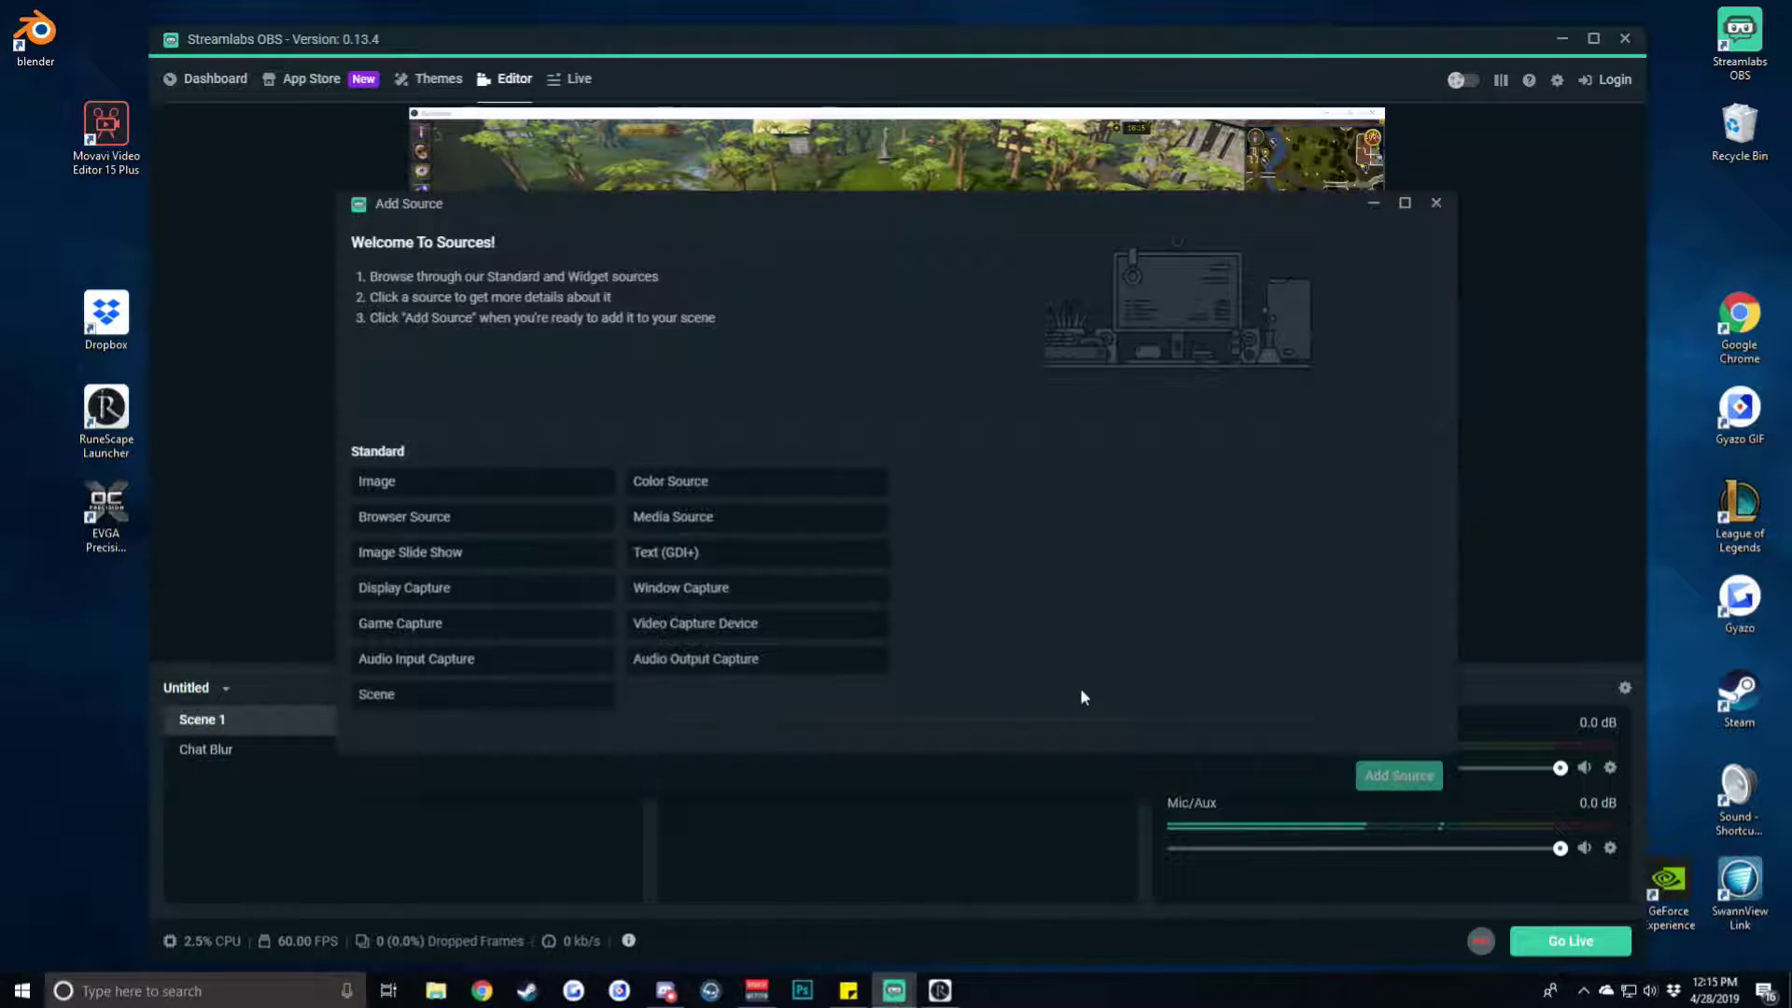
{"action": "left_click", "coordinate": [406, 704]}
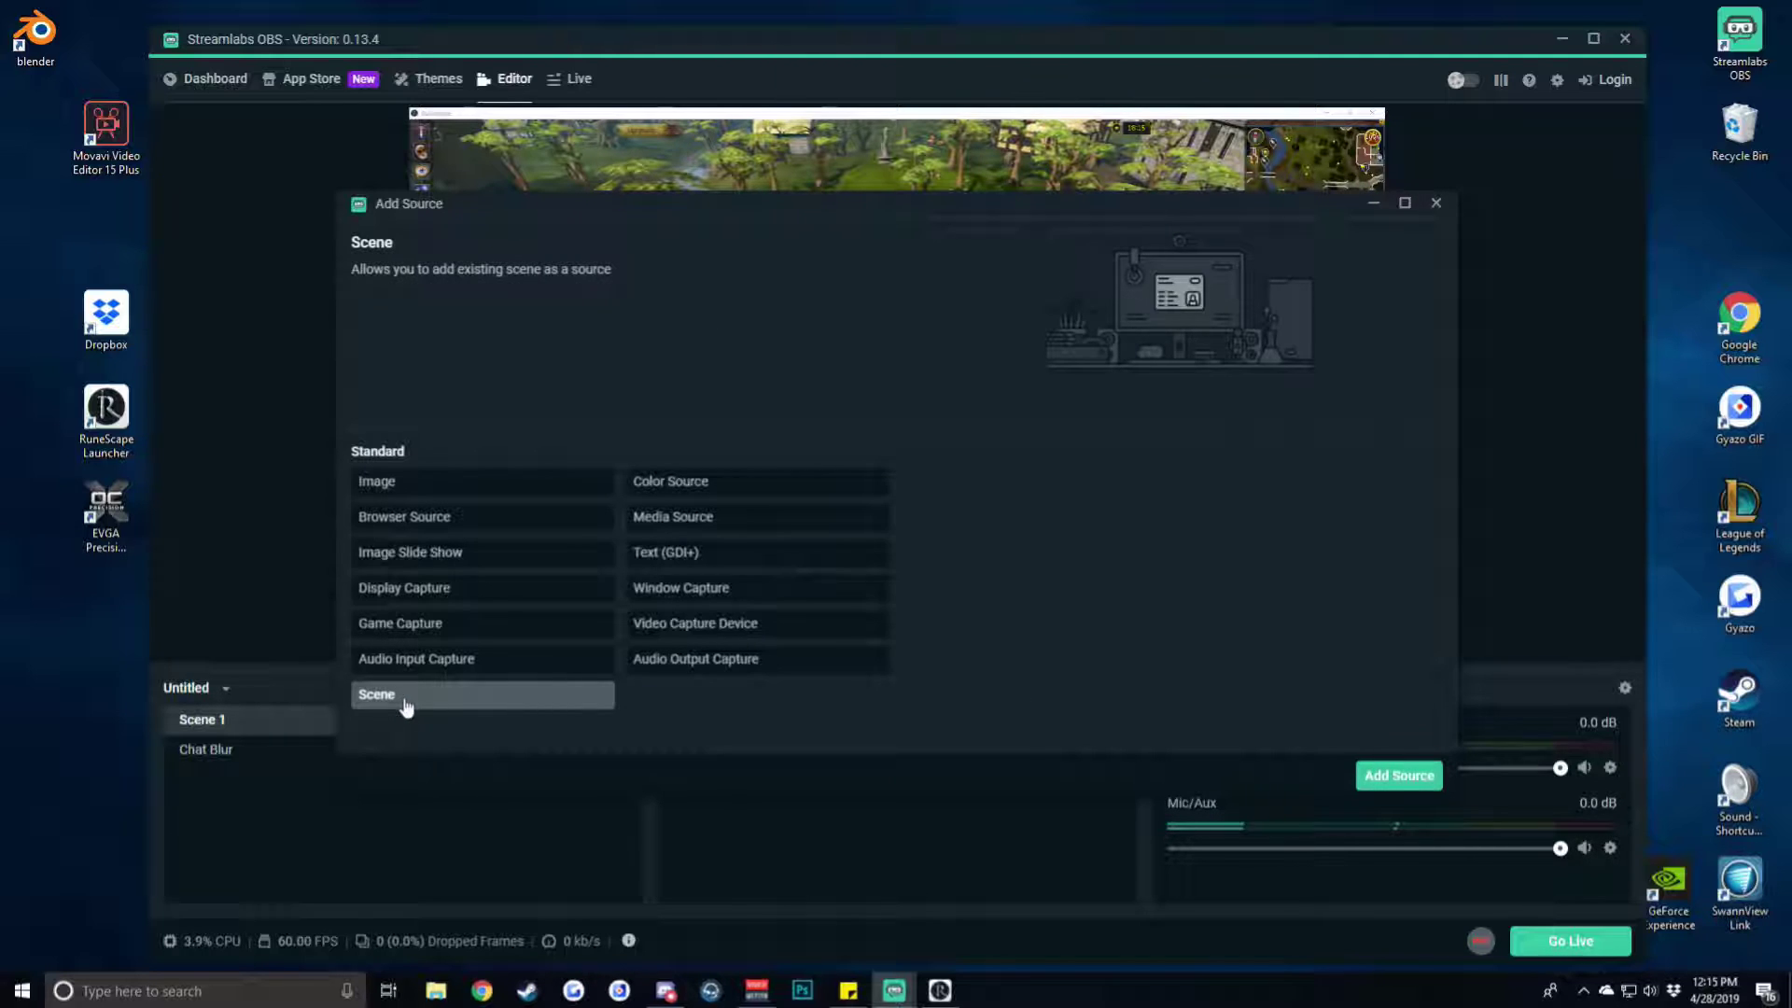
{"action": "left_click", "coordinate": [1398, 777]}
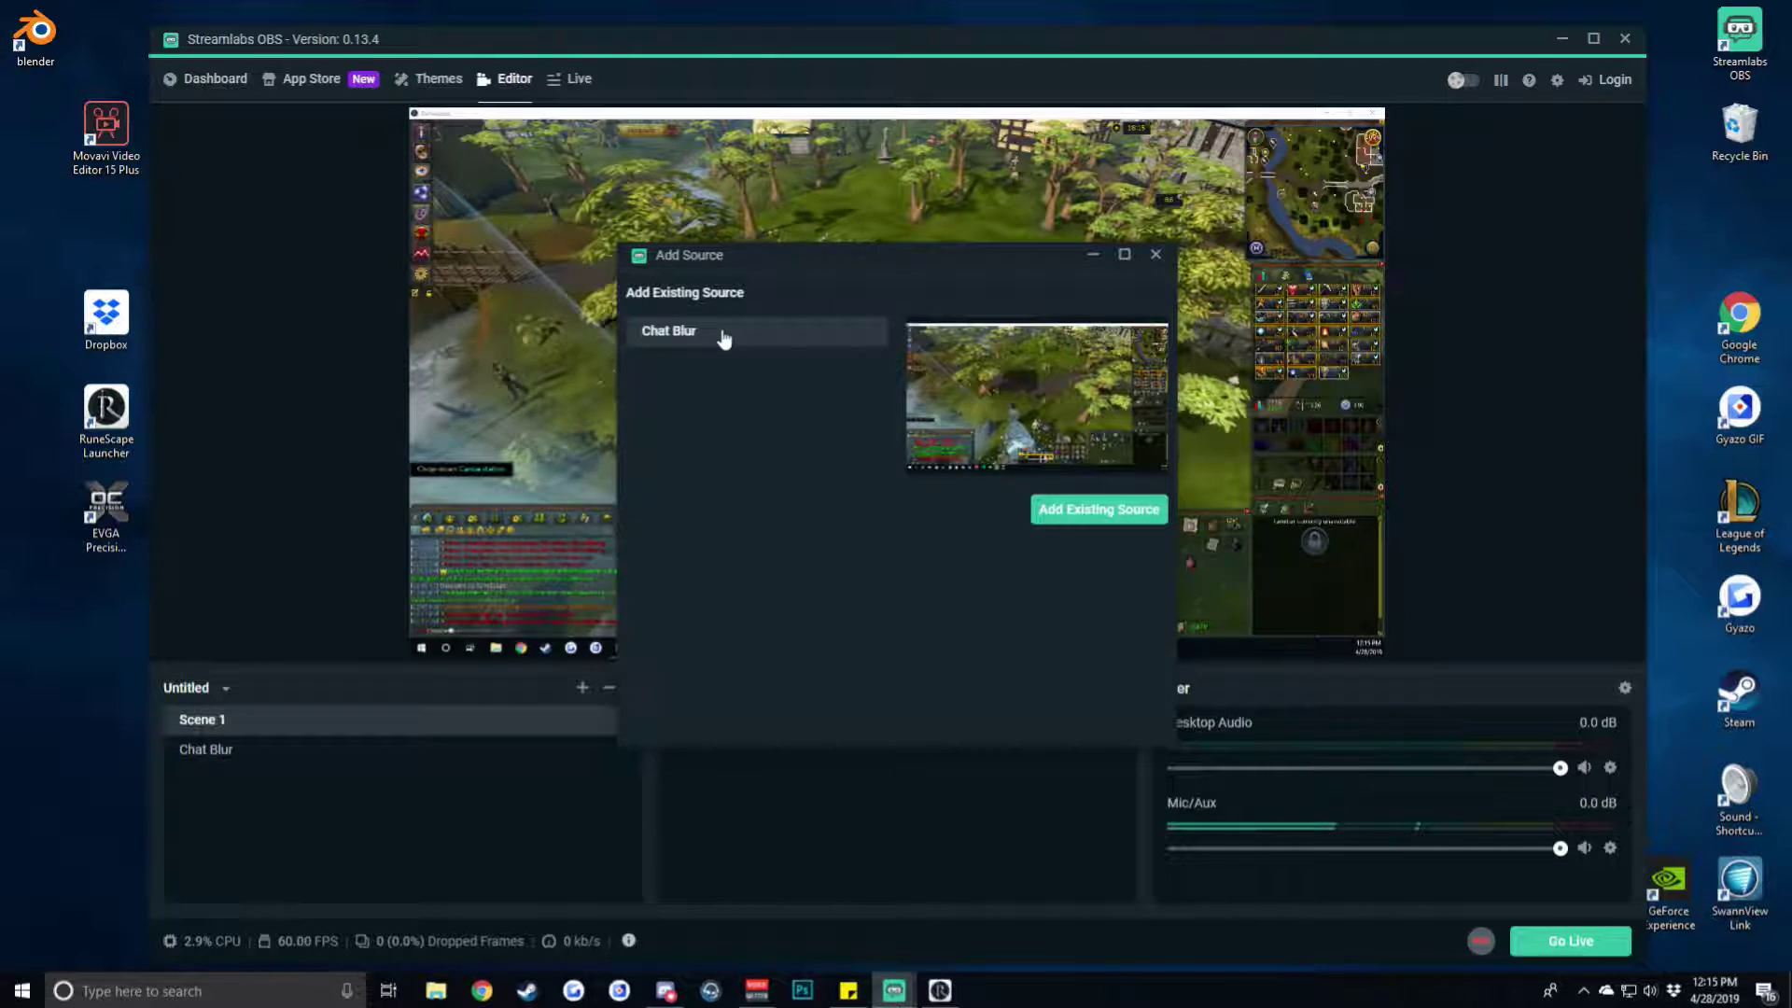
{"action": "left_click", "coordinate": [1097, 512]}
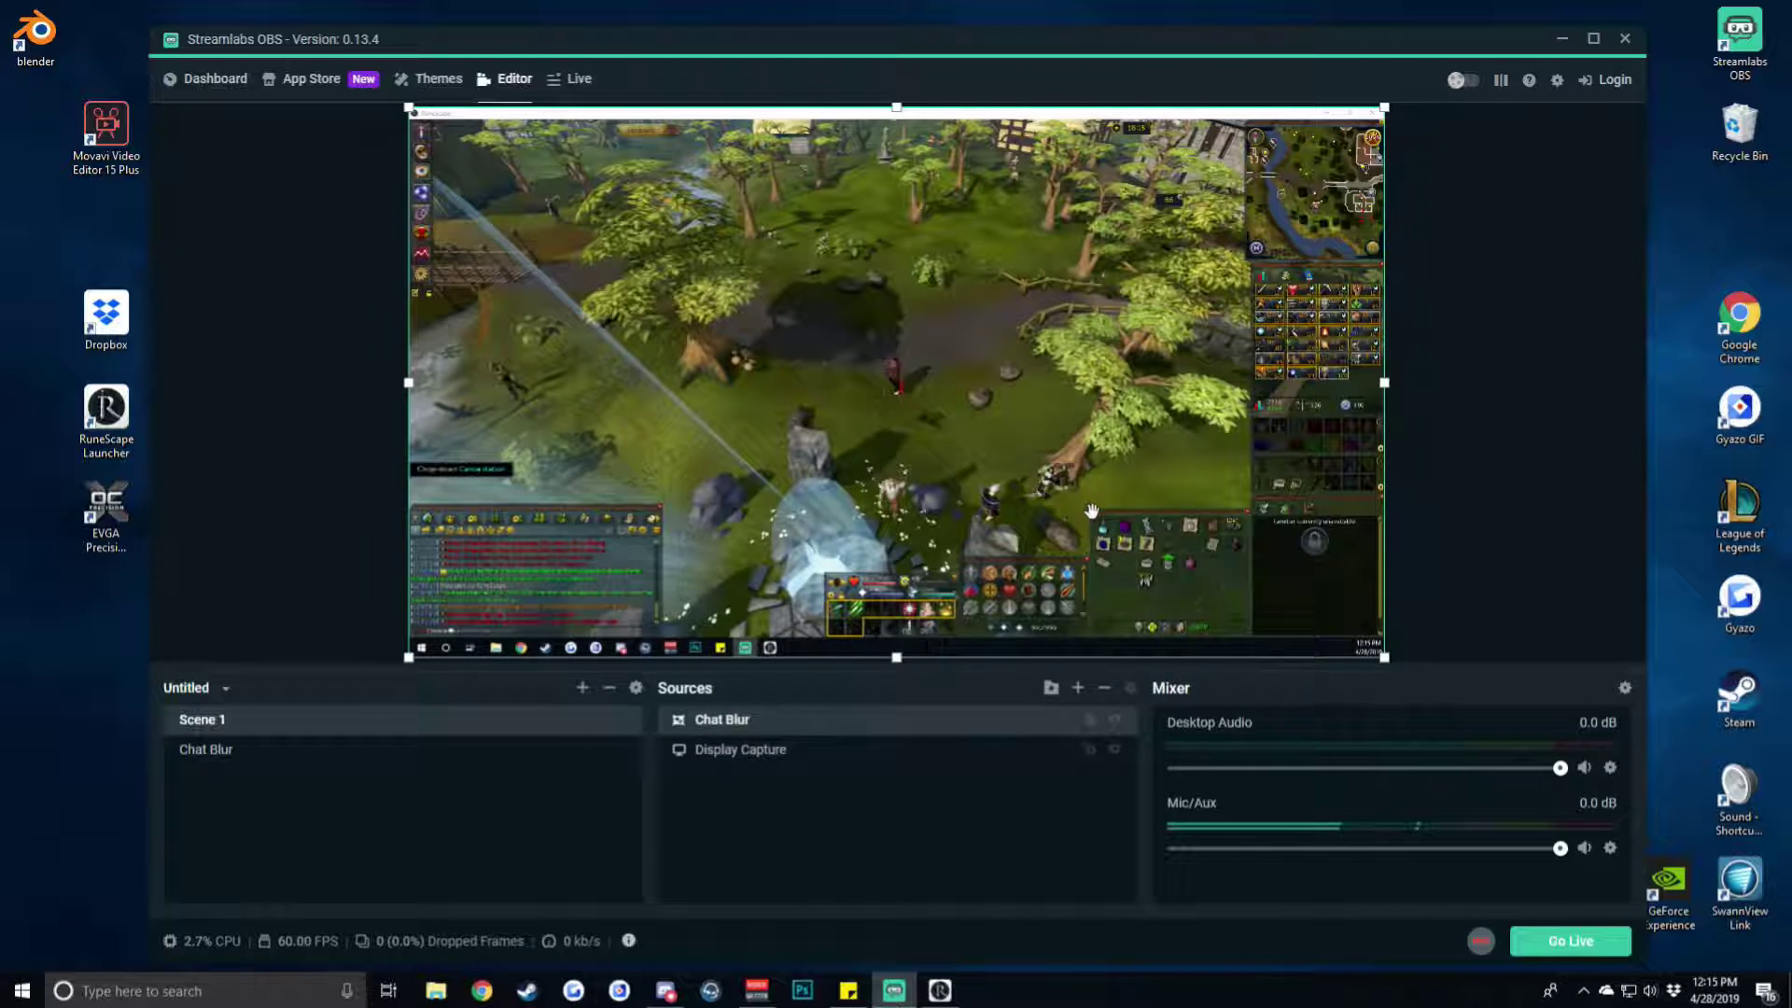
{"action": "mouse_move", "coordinate": [742, 465]}
{"action": "left_mouse_down"}
{"action": "mouse_move", "coordinate": [874, 465]}
{"action": "mouse_move", "coordinate": [742, 465]}
{"action": "left_mouse_up"}
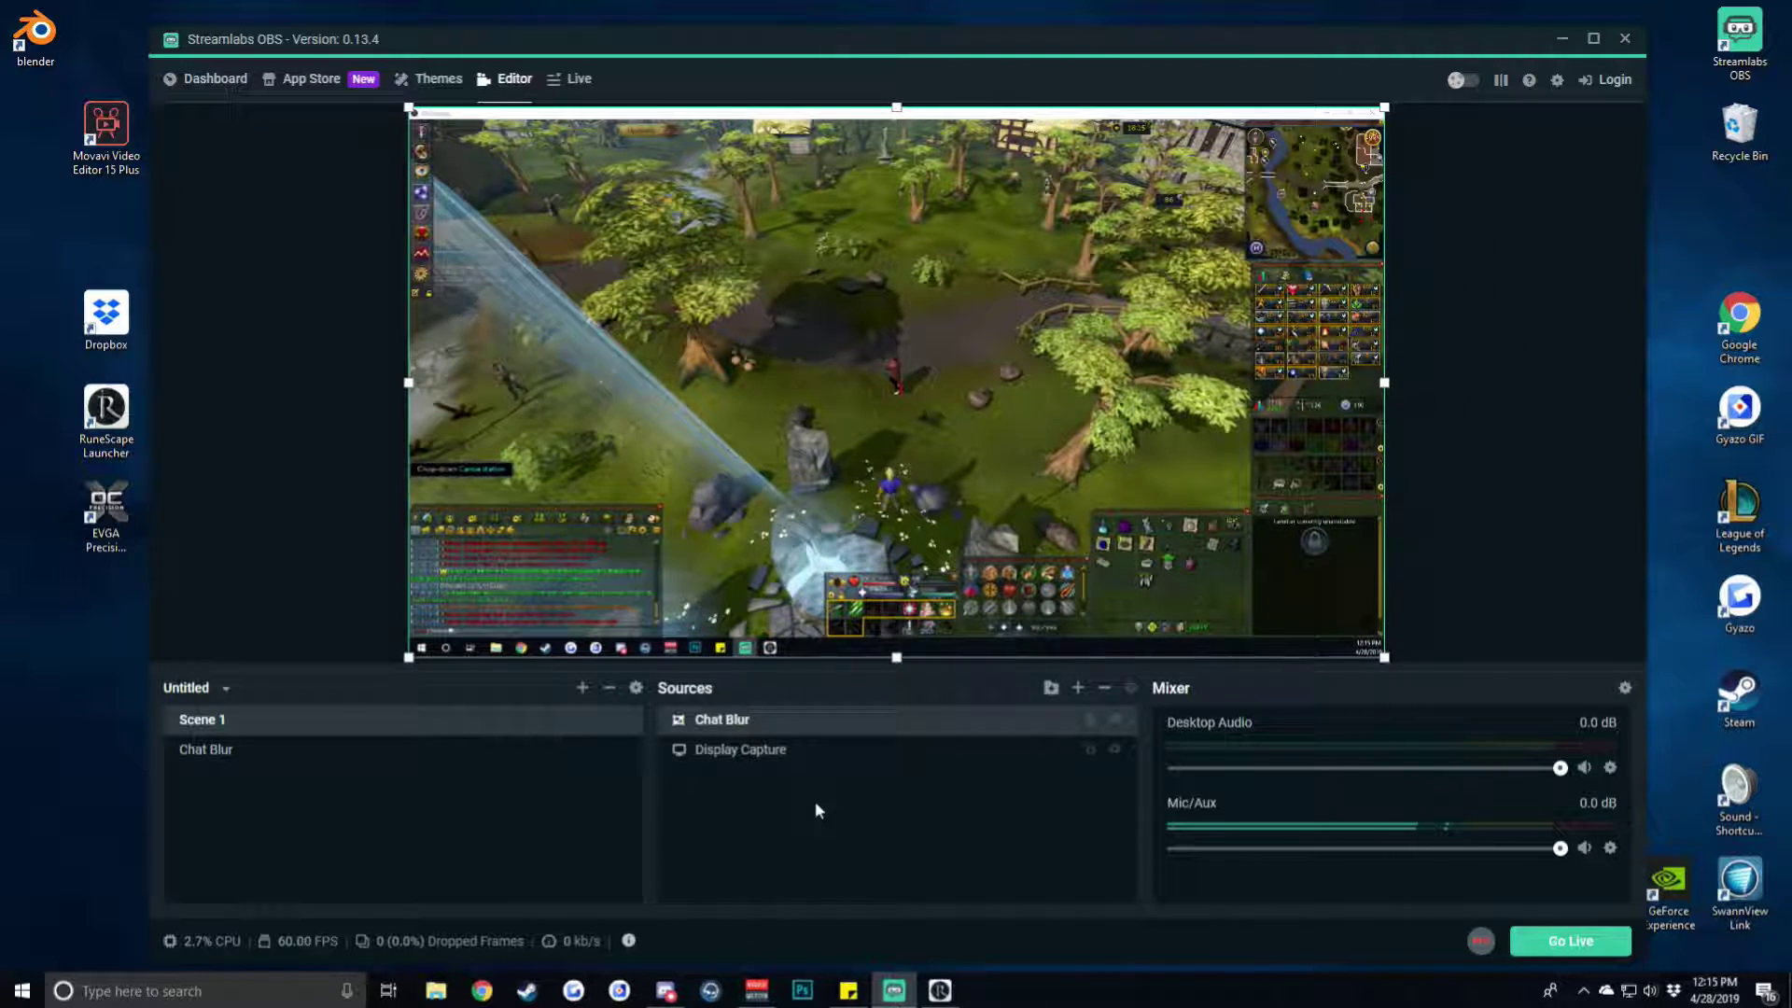
Add a Scaling/Aspect Ratio filter to the Chat Blur source
{"action": "right_click", "coordinate": [771, 725]}
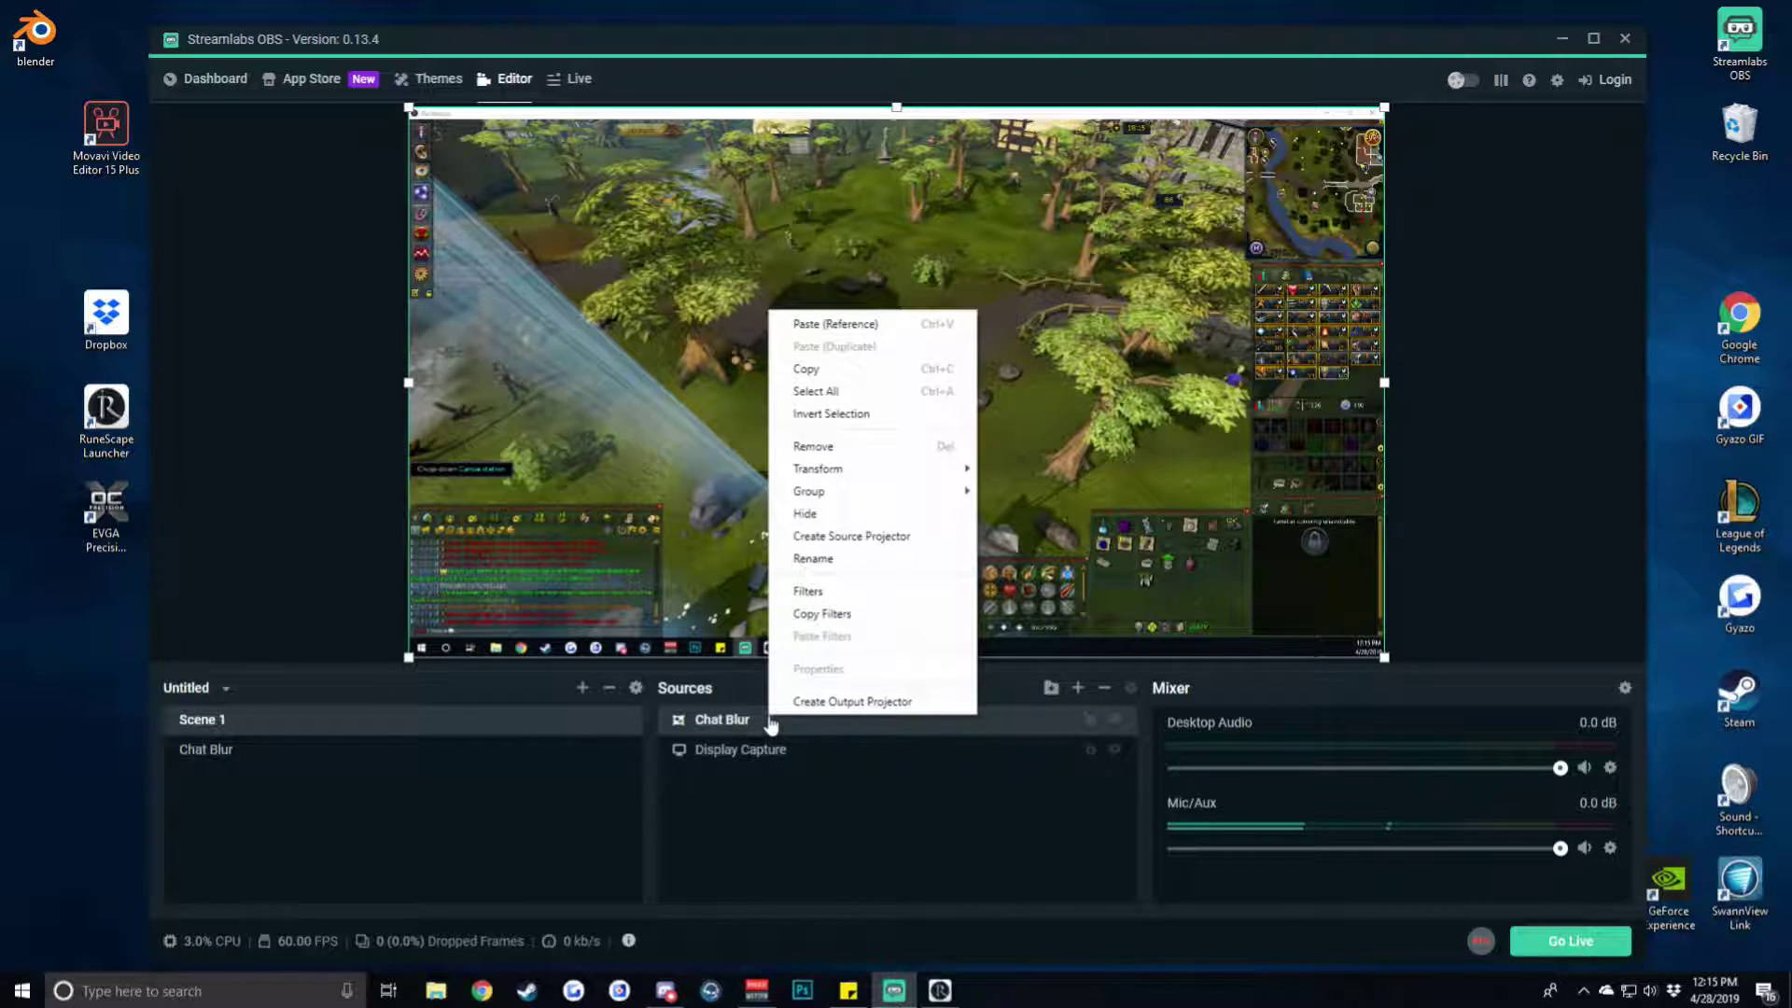
{"action": "left_click", "coordinate": [839, 593]}
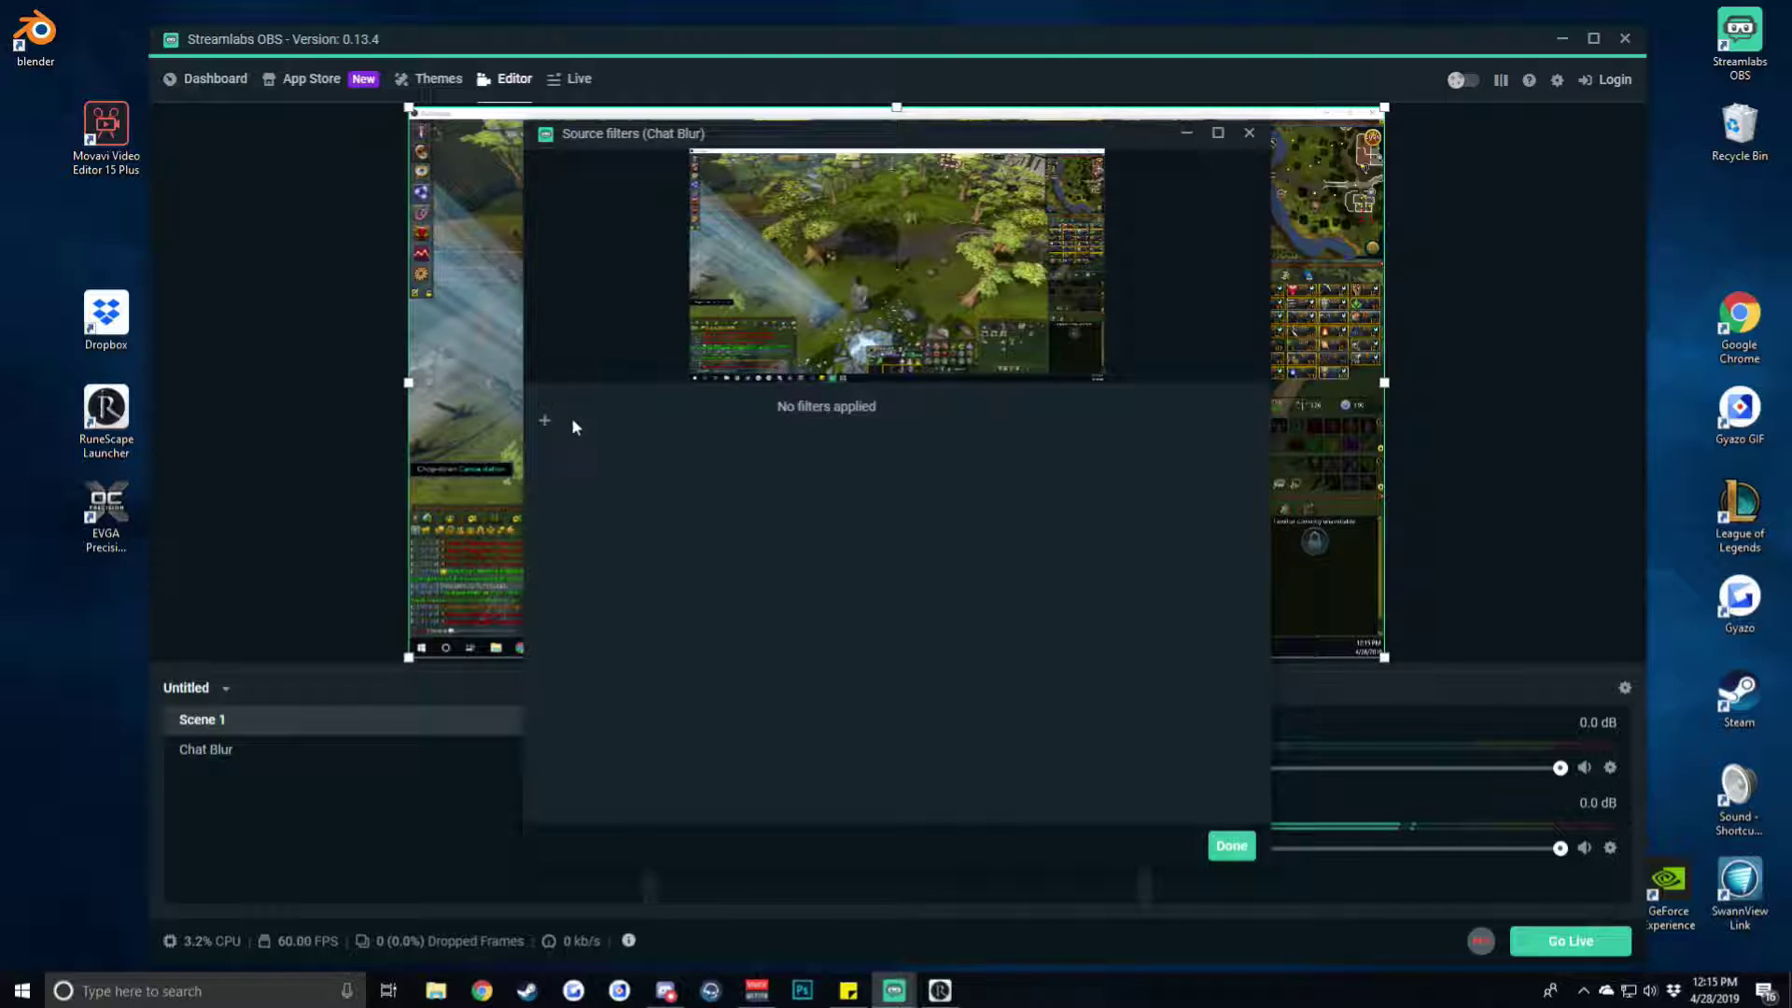
{"action": "left_click", "coordinate": [545, 421]}
{"action": "left_click", "coordinate": [777, 393]}
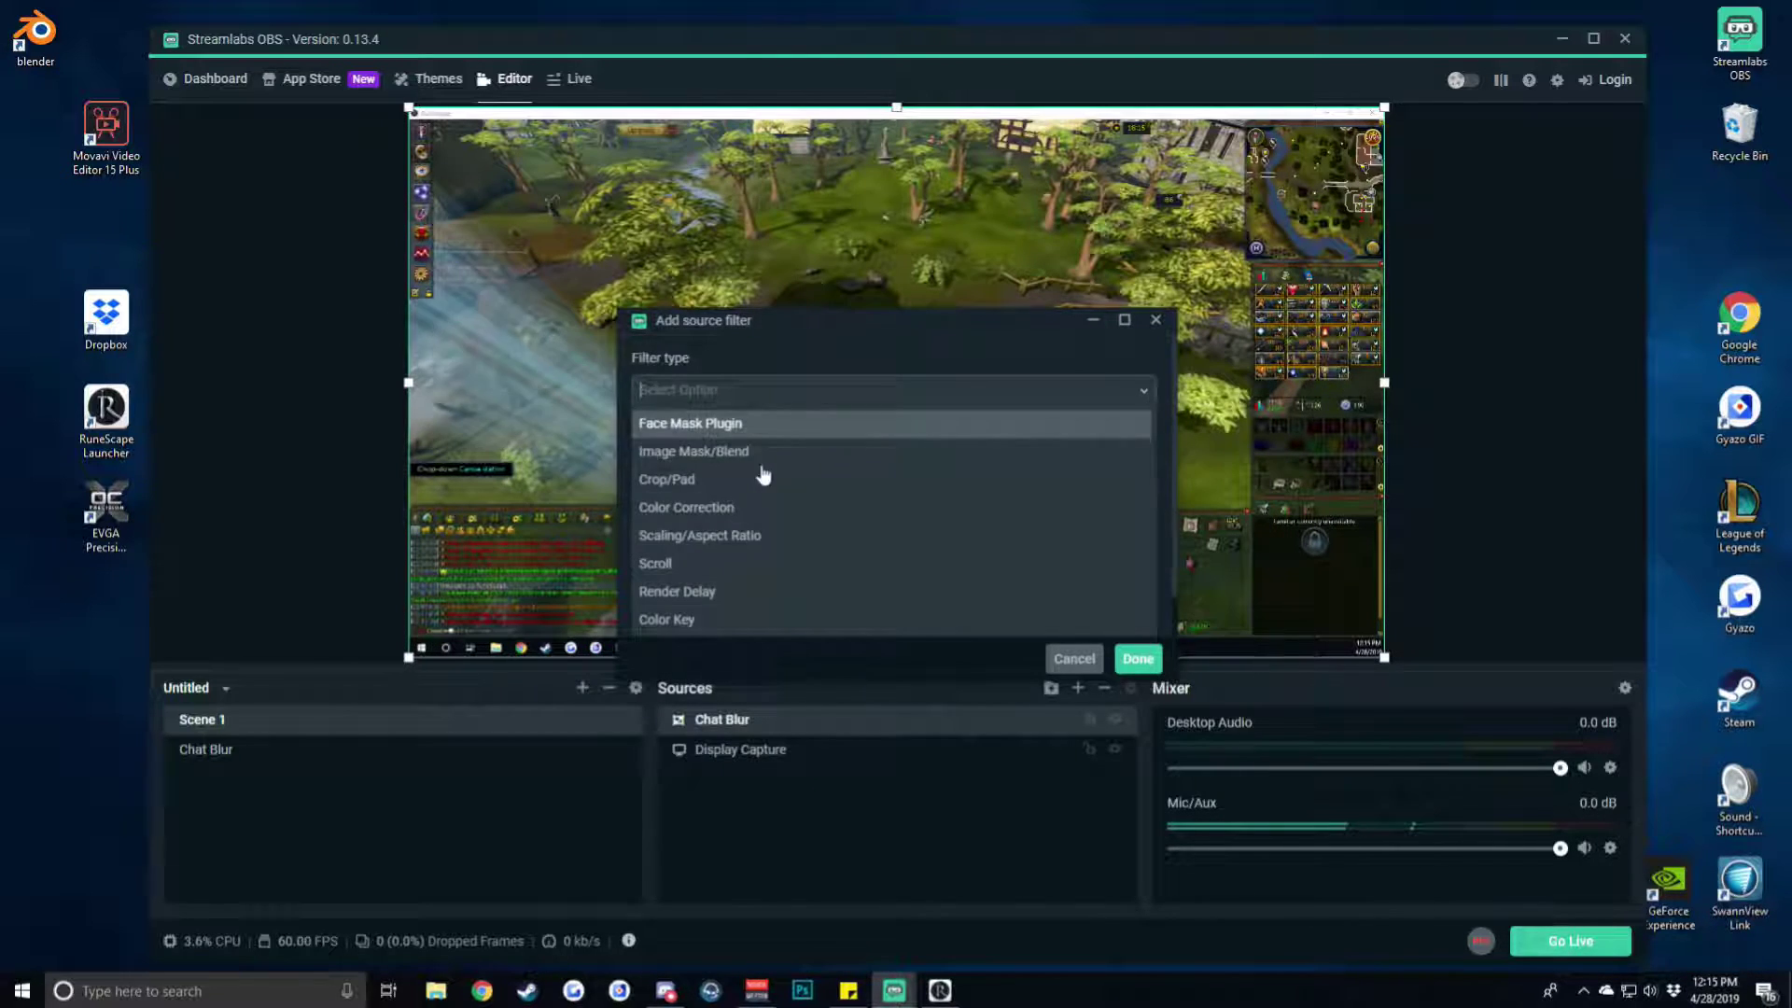
{"action": "left_click", "coordinate": [723, 535]}
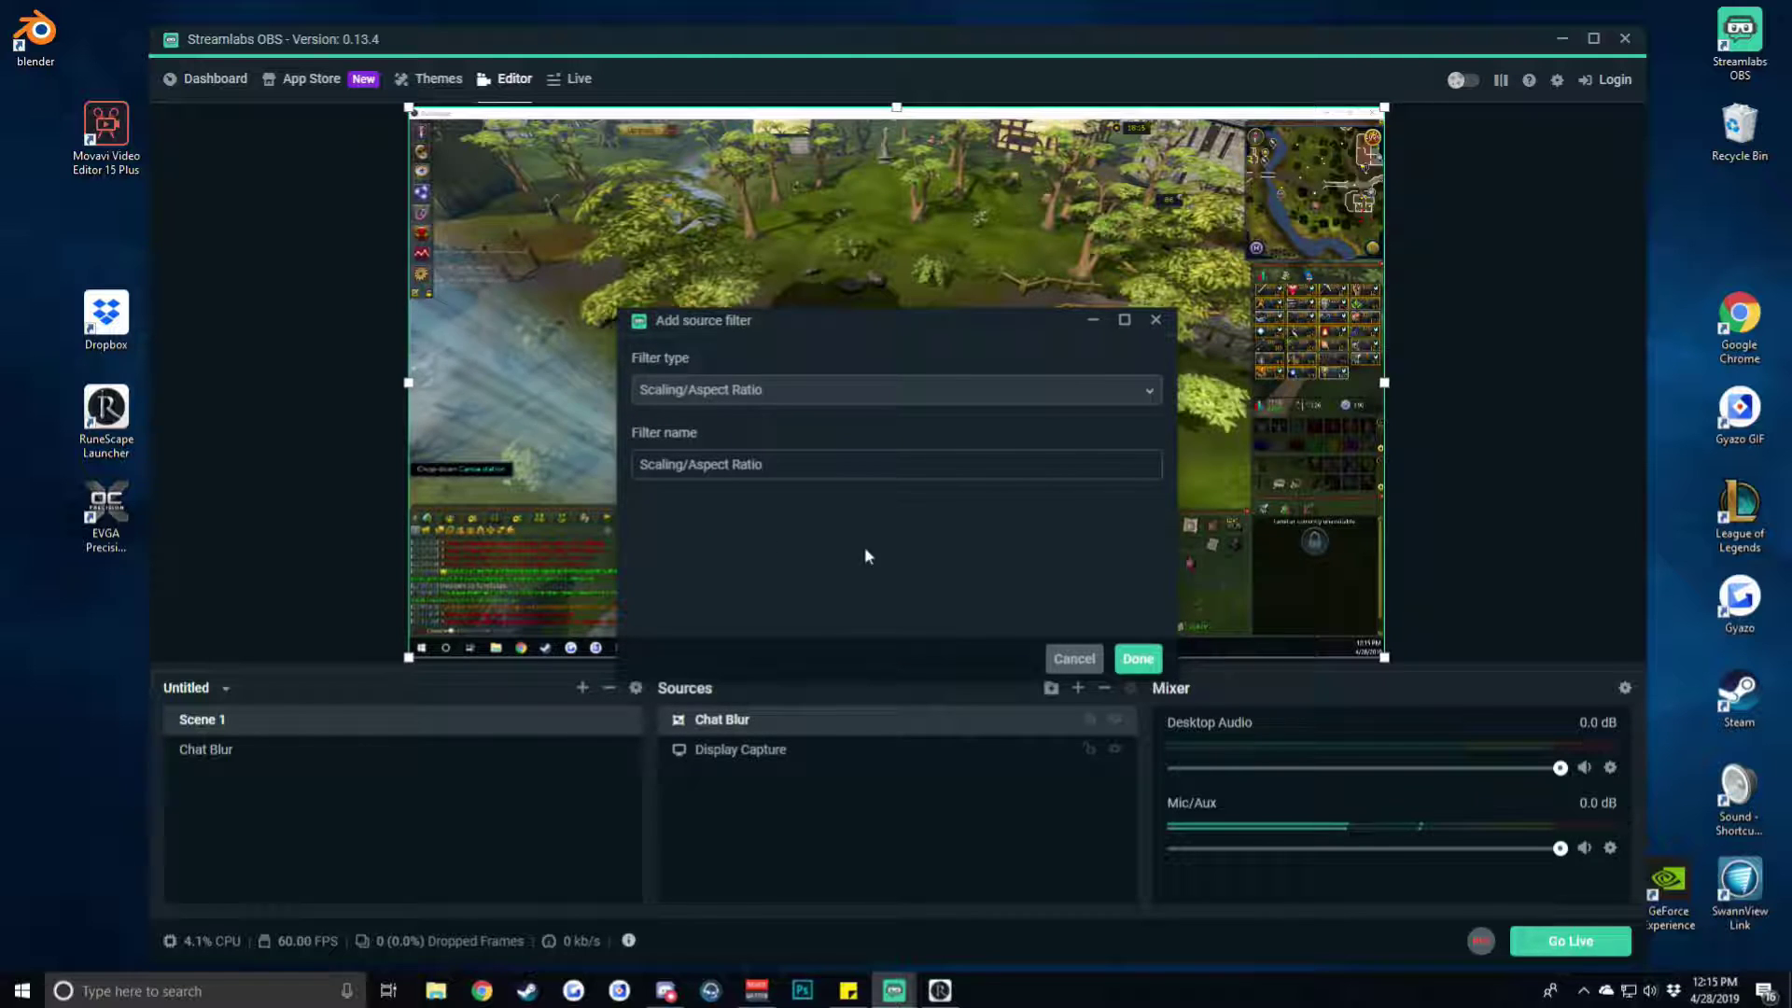
{"action": "left_click", "coordinate": [1138, 659]}
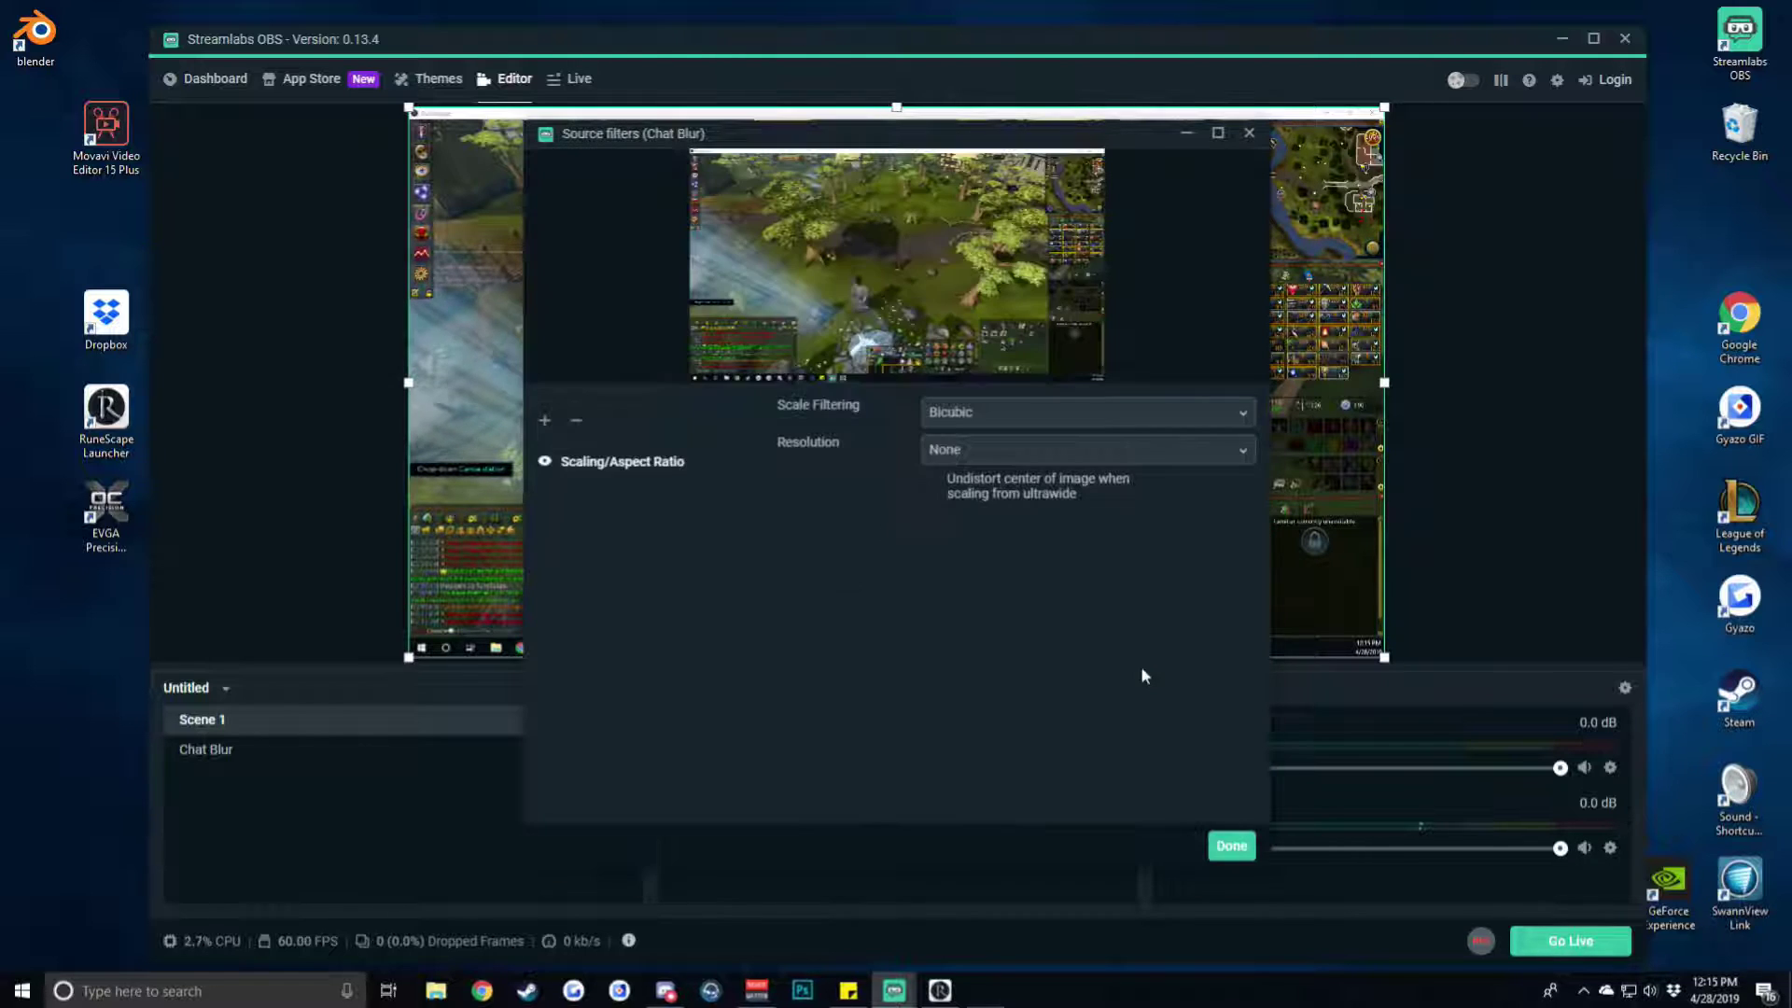
Set the scaling filter to Point at 640x360 resolution and close the filters window
{"action": "left_click", "coordinate": [984, 413]}
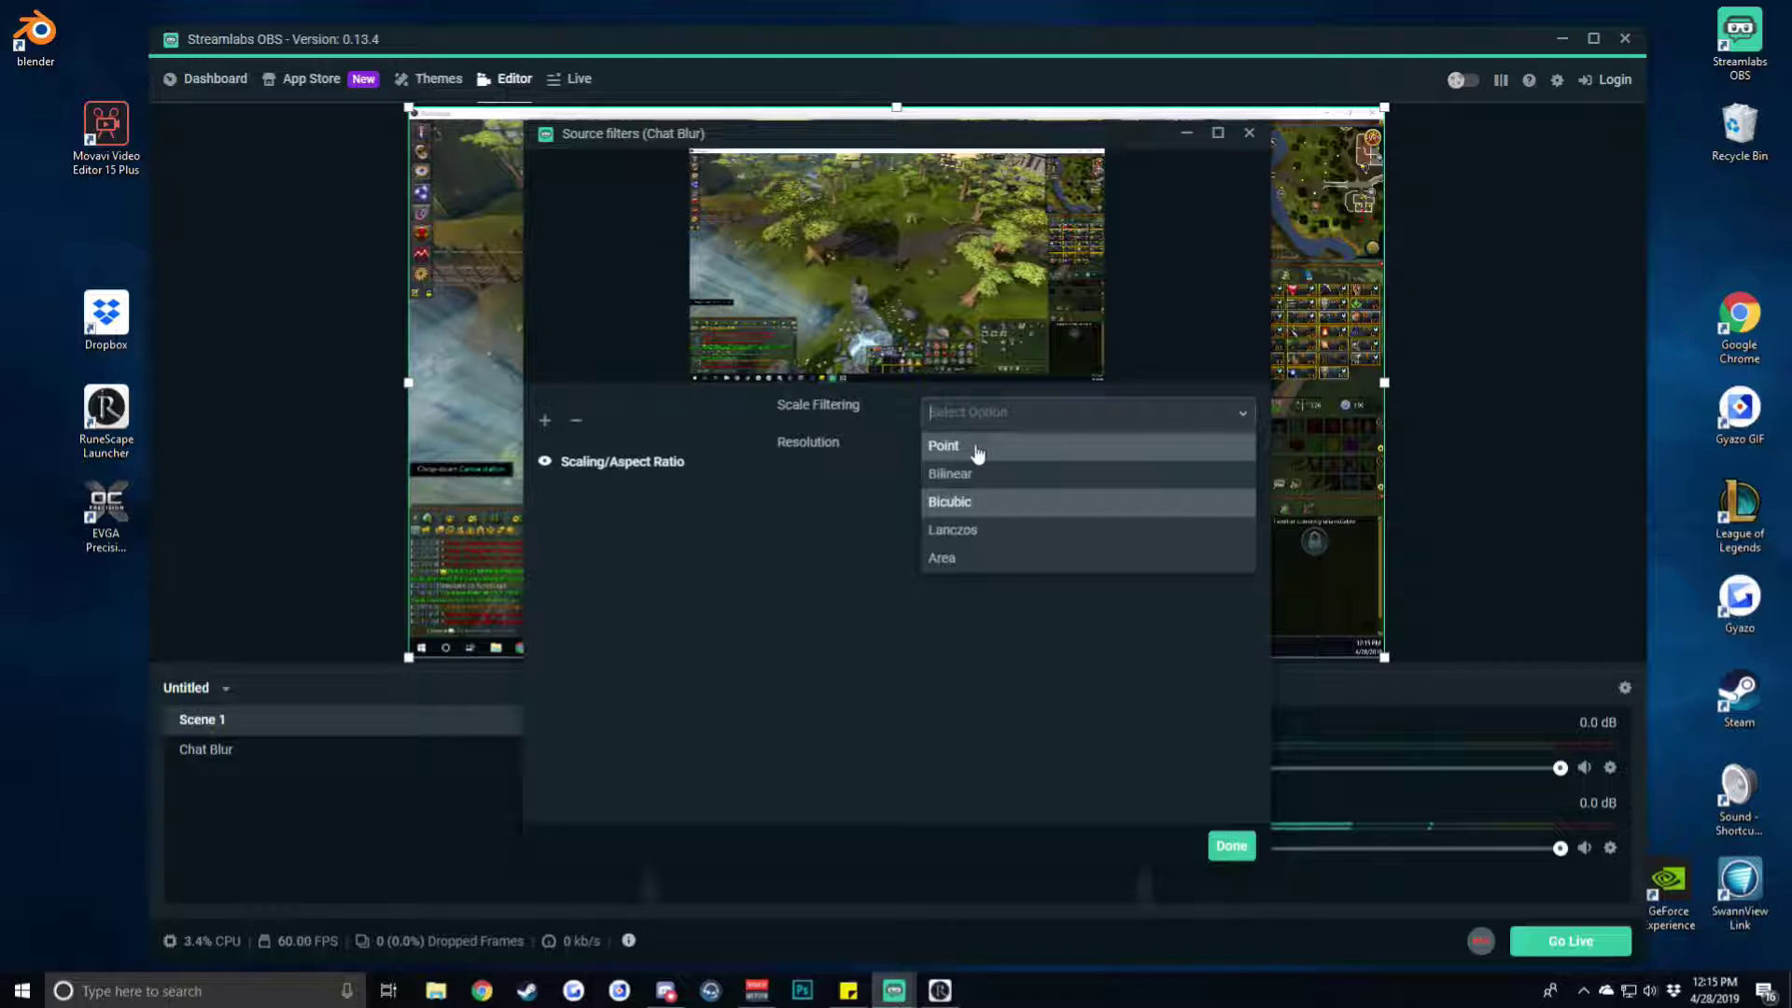
{"action": "left_click", "coordinate": [977, 448]}
{"action": "left_click", "coordinate": [977, 452]}
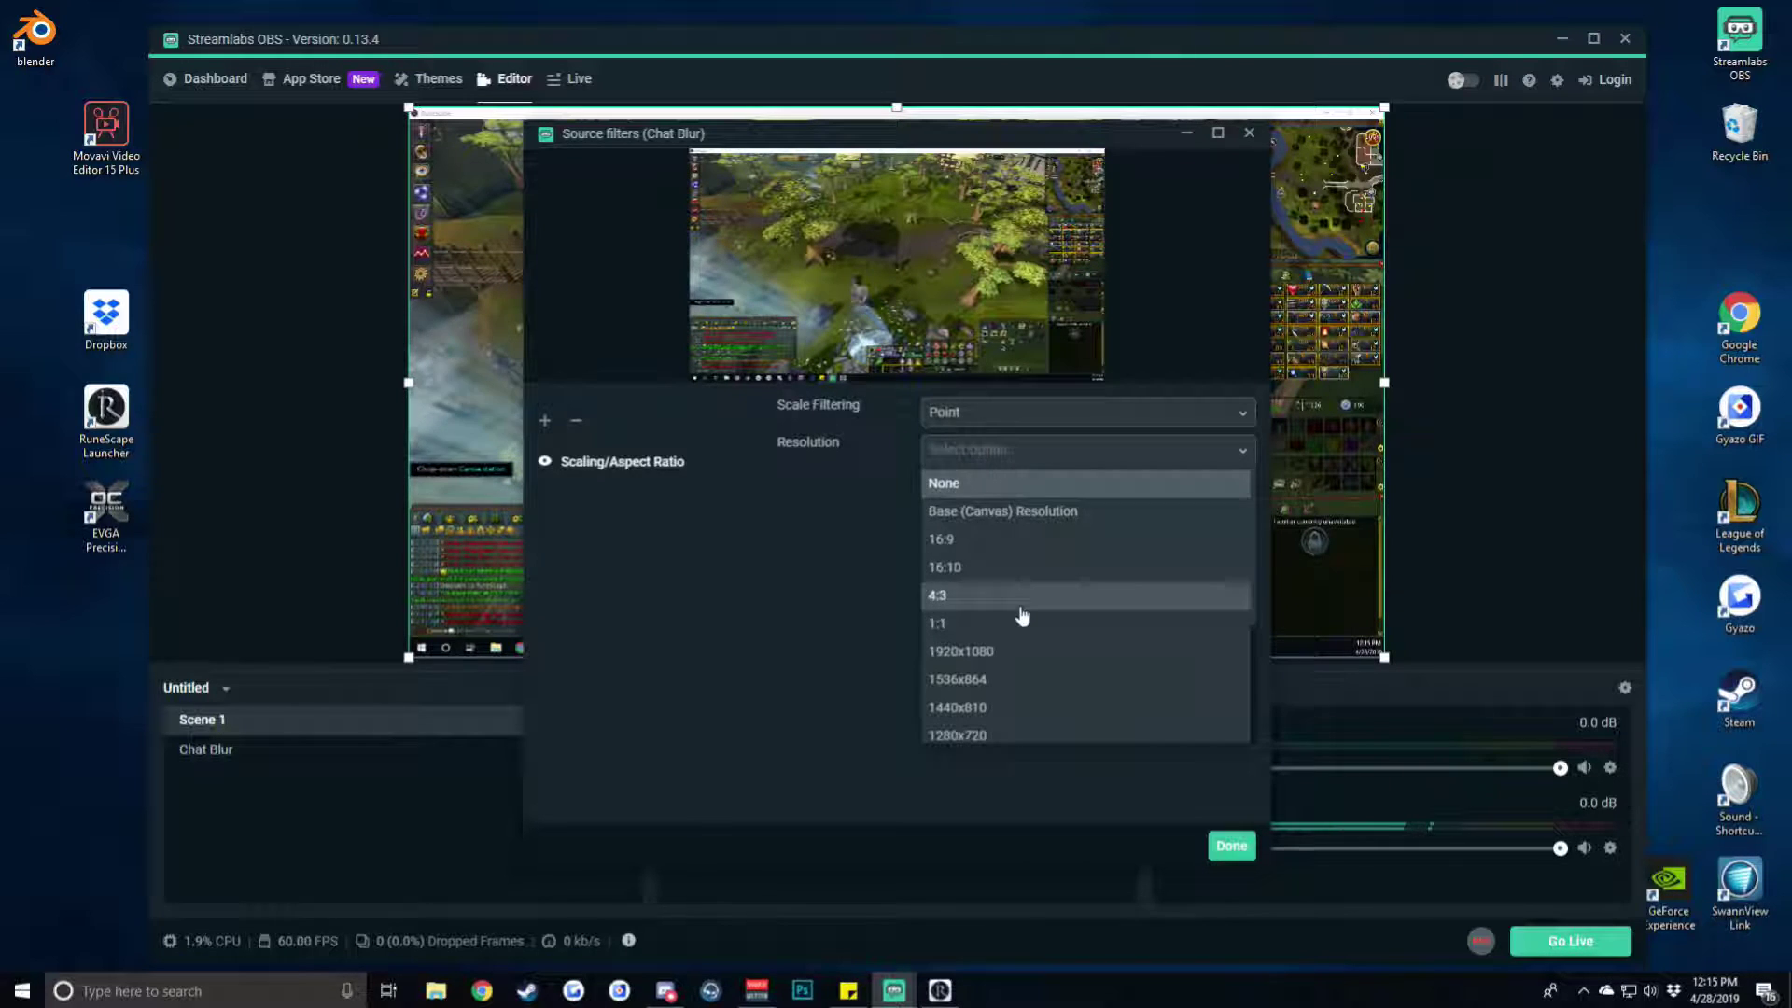
{"action": "scroll", "coordinate": [1021, 616], "scroll_direction": "down", "scroll_amount": 3}
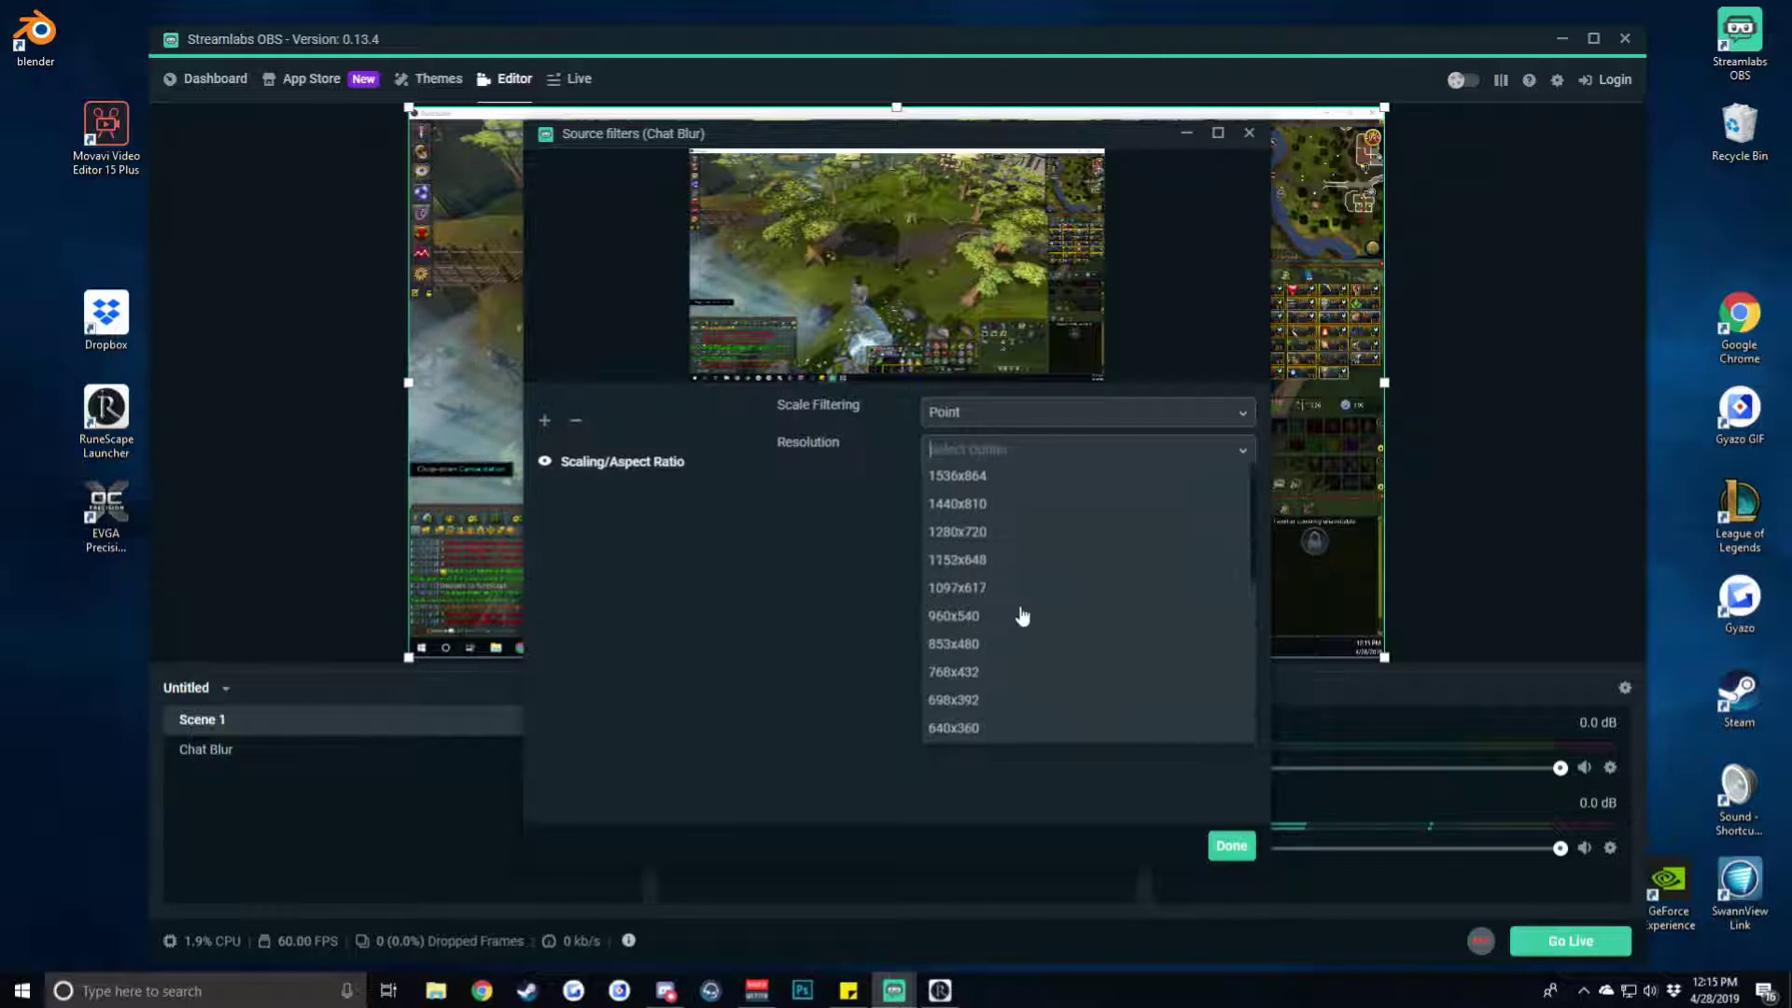
{"action": "left_click", "coordinate": [982, 733]}
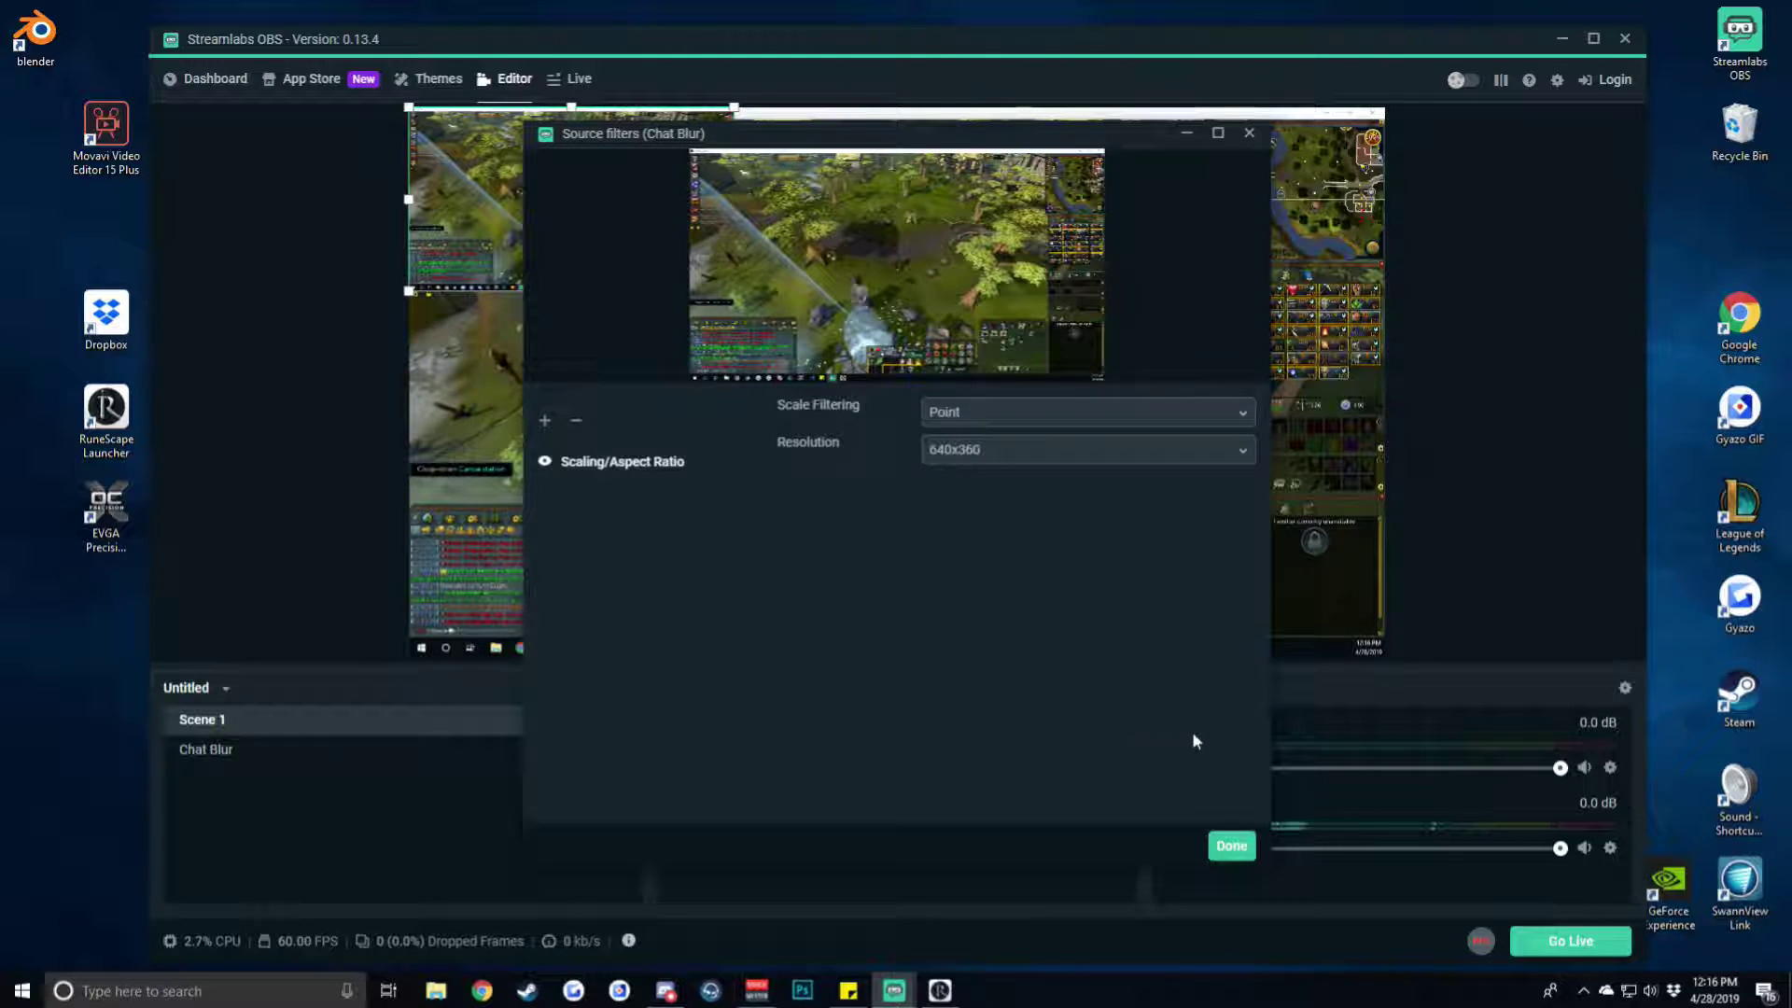
{"action": "left_click", "coordinate": [1231, 846]}
Drag the pixelated Chat Blur box from the preview's top-left to its centre
{"action": "left_click_drag", "start_coordinate": [605, 215], "coordinate": [931, 394]}
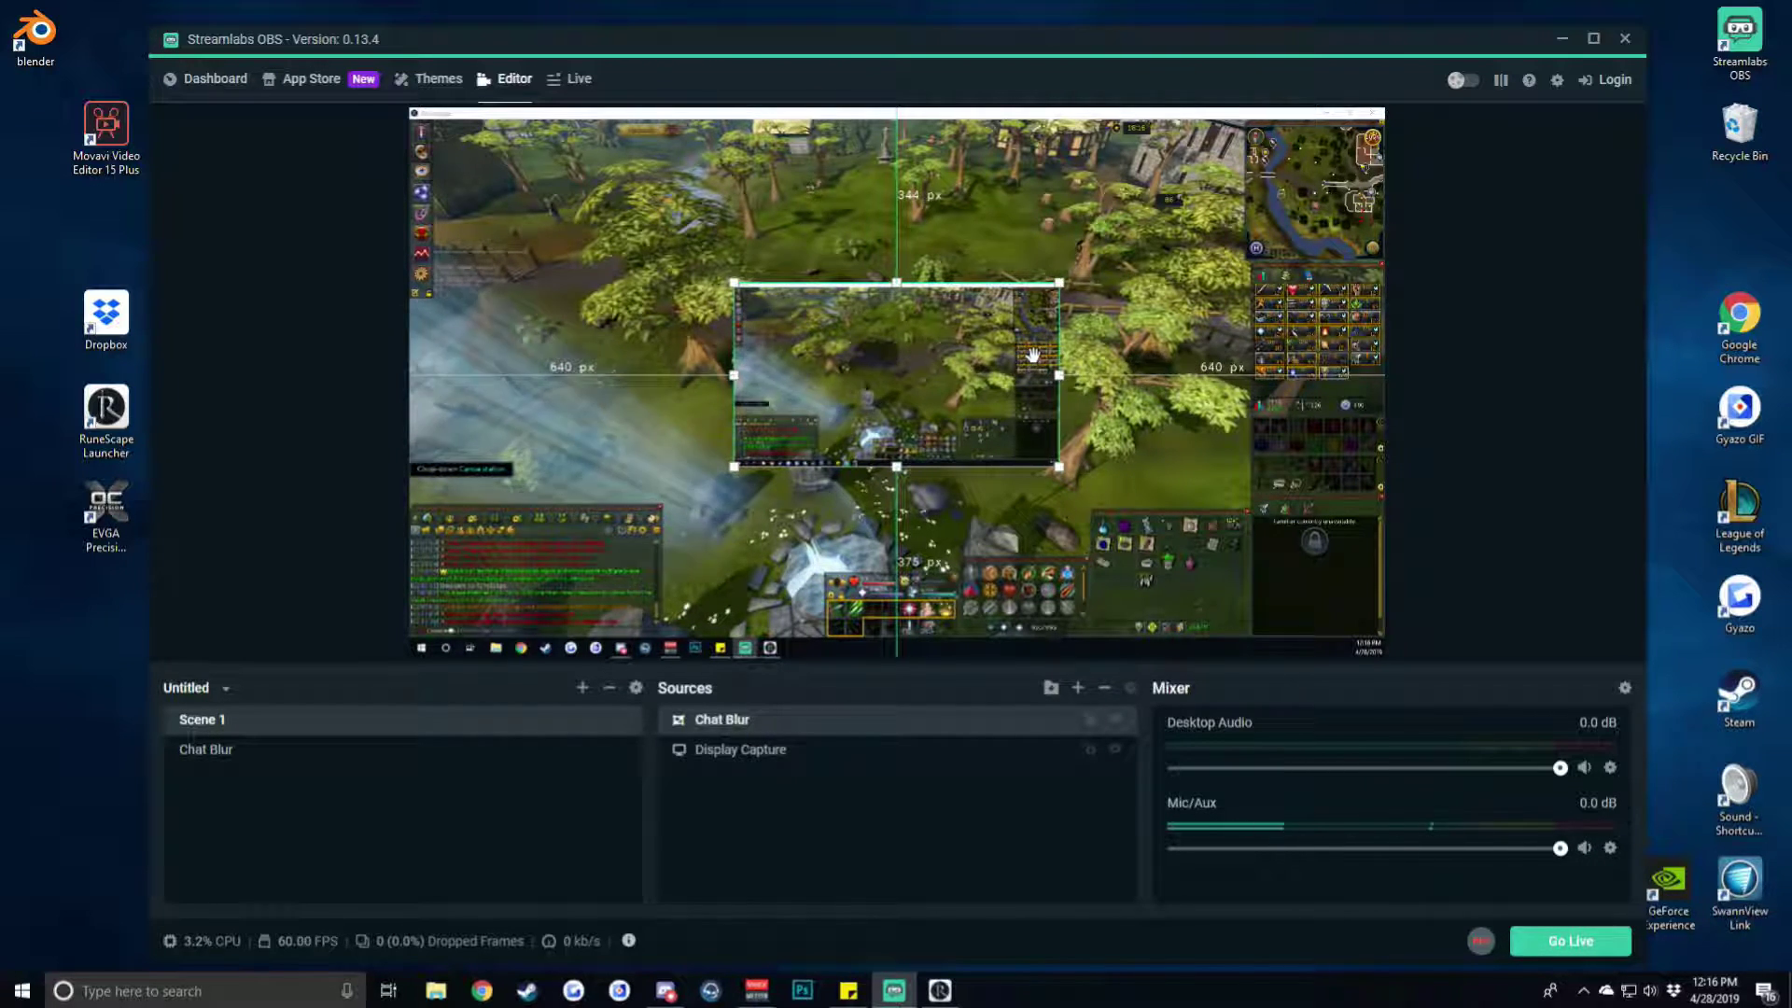
Add a Crop/Pad filter to the Chat Blur source
{"action": "right_click", "coordinate": [859, 730]}
{"action": "left_click", "coordinate": [913, 596]}
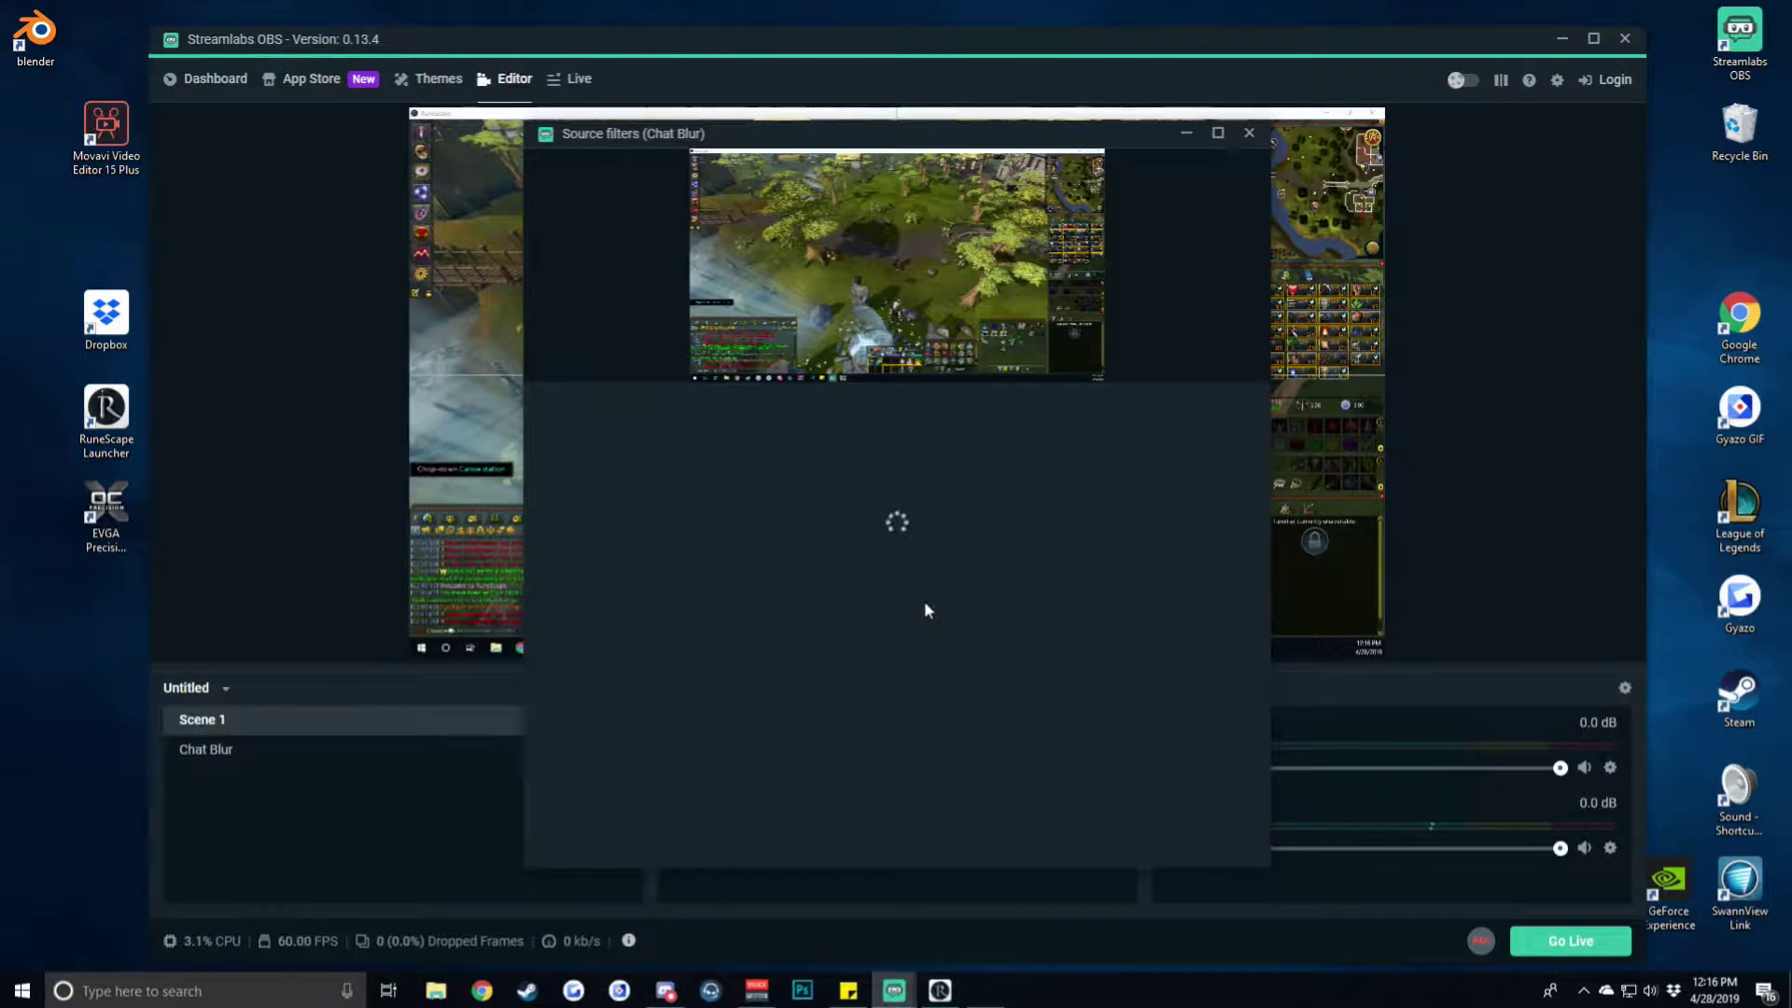
{"action": "left_click", "coordinate": [546, 420]}
{"action": "left_click", "coordinate": [789, 396]}
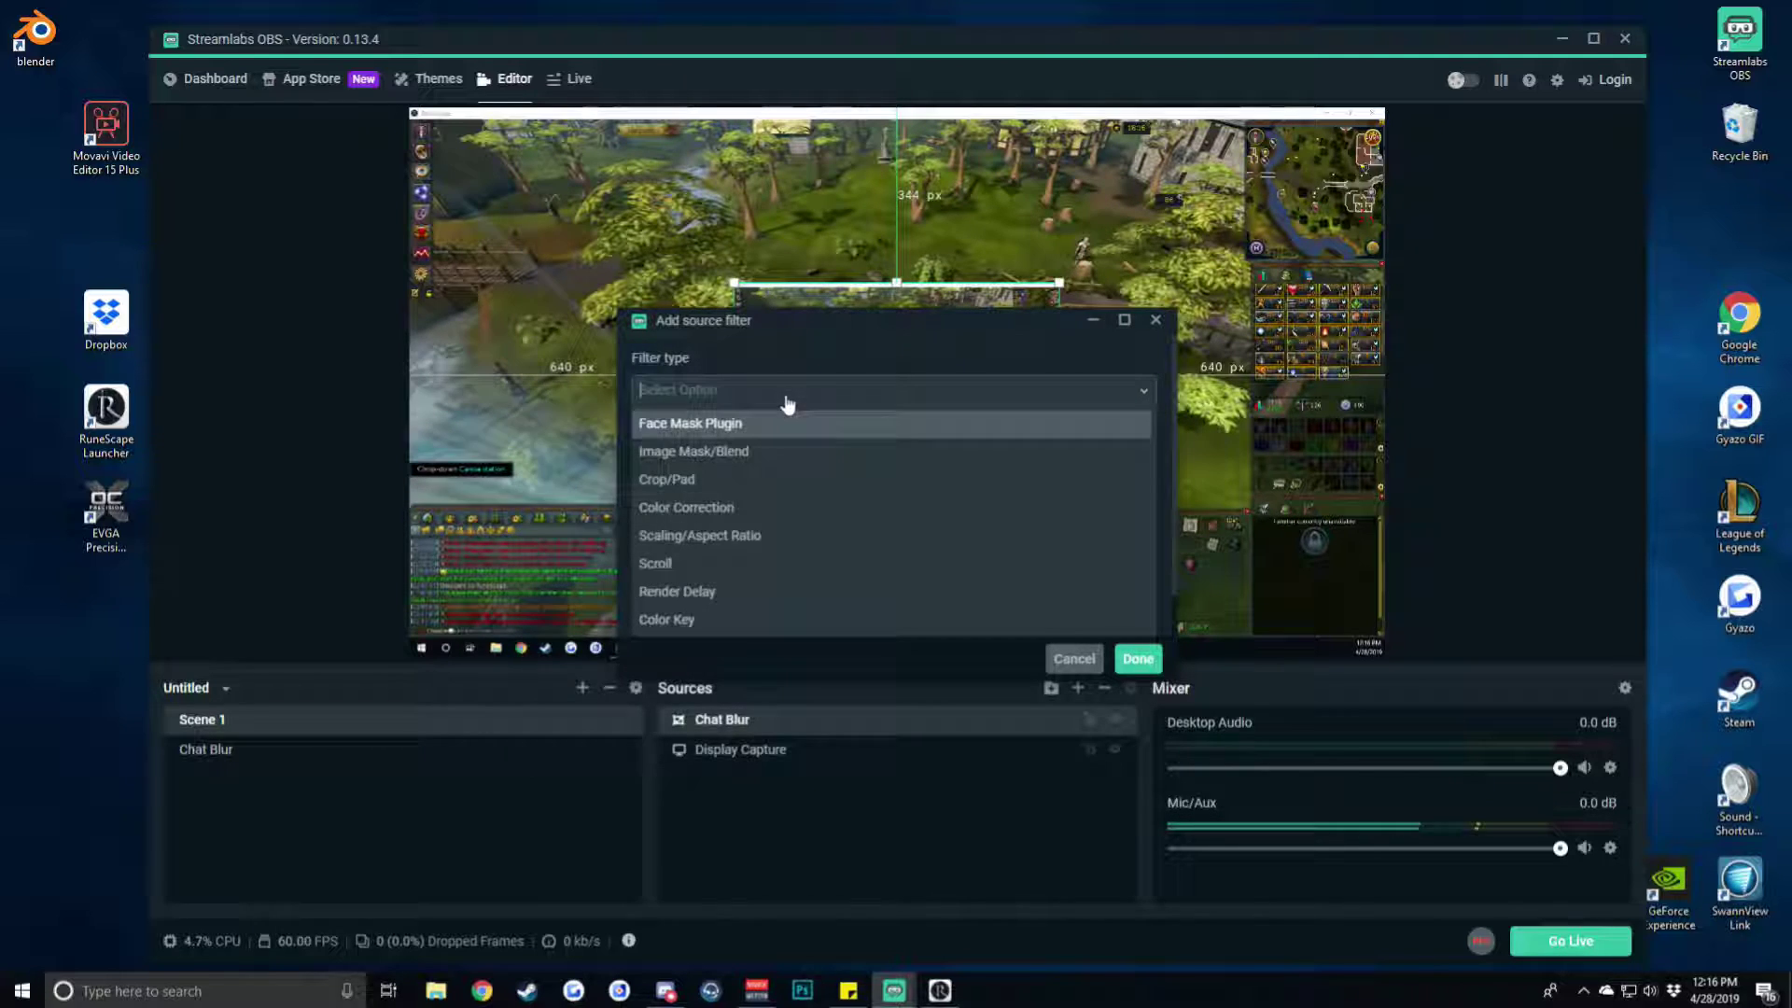
{"action": "left_click", "coordinate": [734, 481]}
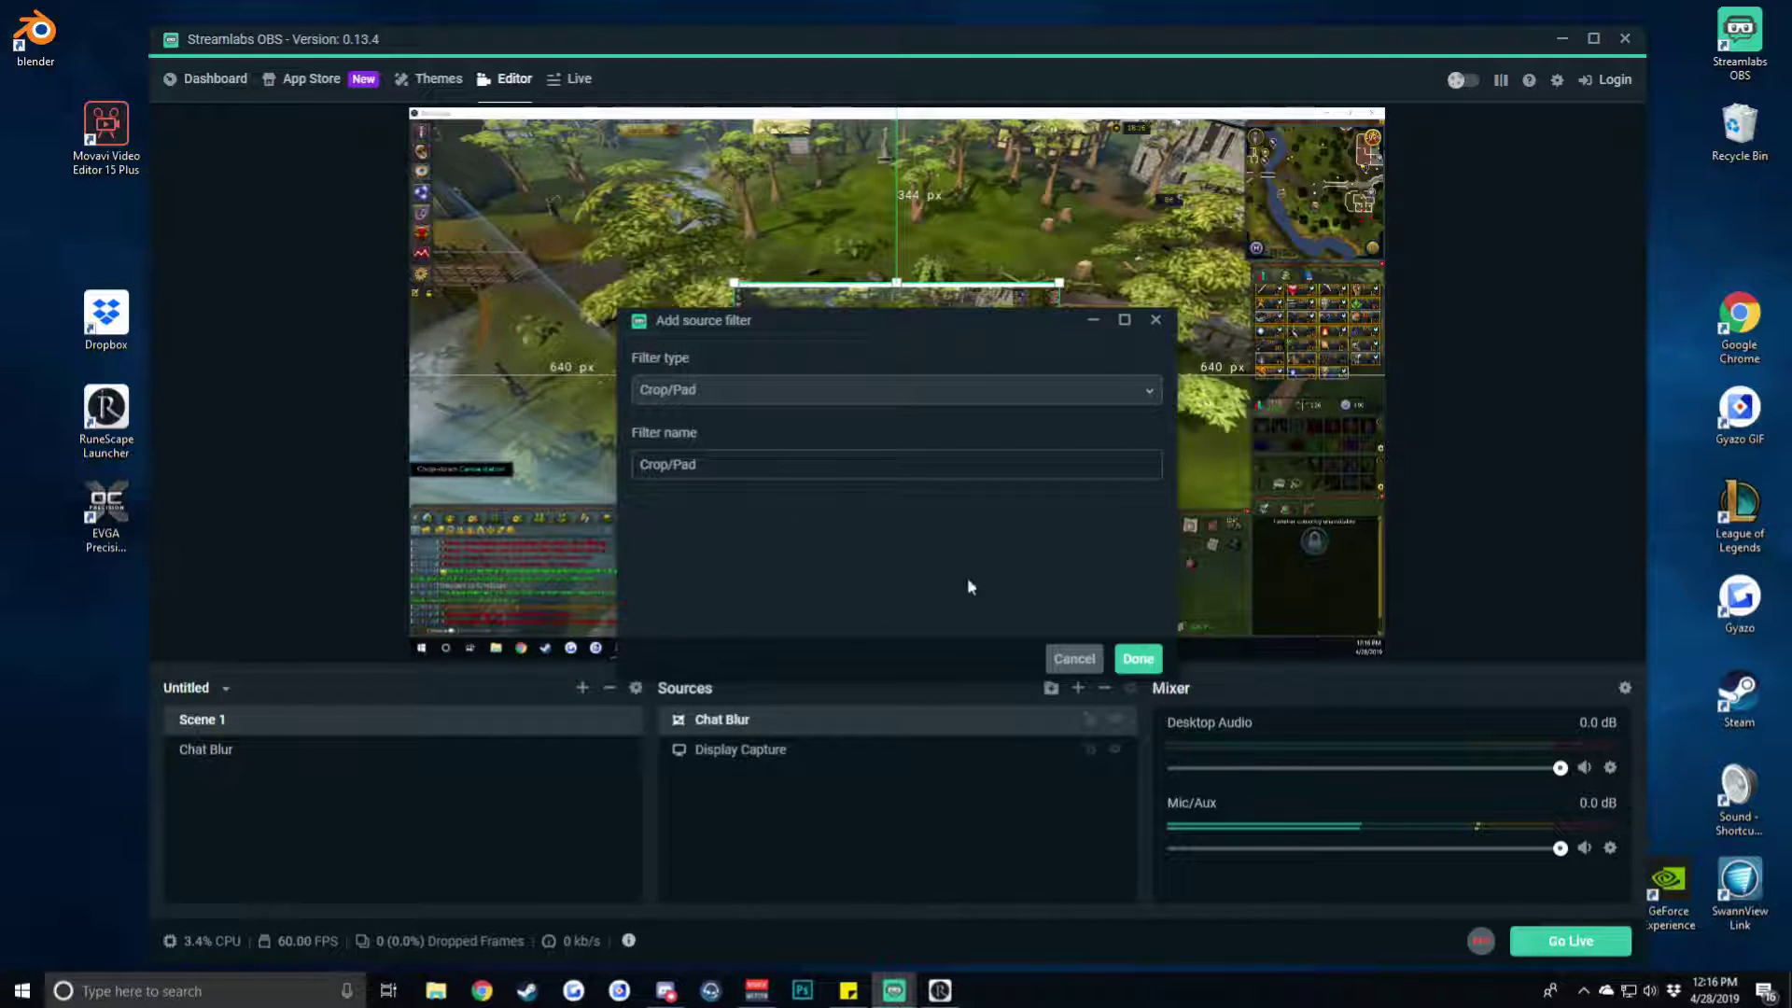
{"action": "left_click", "coordinate": [1138, 660]}
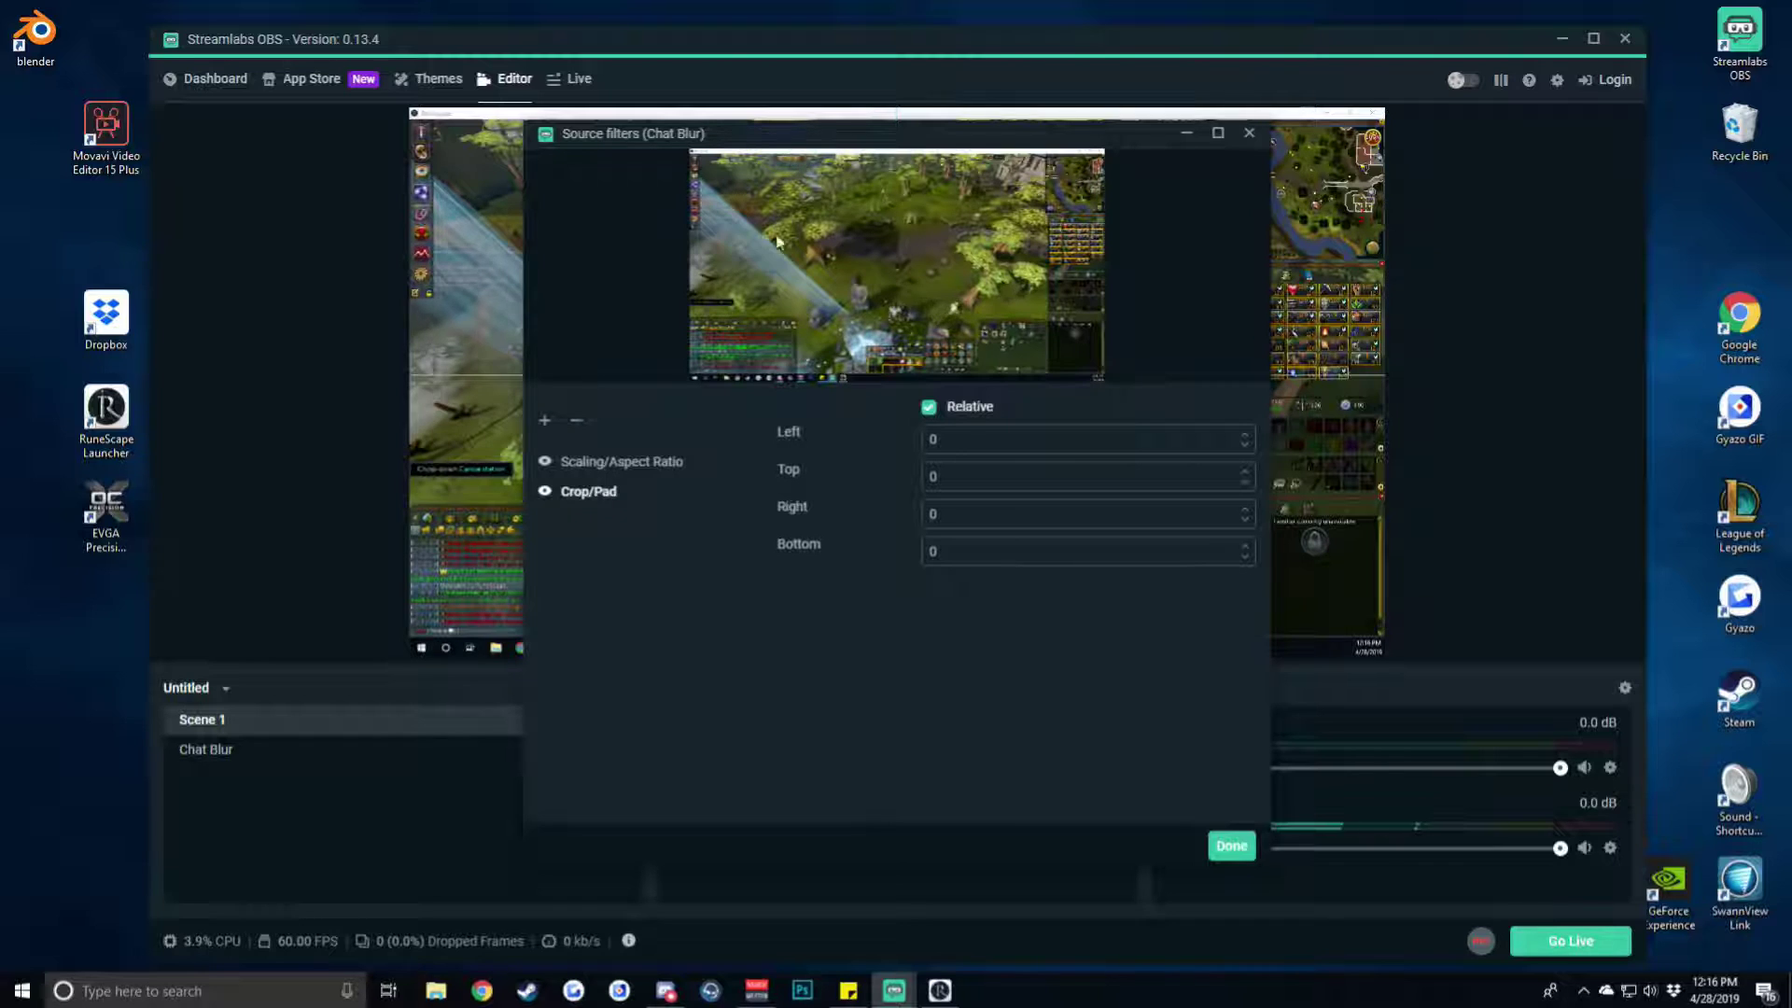
Set the Crop/Pad values to Right 480, Top 281 and Bottom 13
{"action": "double_click", "coordinate": [952, 512]}
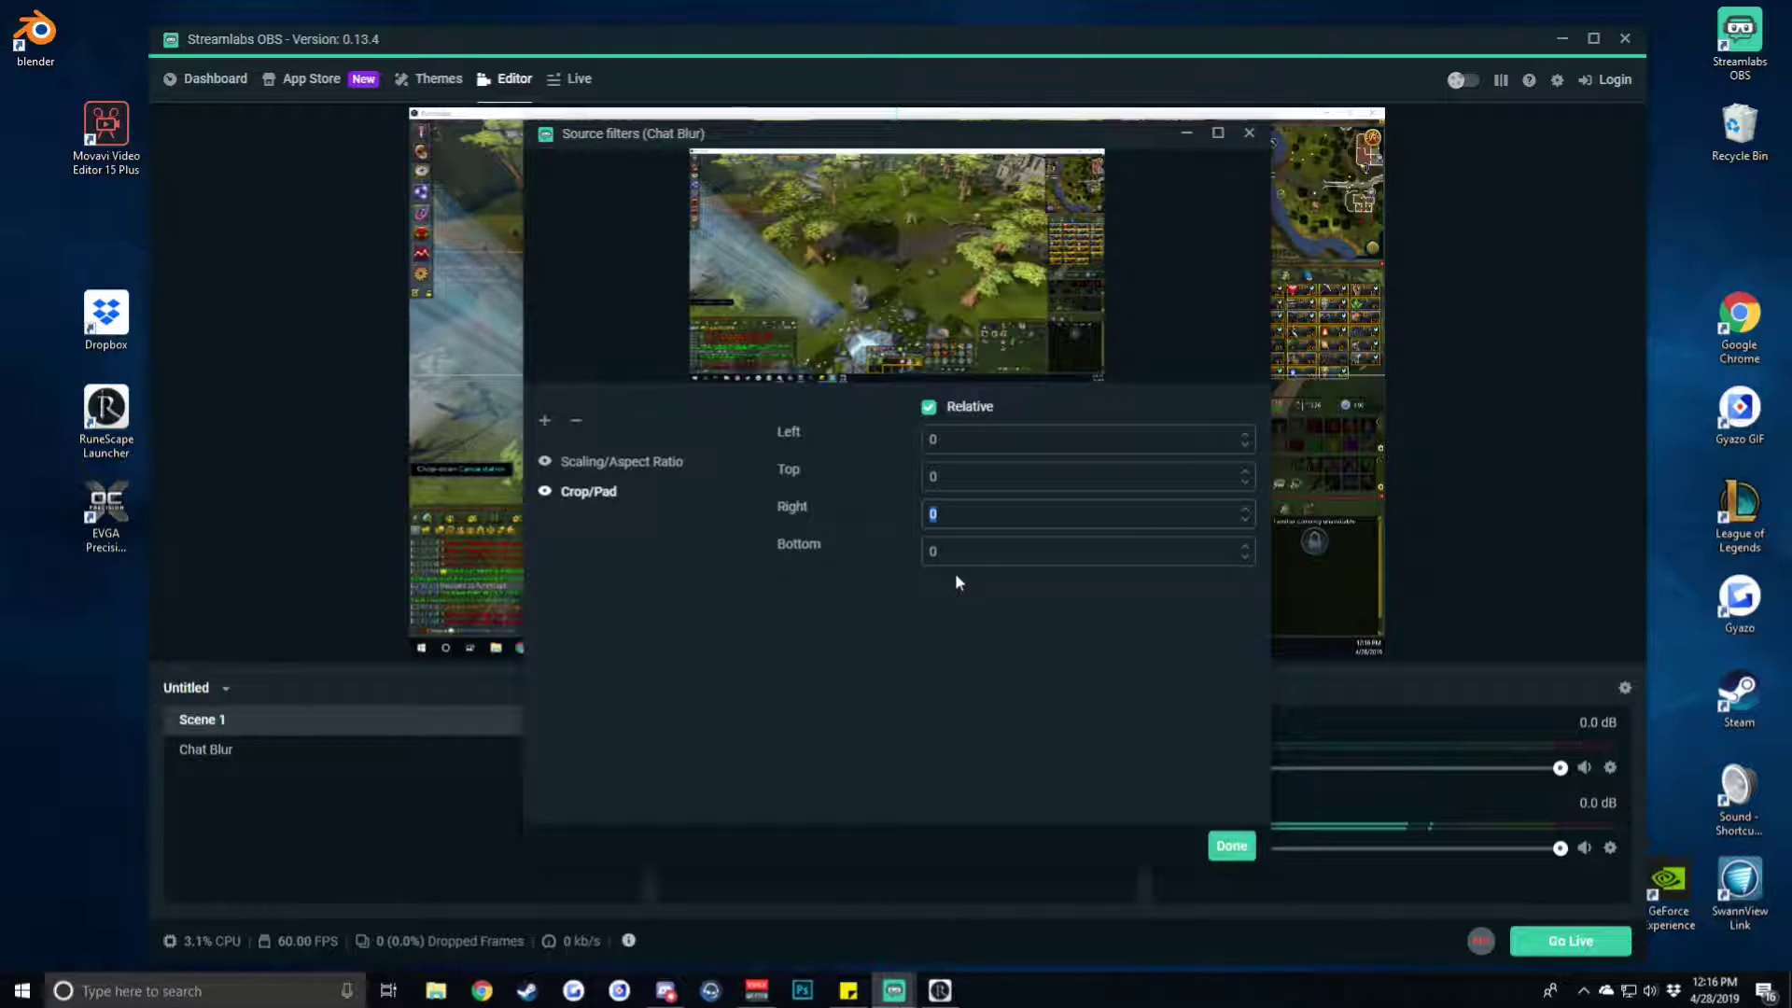
{"action": "type", "text": "450"}
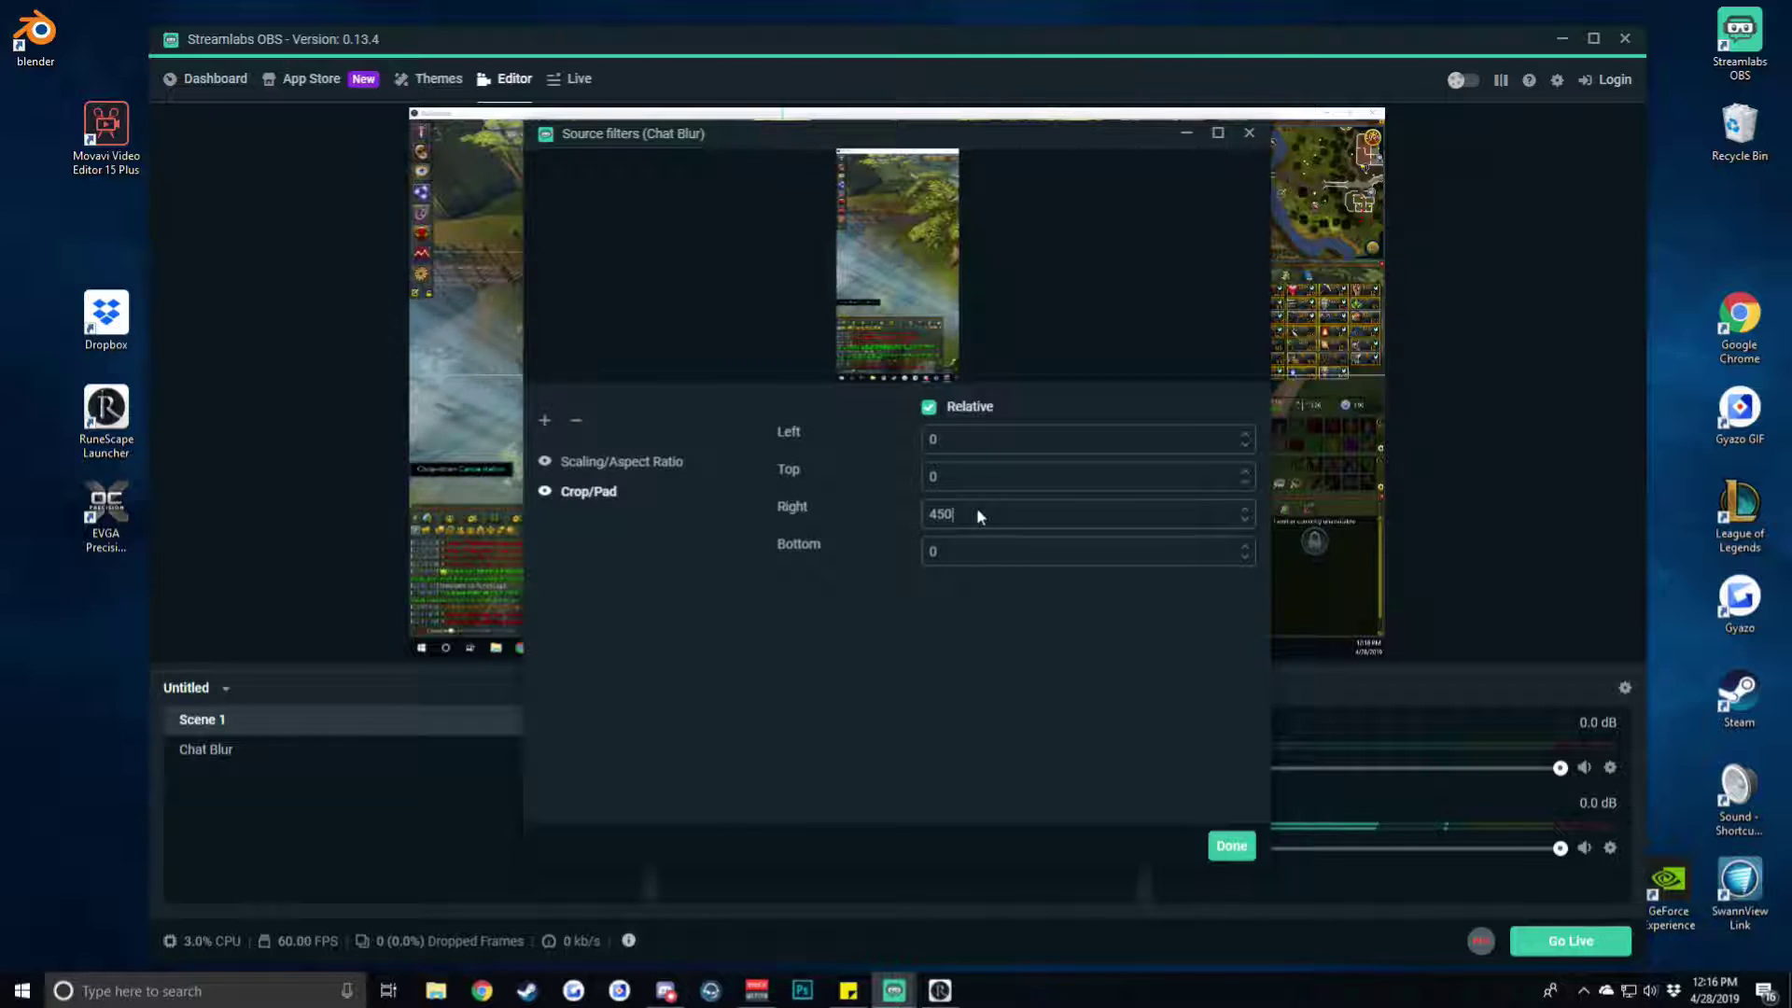
{"action": "scroll", "coordinate": [980, 513], "scroll_direction": "up", "scroll_amount": 18}
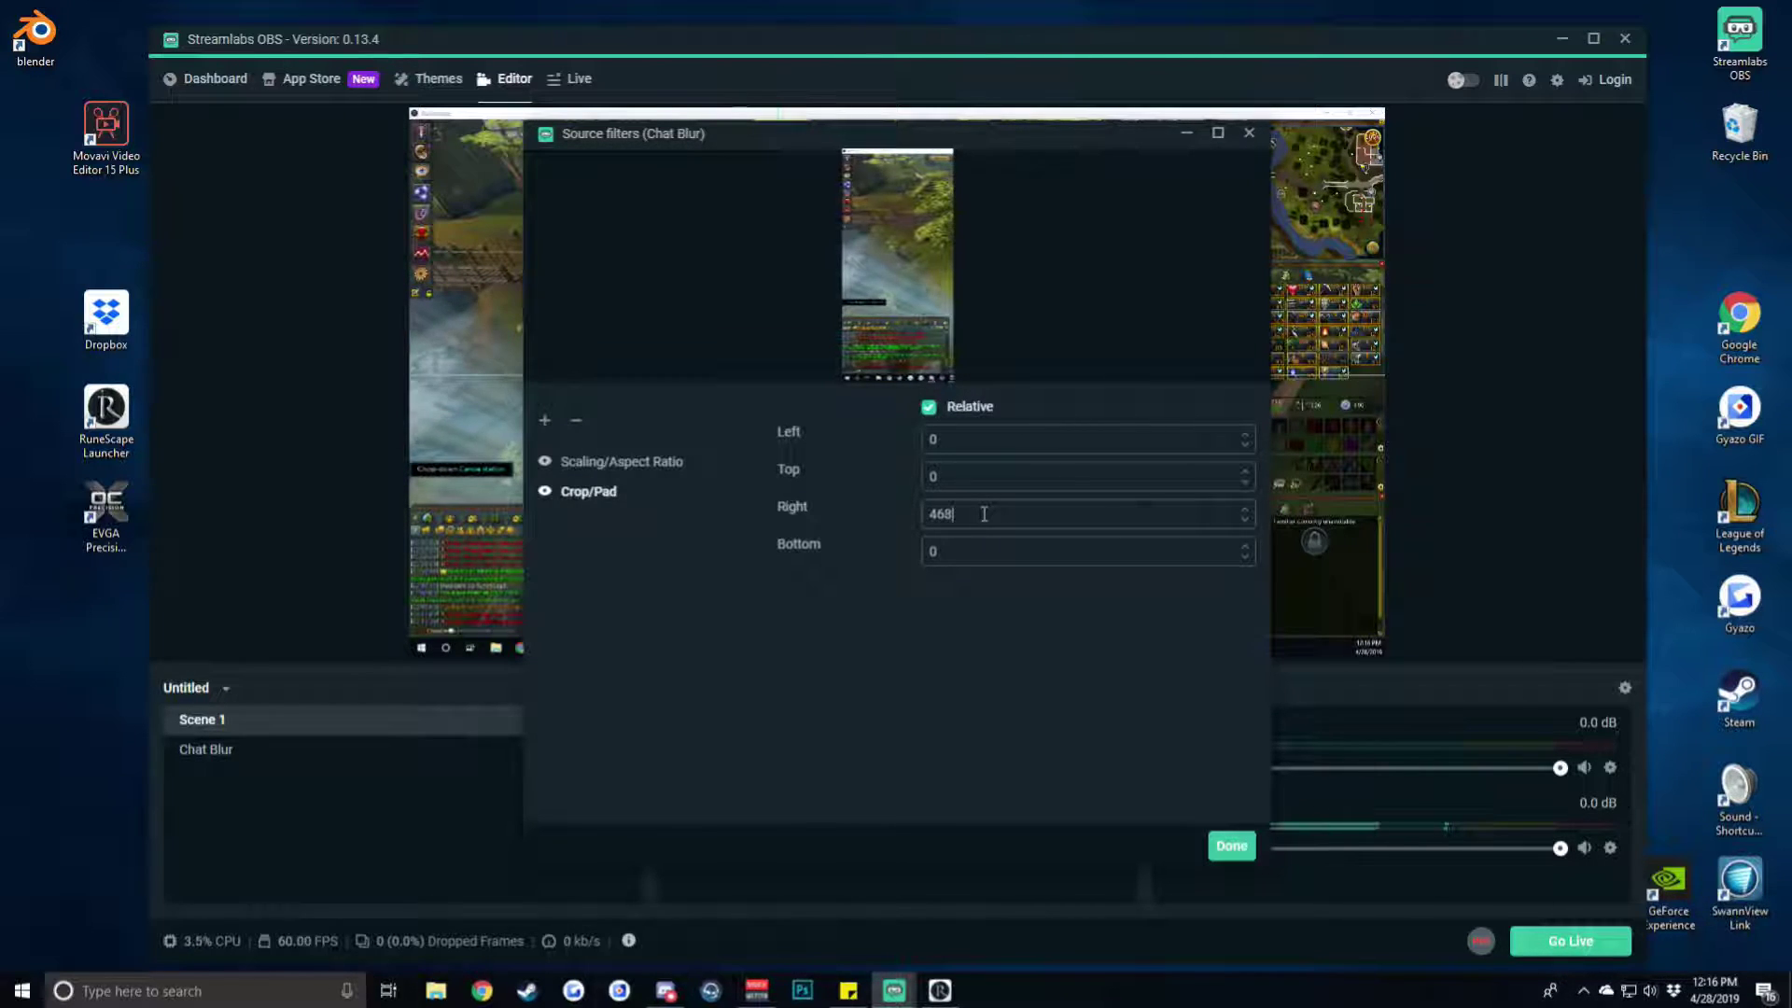
{"action": "scroll", "coordinate": [984, 514], "scroll_direction": "up", "scroll_amount": 7}
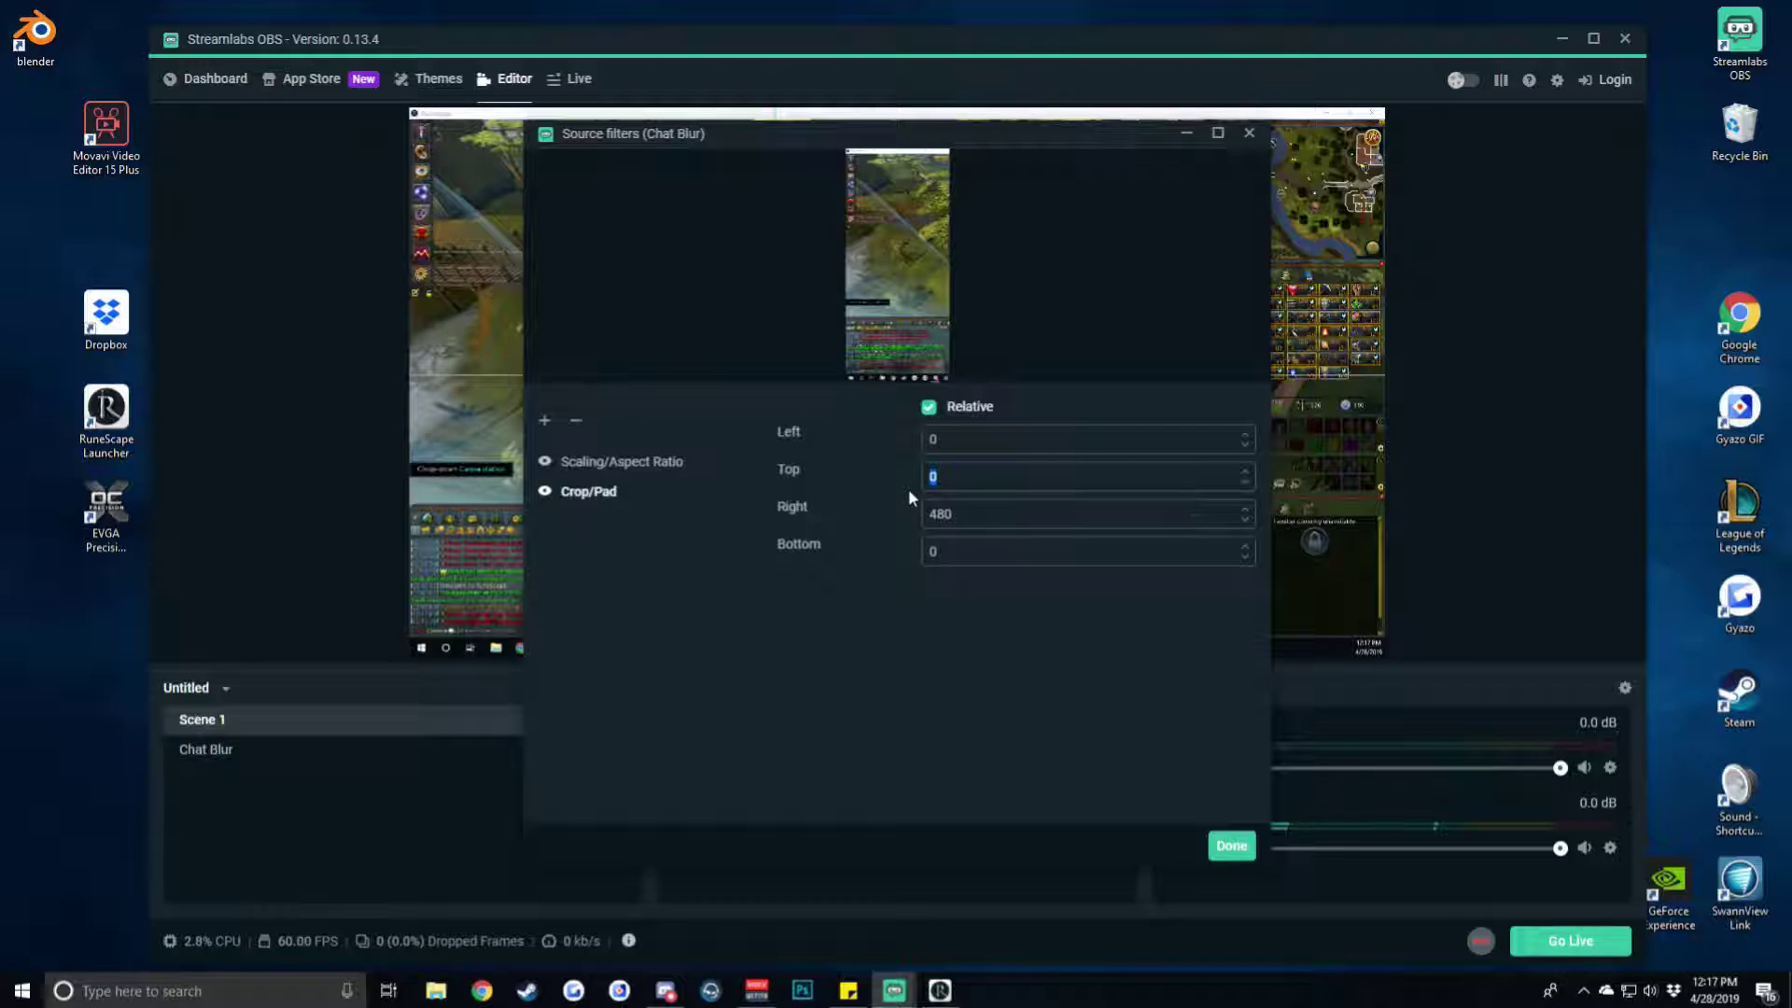
{"action": "type", "text": "250"}
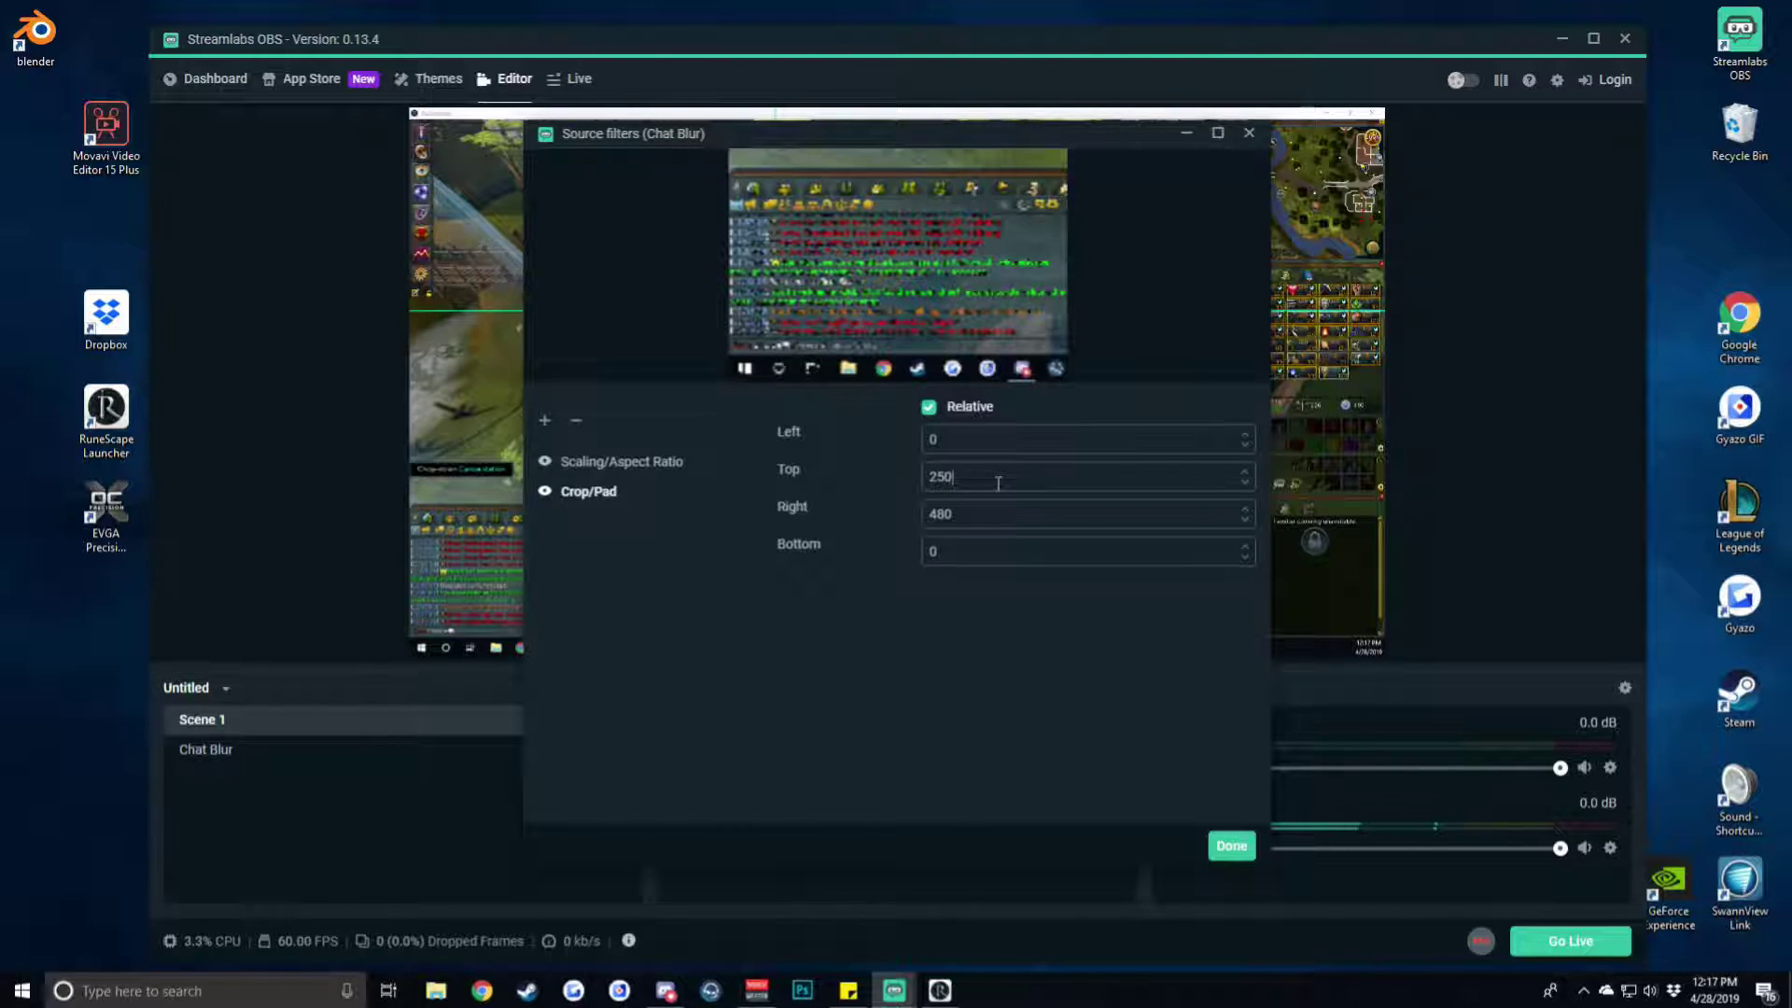
{"action": "scroll", "coordinate": [996, 483], "scroll_direction": "up", "scroll_amount": 20}
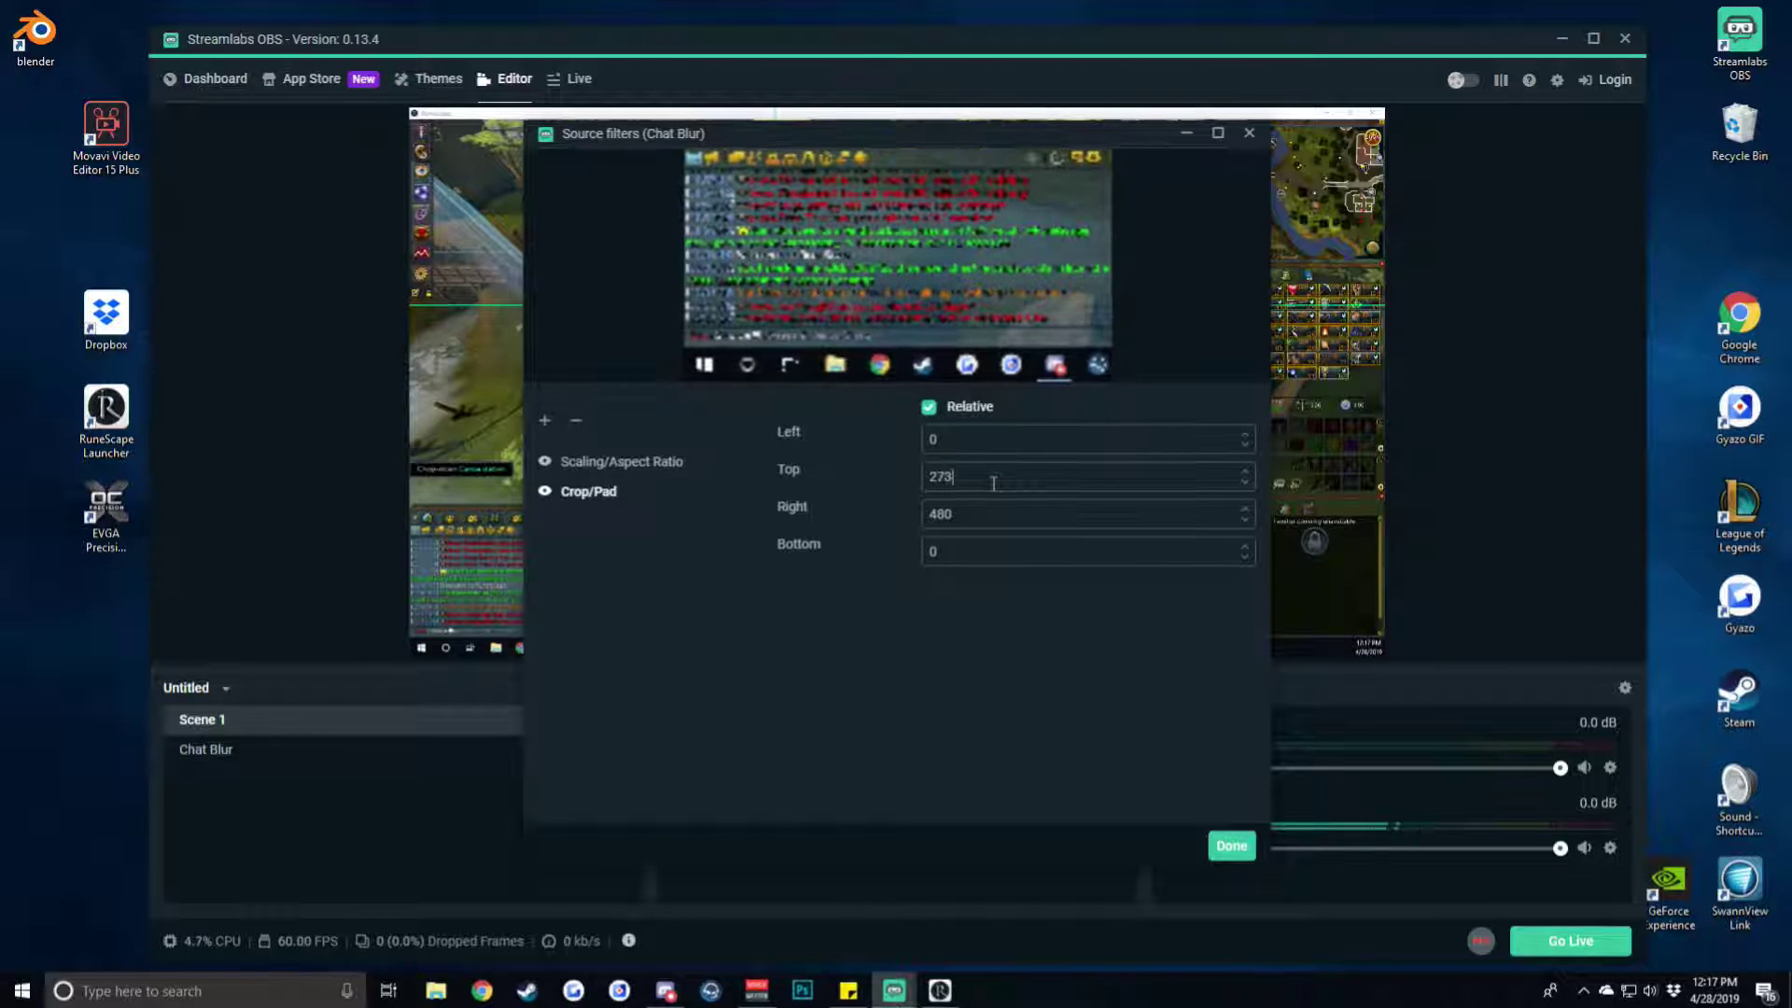
{"action": "scroll", "coordinate": [993, 483], "scroll_direction": "up", "scroll_amount": 8}
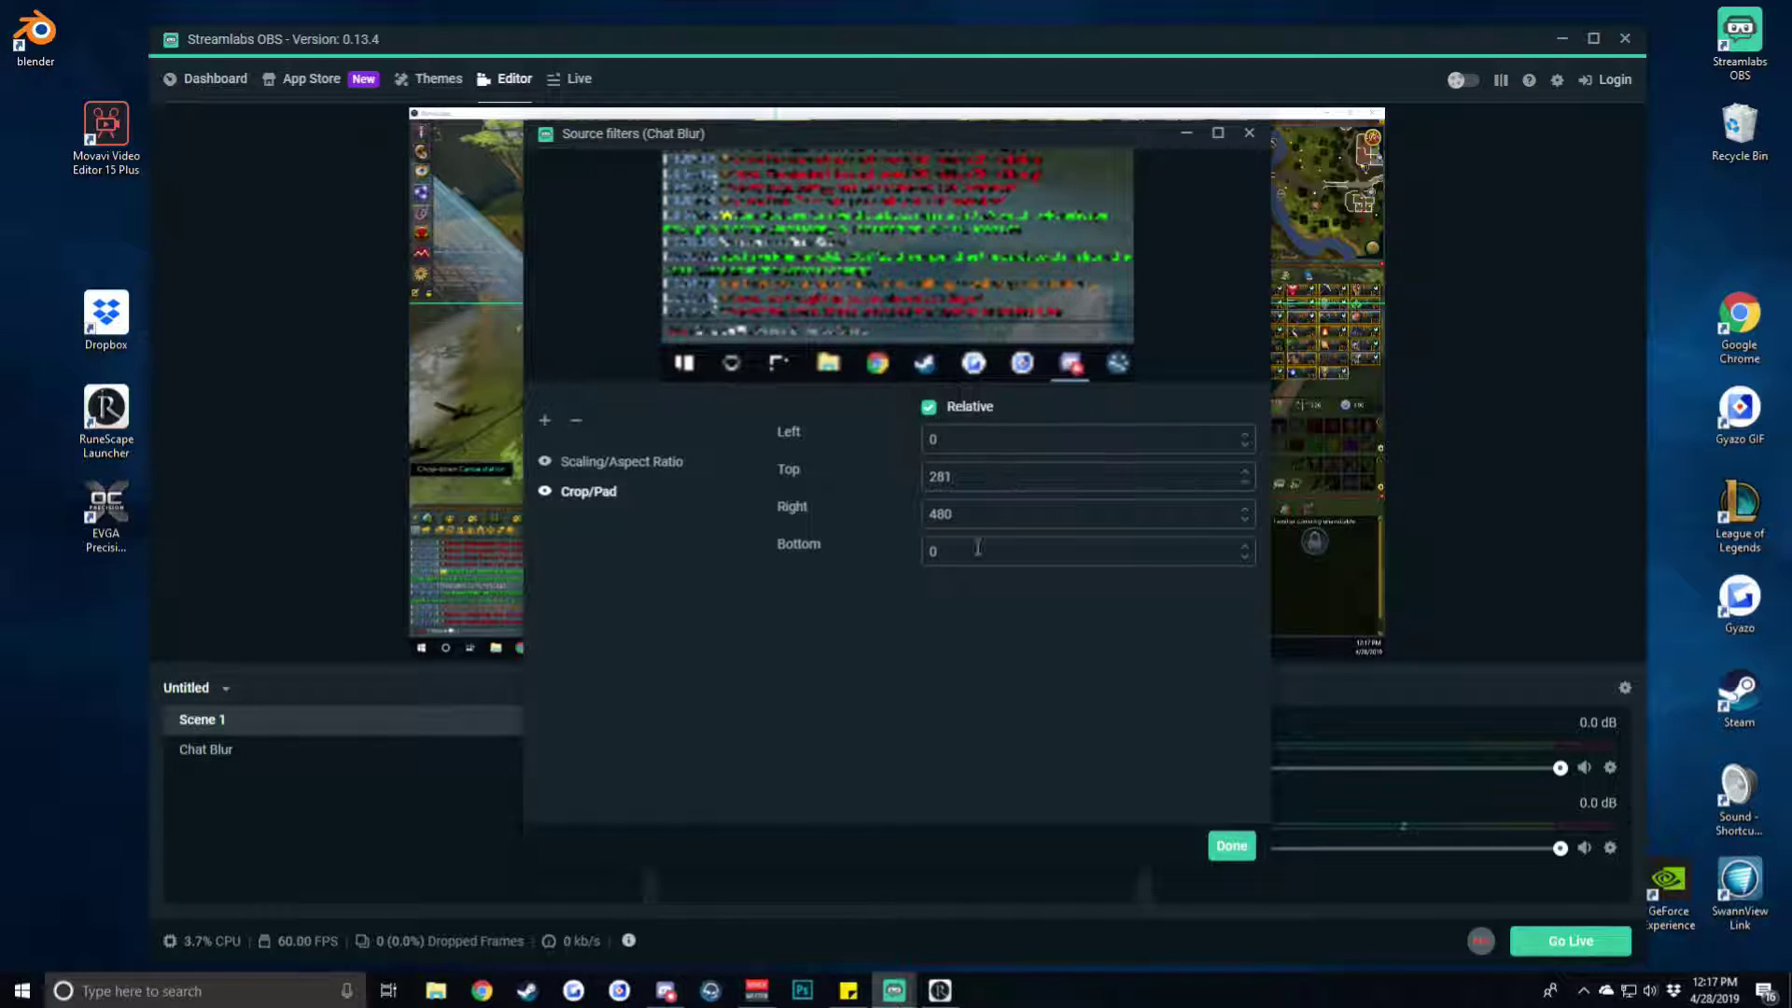
{"action": "left_click", "coordinate": [967, 550]}
{"action": "scroll", "coordinate": [965, 551], "scroll_direction": "up", "scroll_amount": 13}
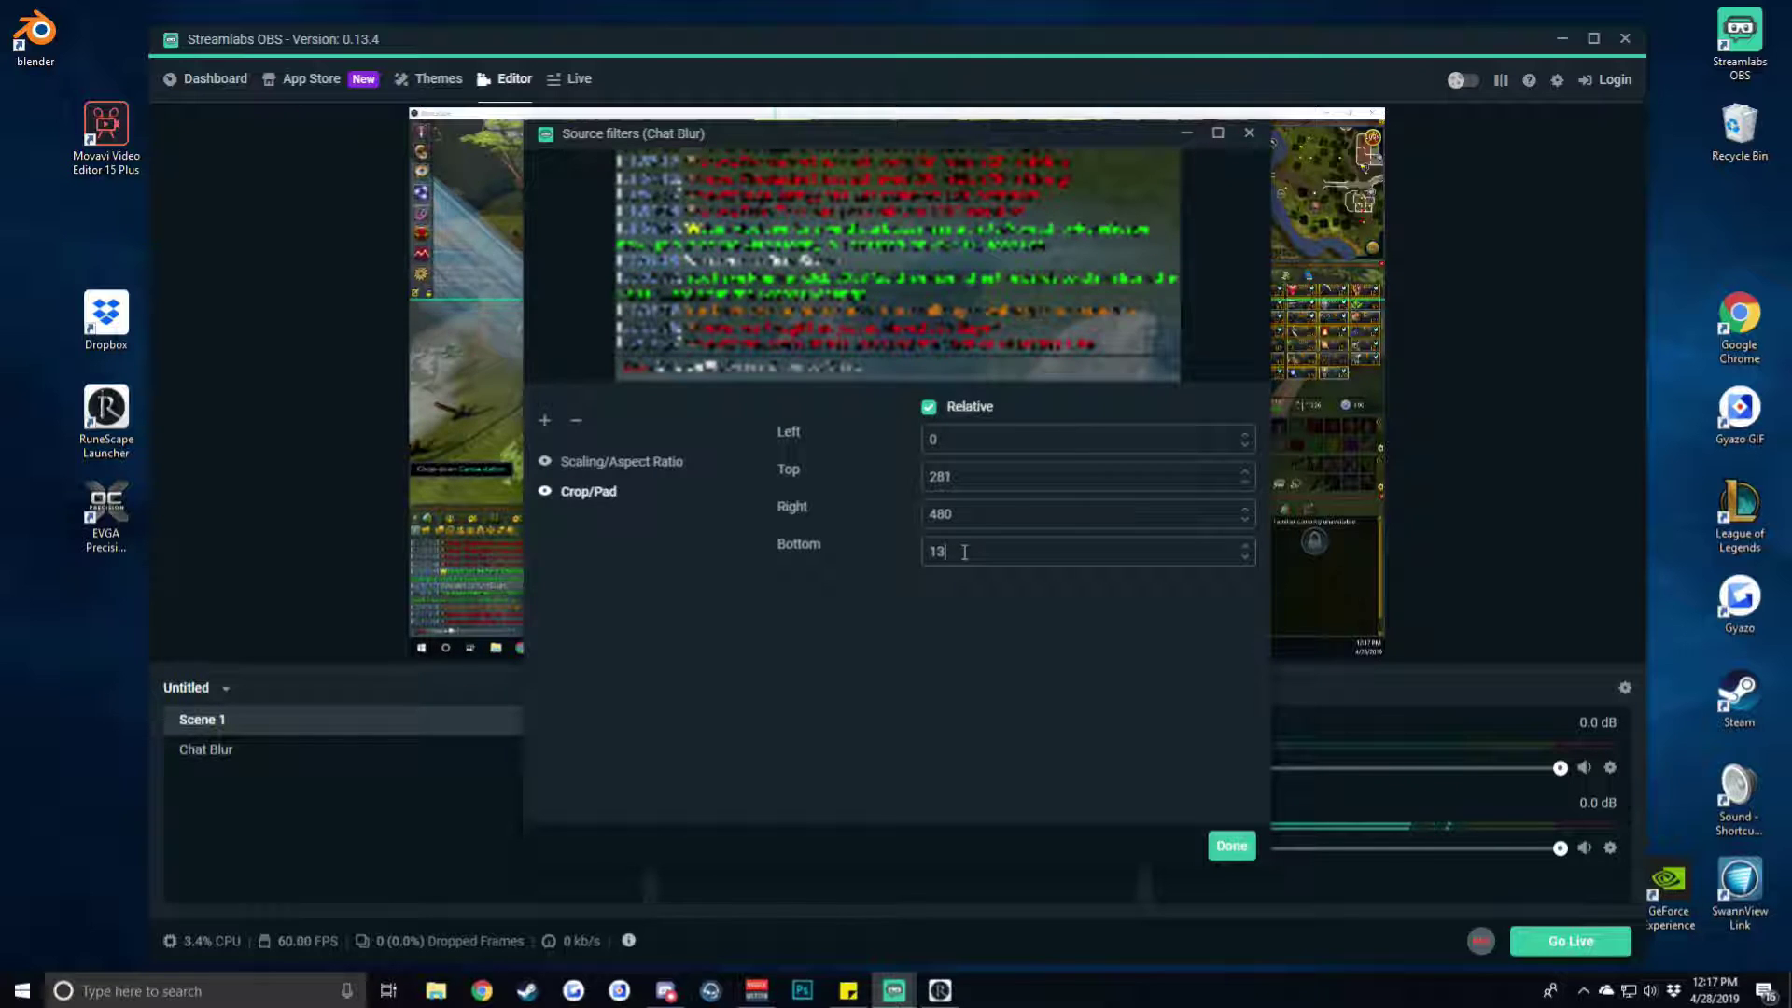
Resize and drag the cropped Chat Blur box so it covers the game chat at bottom-left
{"action": "left_click", "coordinate": [1231, 849]}
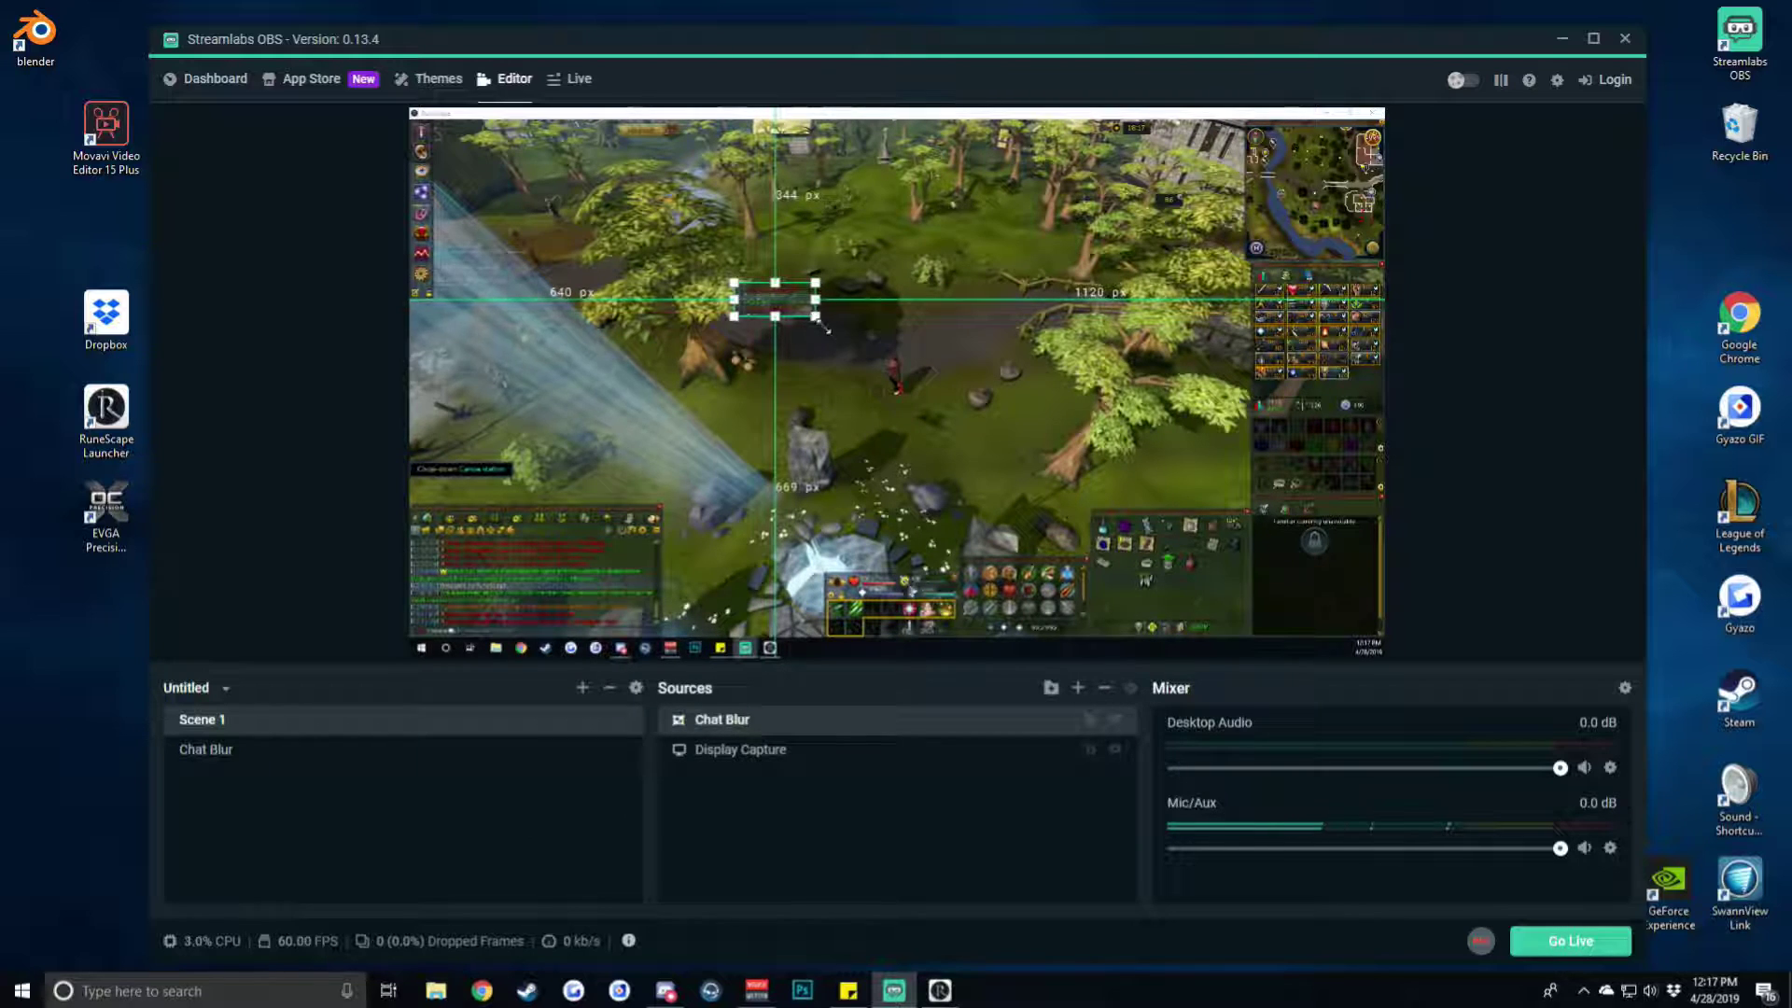
{"action": "left_click_drag", "start_coordinate": [822, 325], "coordinate": [1123, 443]}
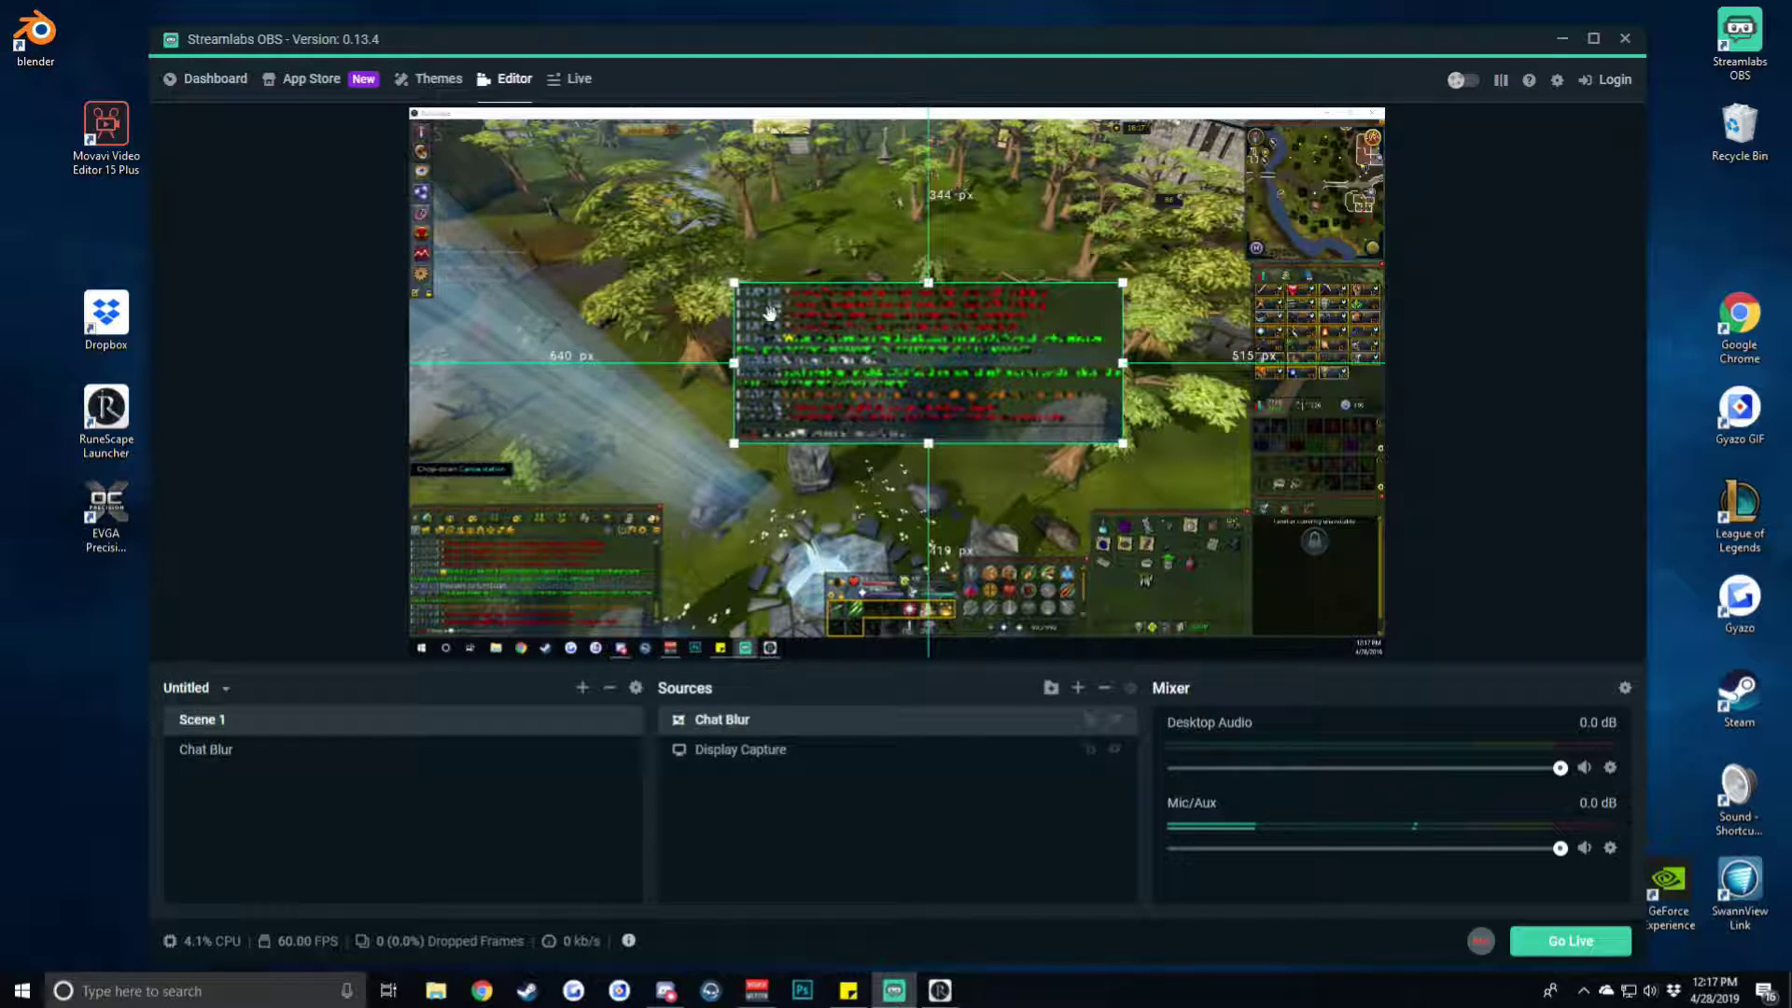
{"action": "left_click_drag", "start_coordinate": [739, 284], "coordinate": [842, 329]}
{"action": "left_click_drag", "start_coordinate": [1017, 401], "coordinate": [586, 592]}
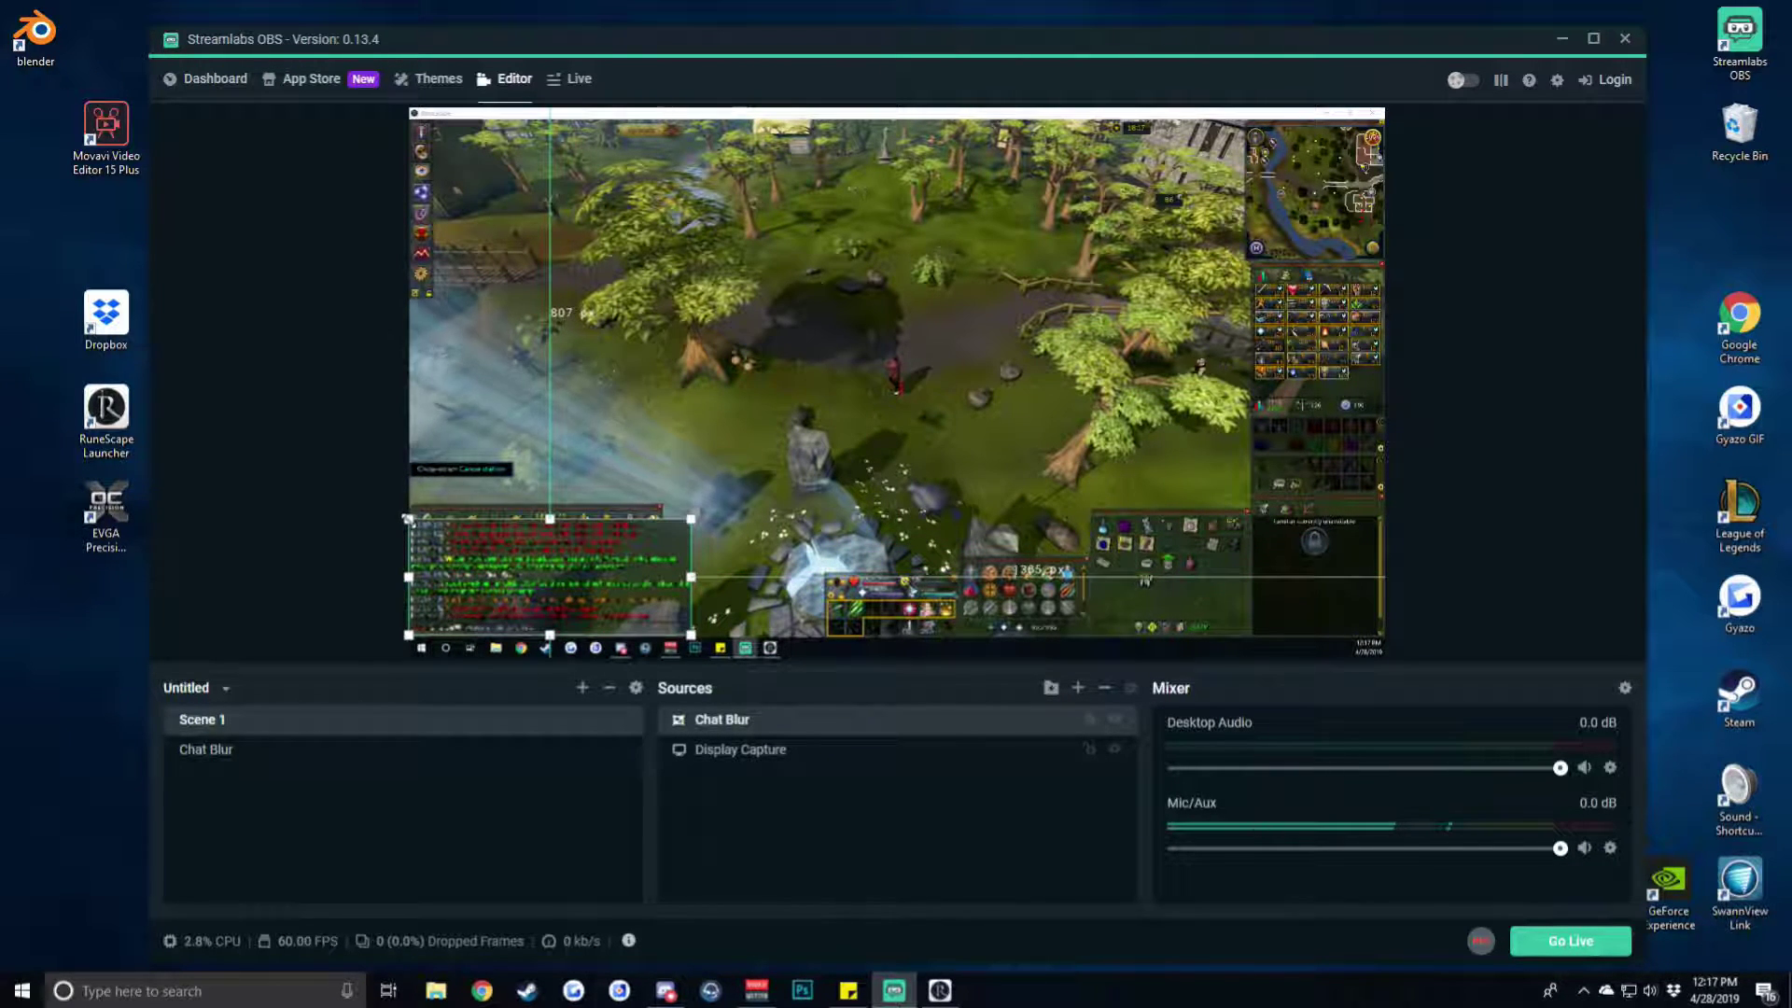
{"action": "left_click_drag", "start_coordinate": [408, 519], "coordinate": [457, 539]}
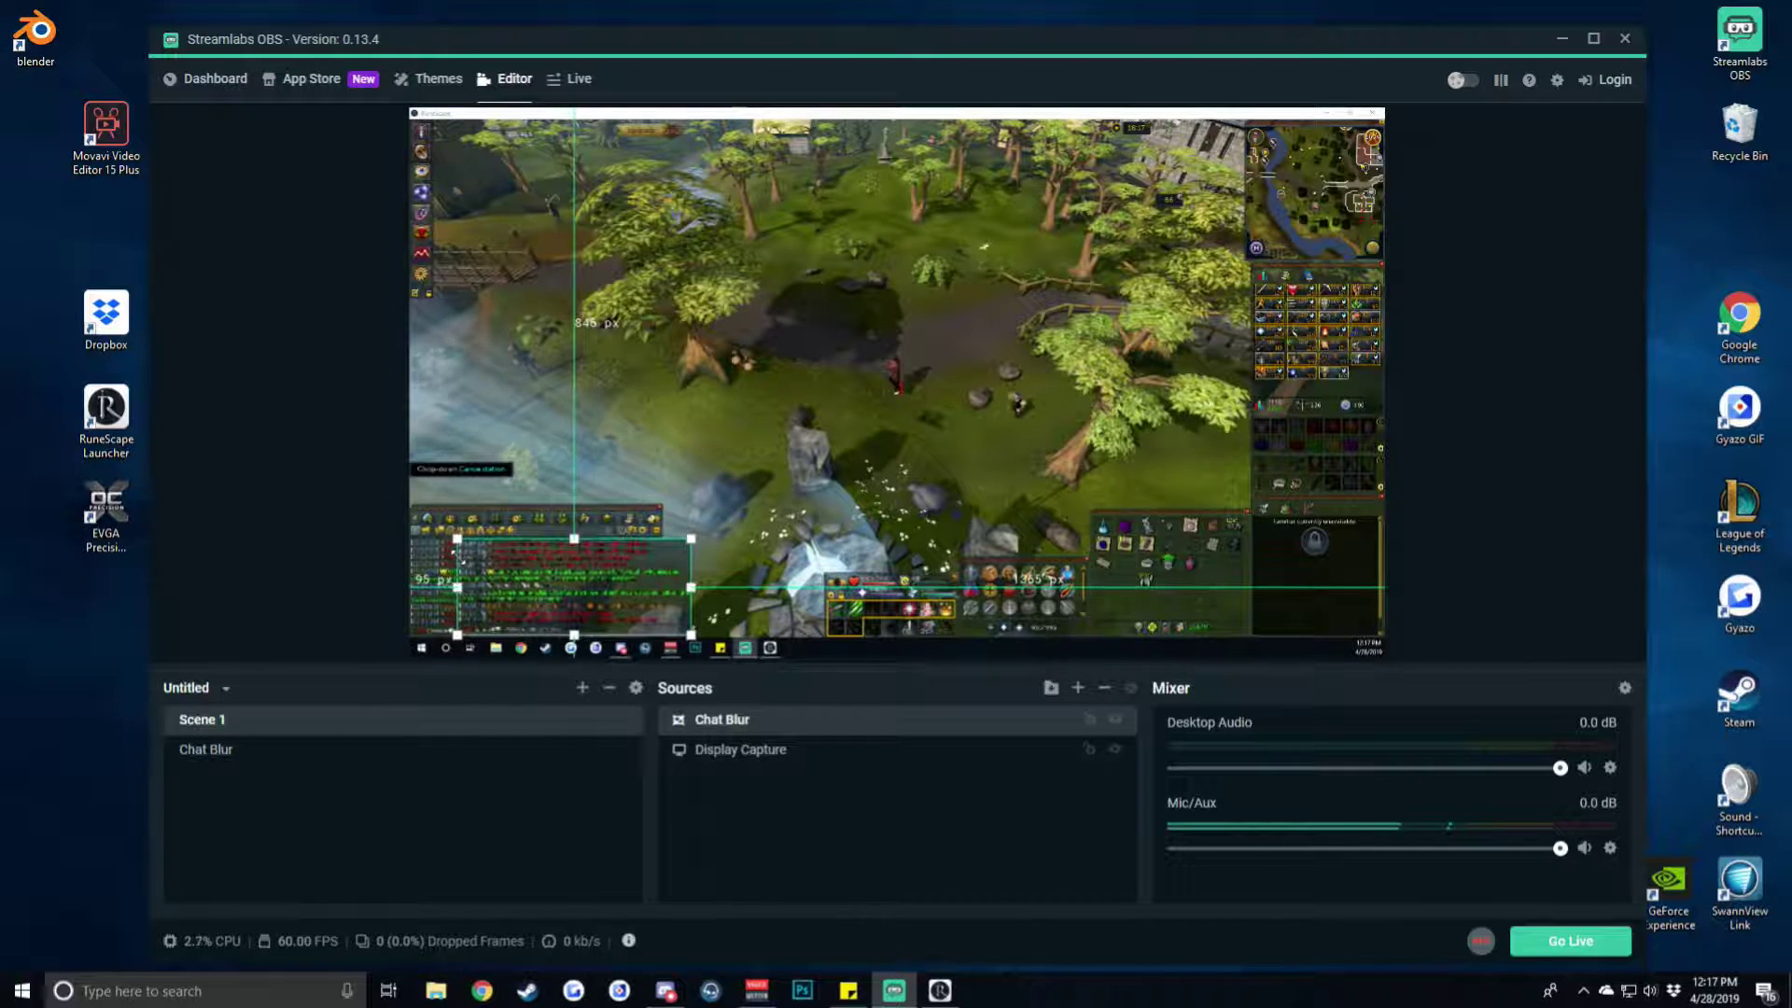
{"action": "left_click_drag", "start_coordinate": [530, 588], "coordinate": [481, 587]}
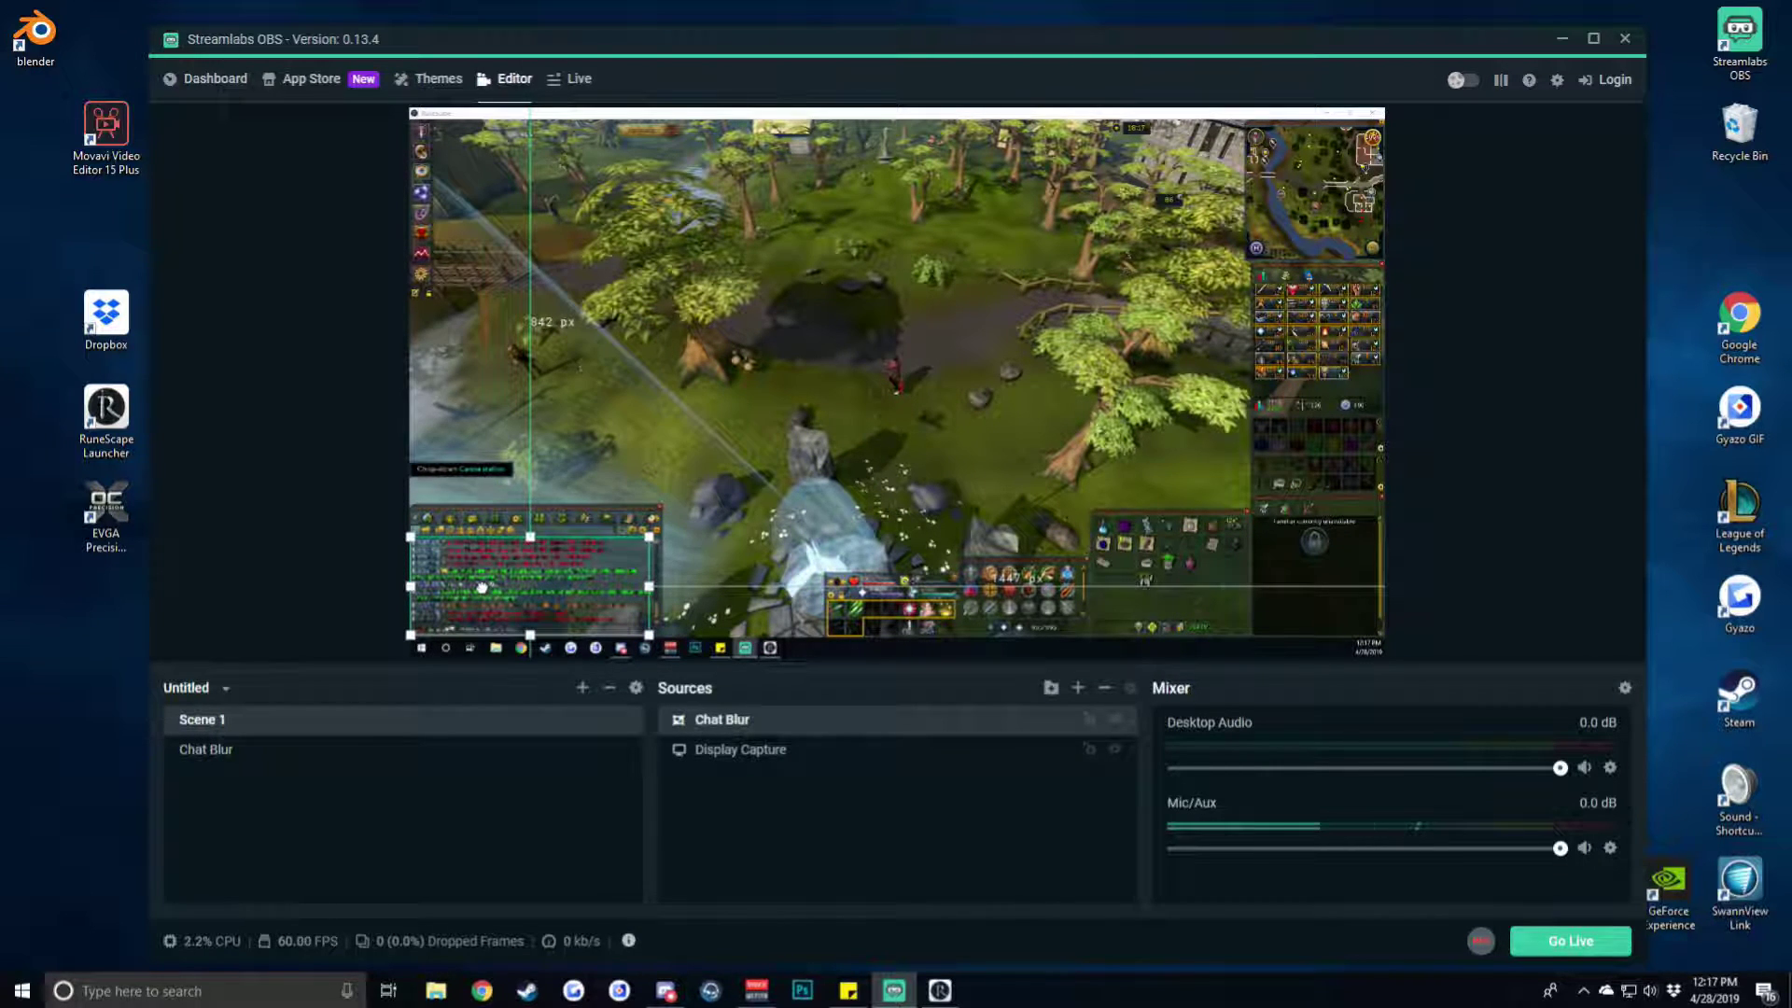
{"action": "left_click", "coordinate": [518, 596]}
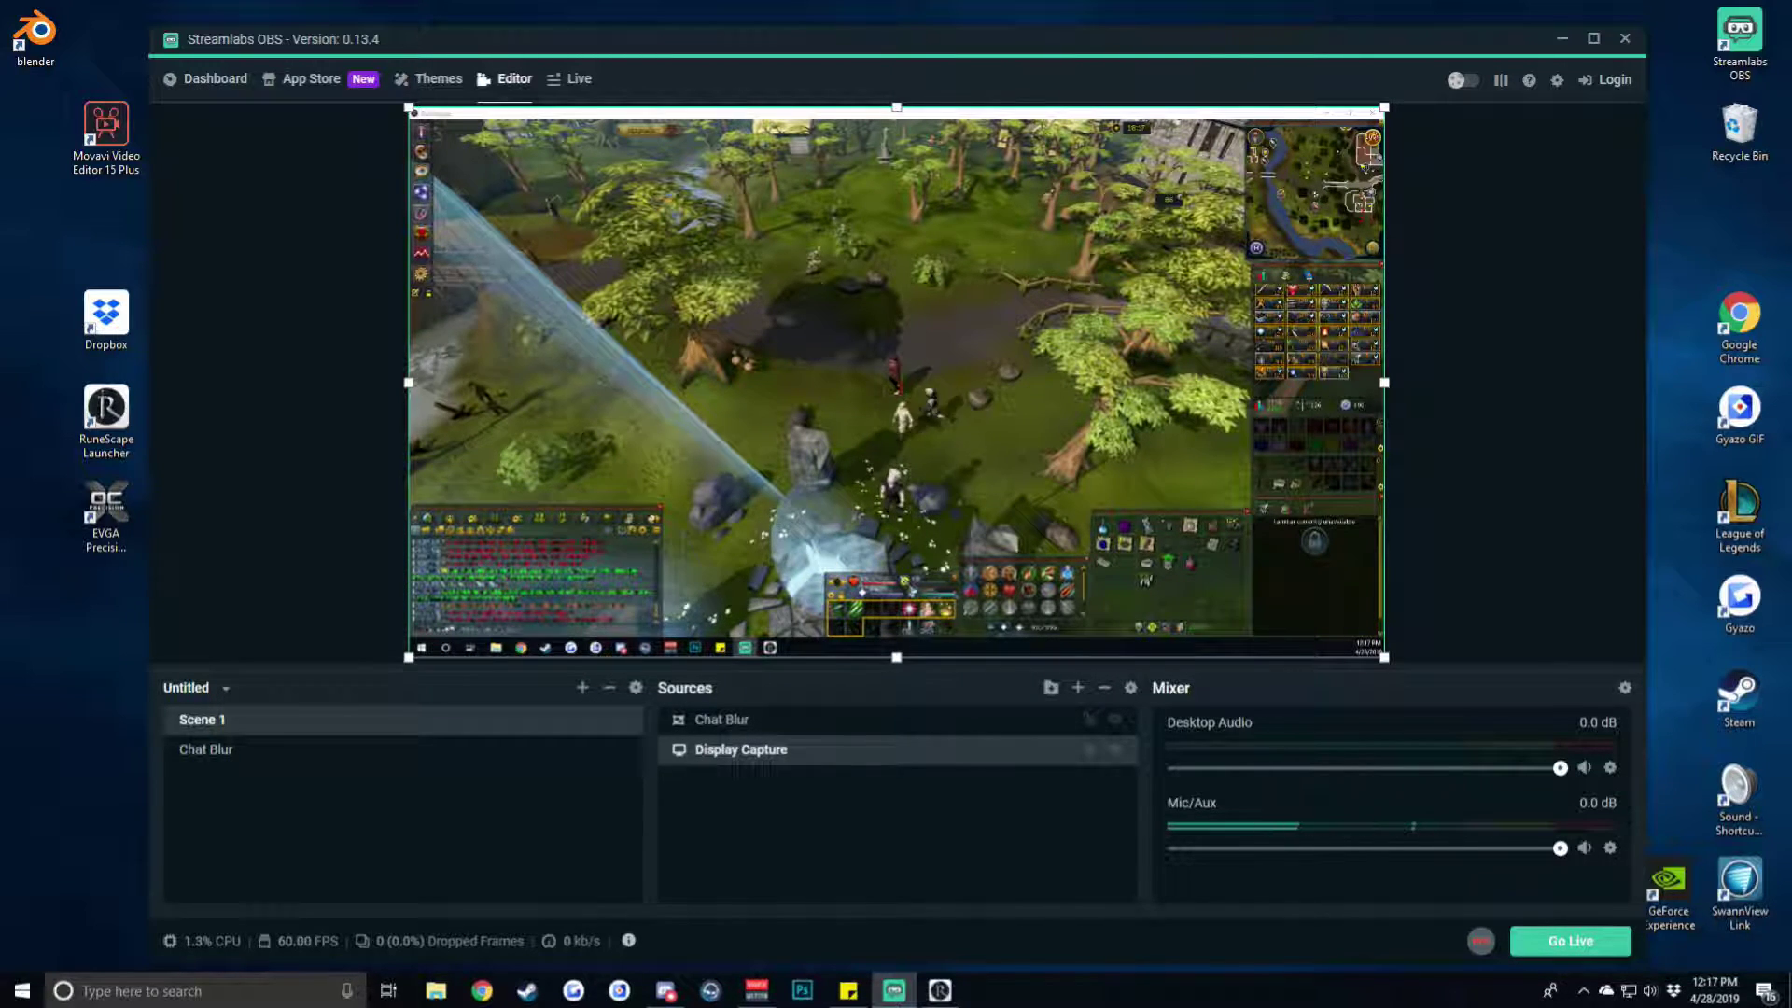
Open a Scene 1 projector, minimize the editor, and maximize the projector window
{"action": "left_click_drag", "start_coordinate": [1233, 52], "coordinate": [1272, 47]}
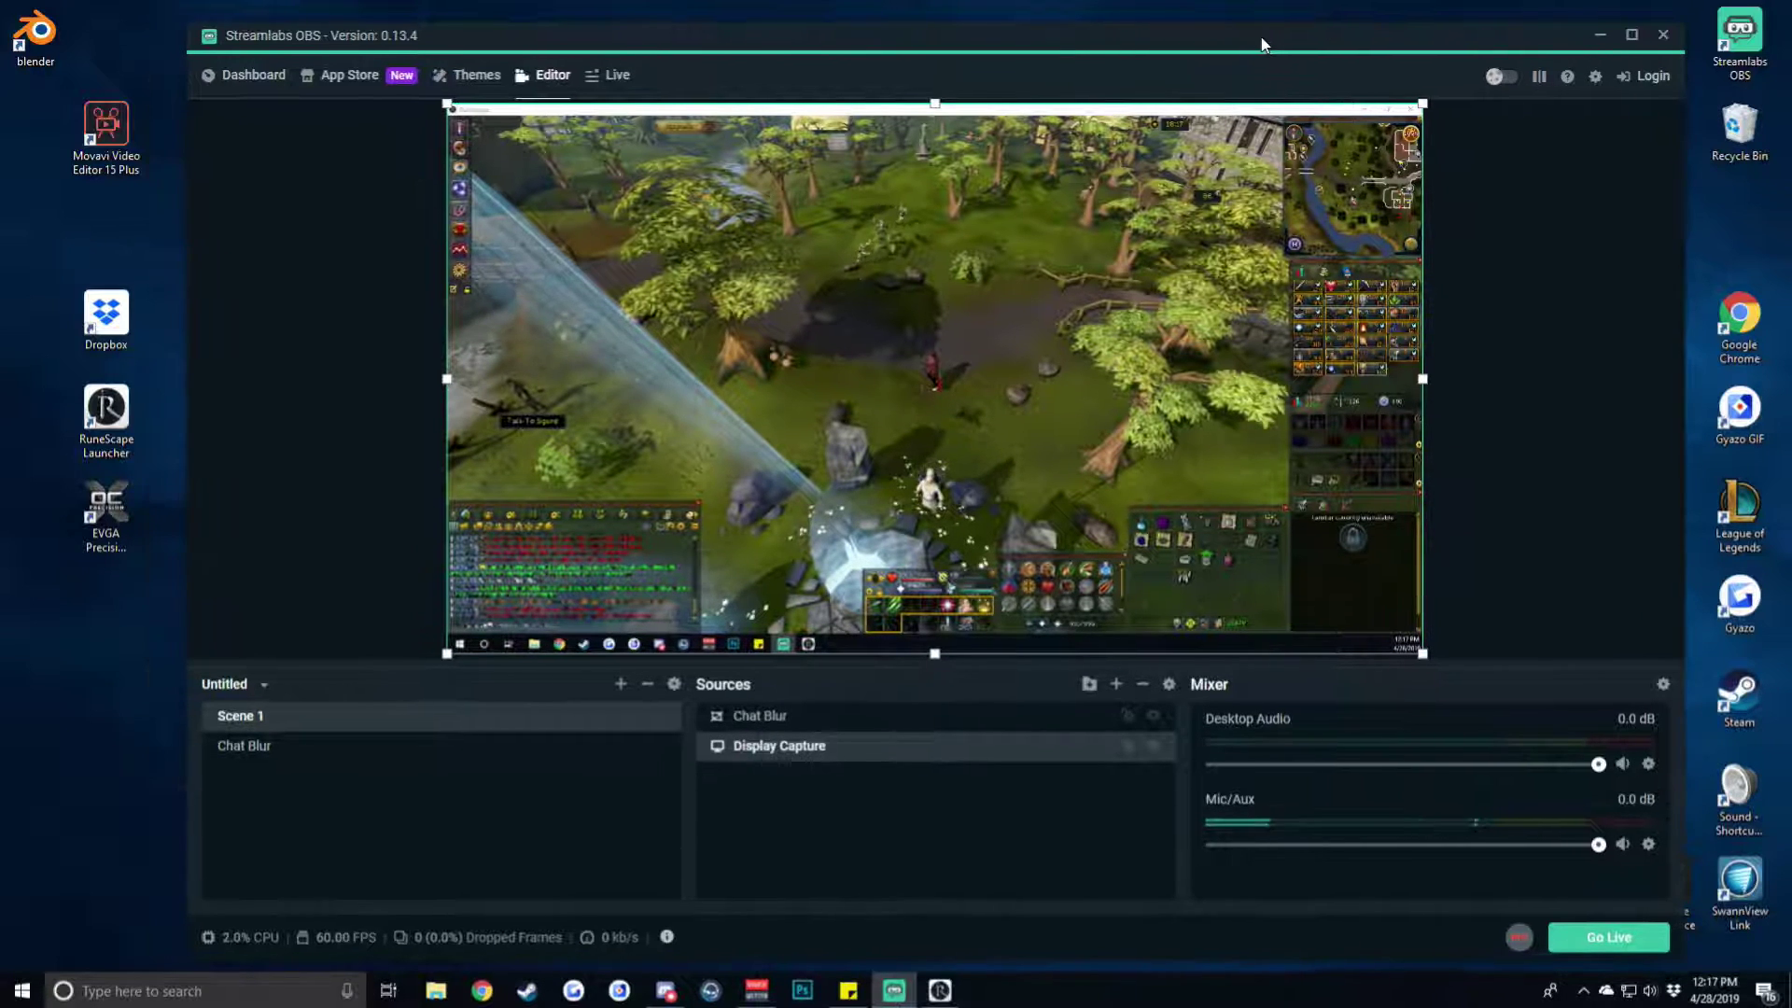
{"action": "right_click", "coordinate": [472, 720]}
{"action": "left_click", "coordinate": [568, 822]}
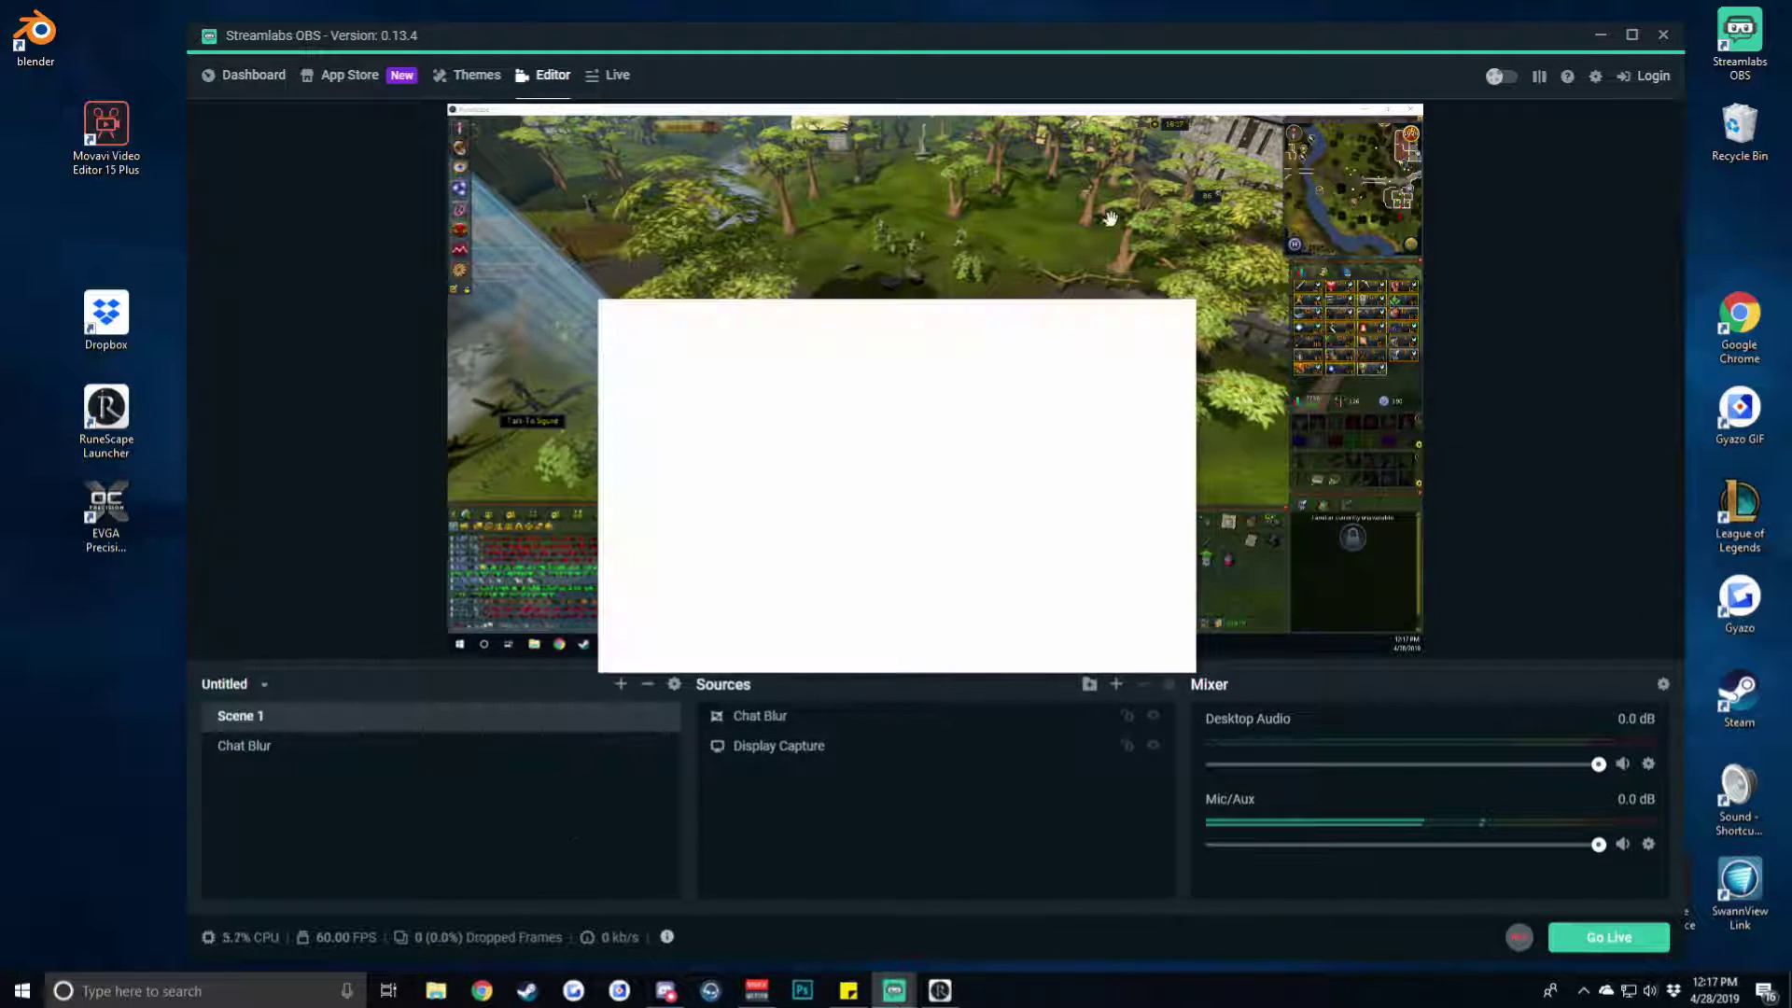
{"action": "left_click", "coordinate": [1600, 34]}
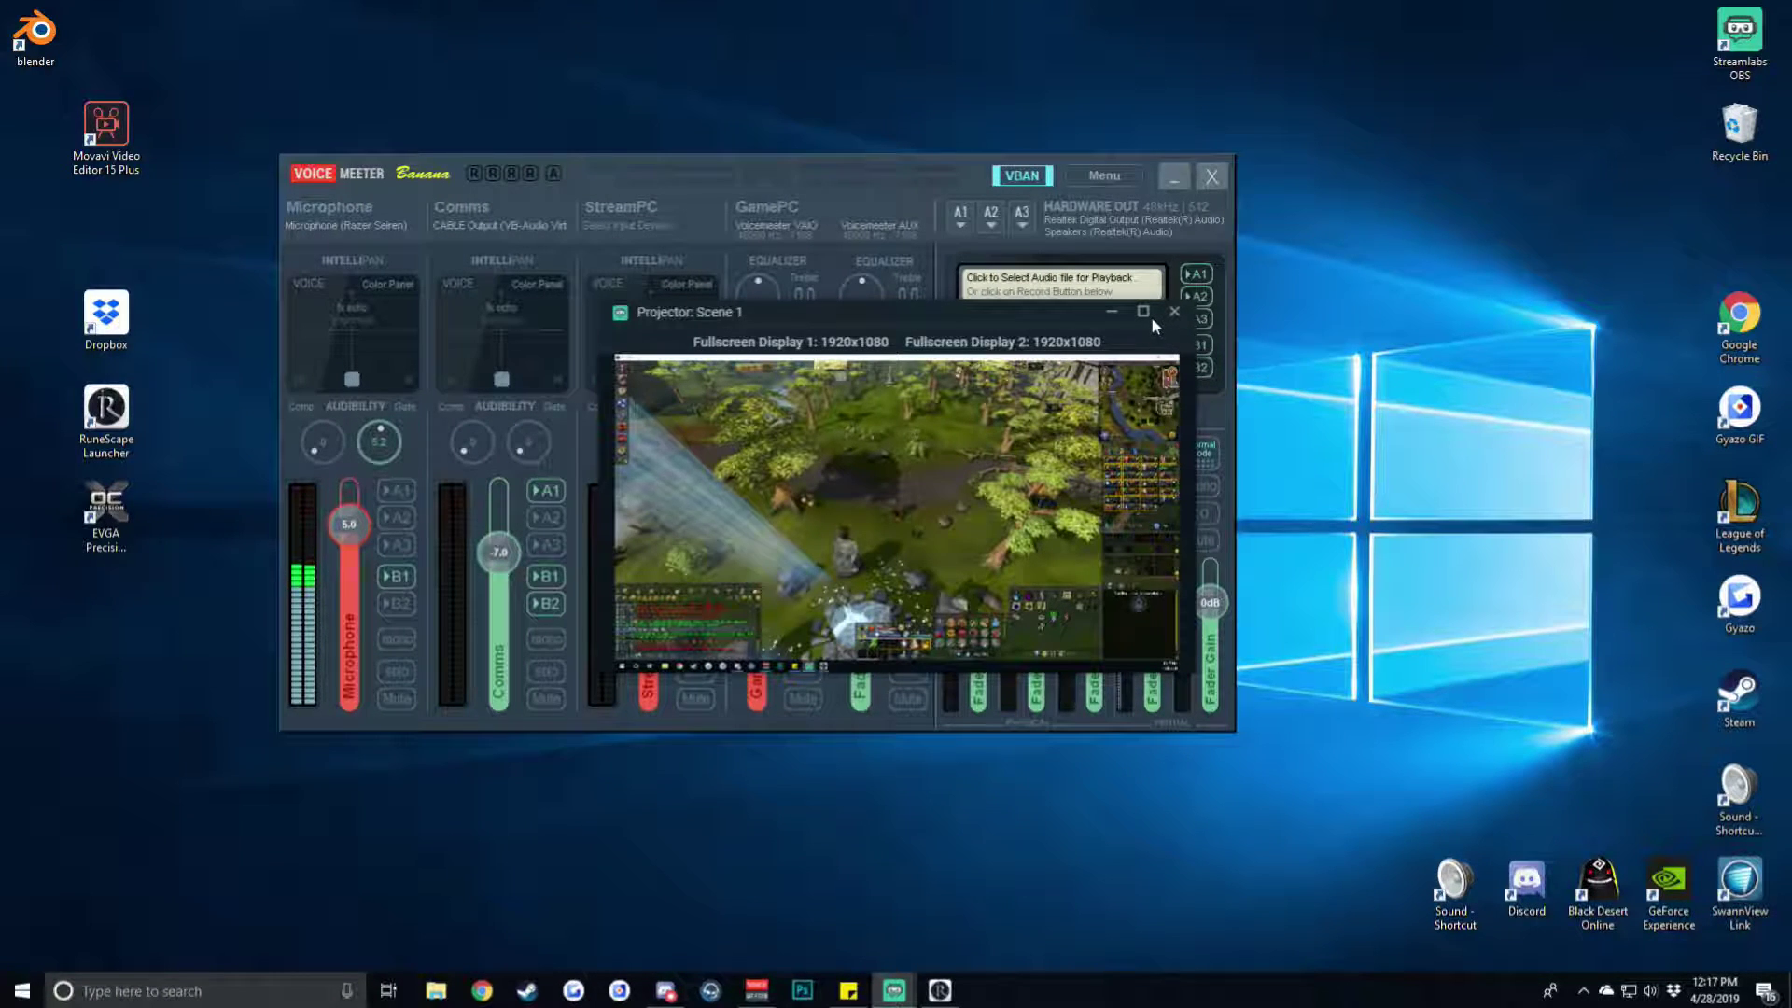
{"action": "left_click", "coordinate": [1144, 313]}
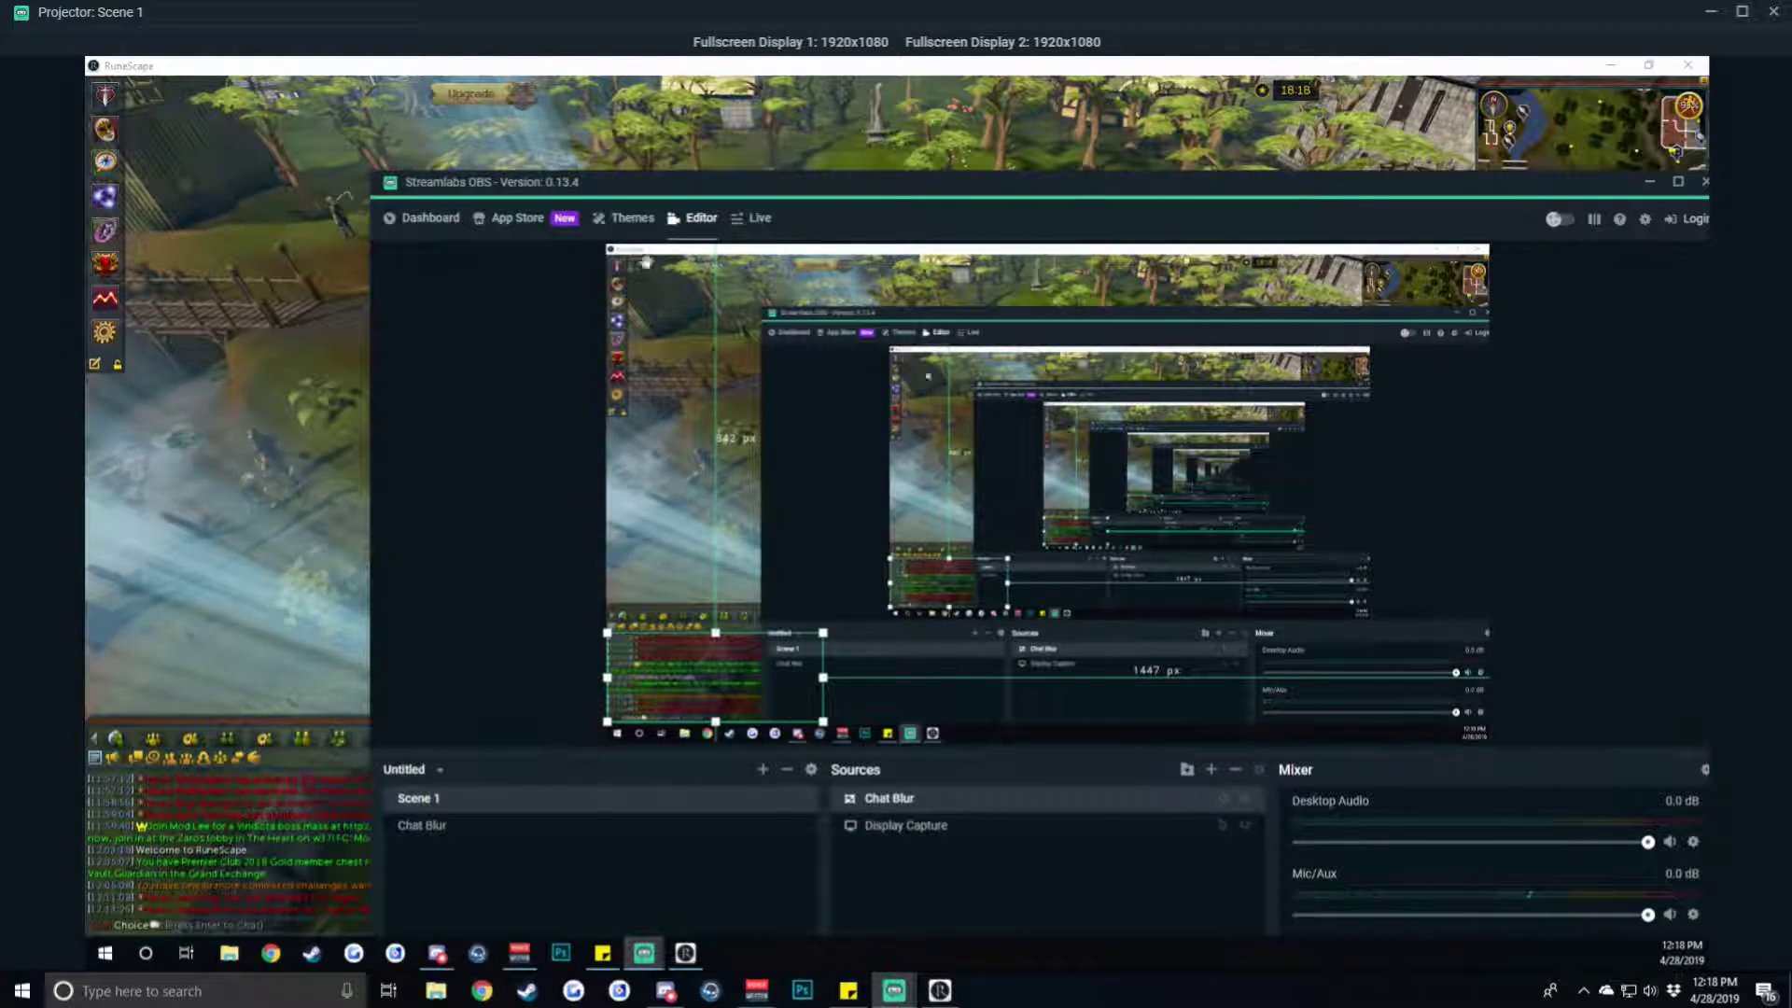
Play RuneScape live, rotating the camera and walking north, to confirm the chat stays pixelated
{"action": "left_click", "coordinate": [576, 107]}
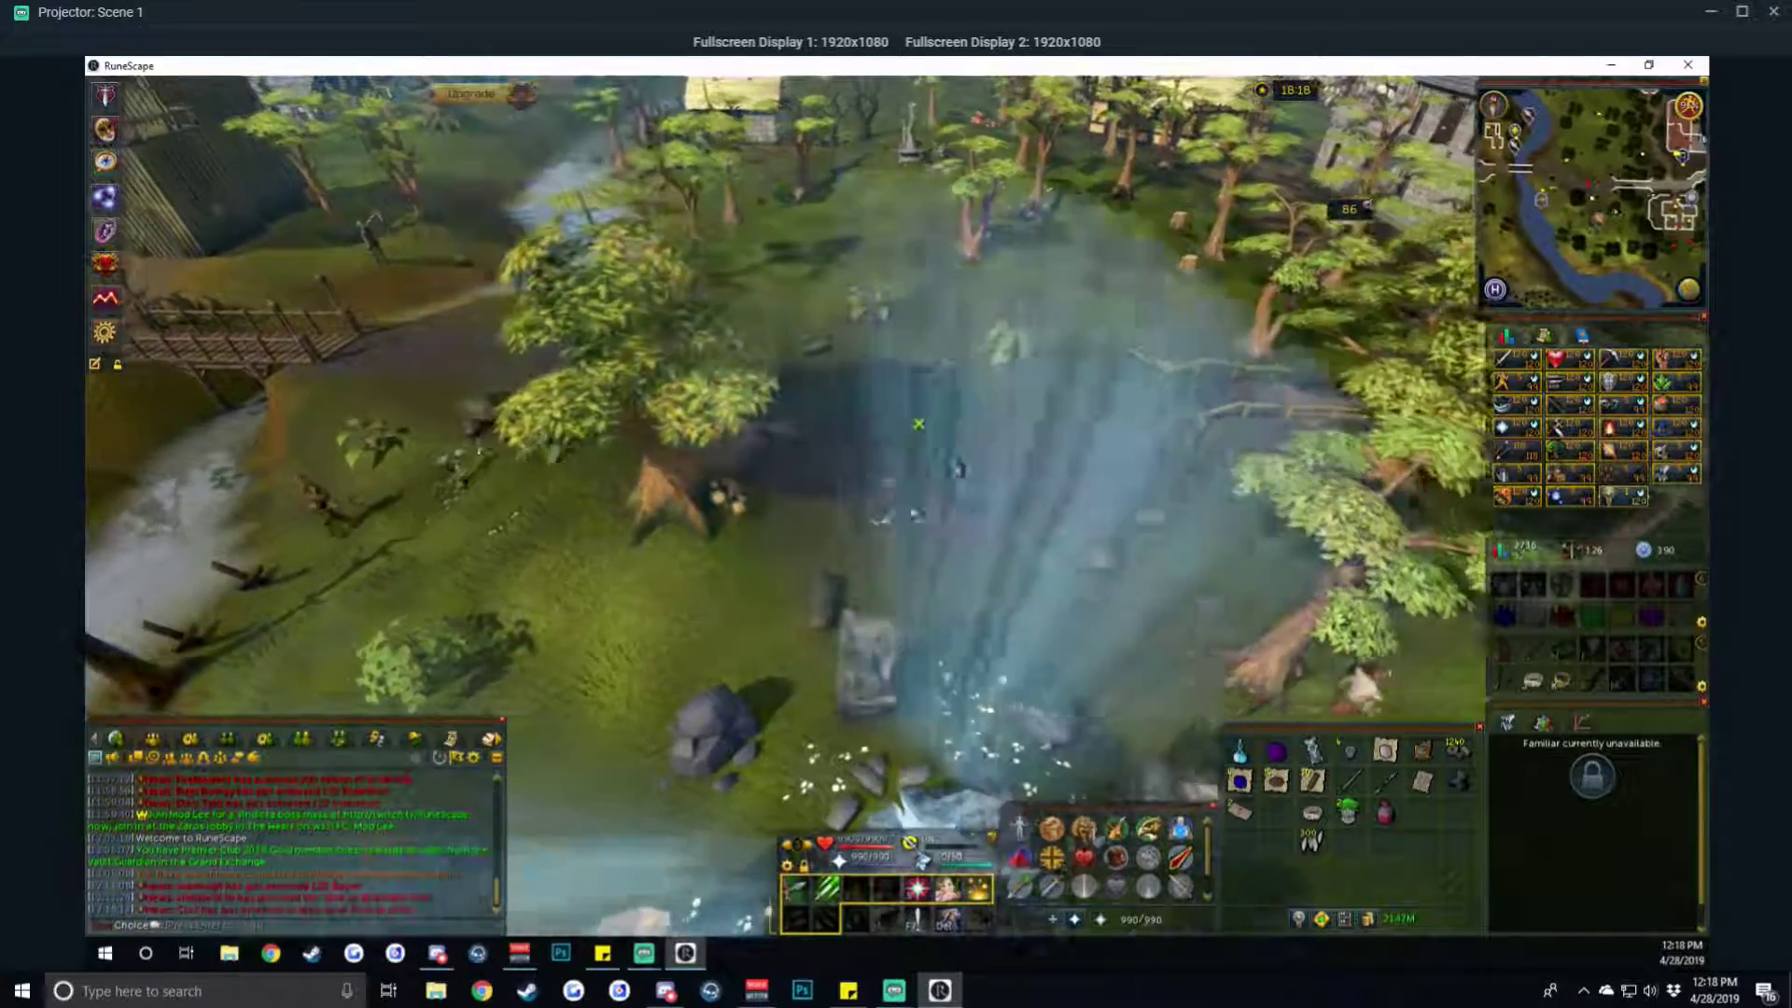
{"action": "key", "text": "Left"}
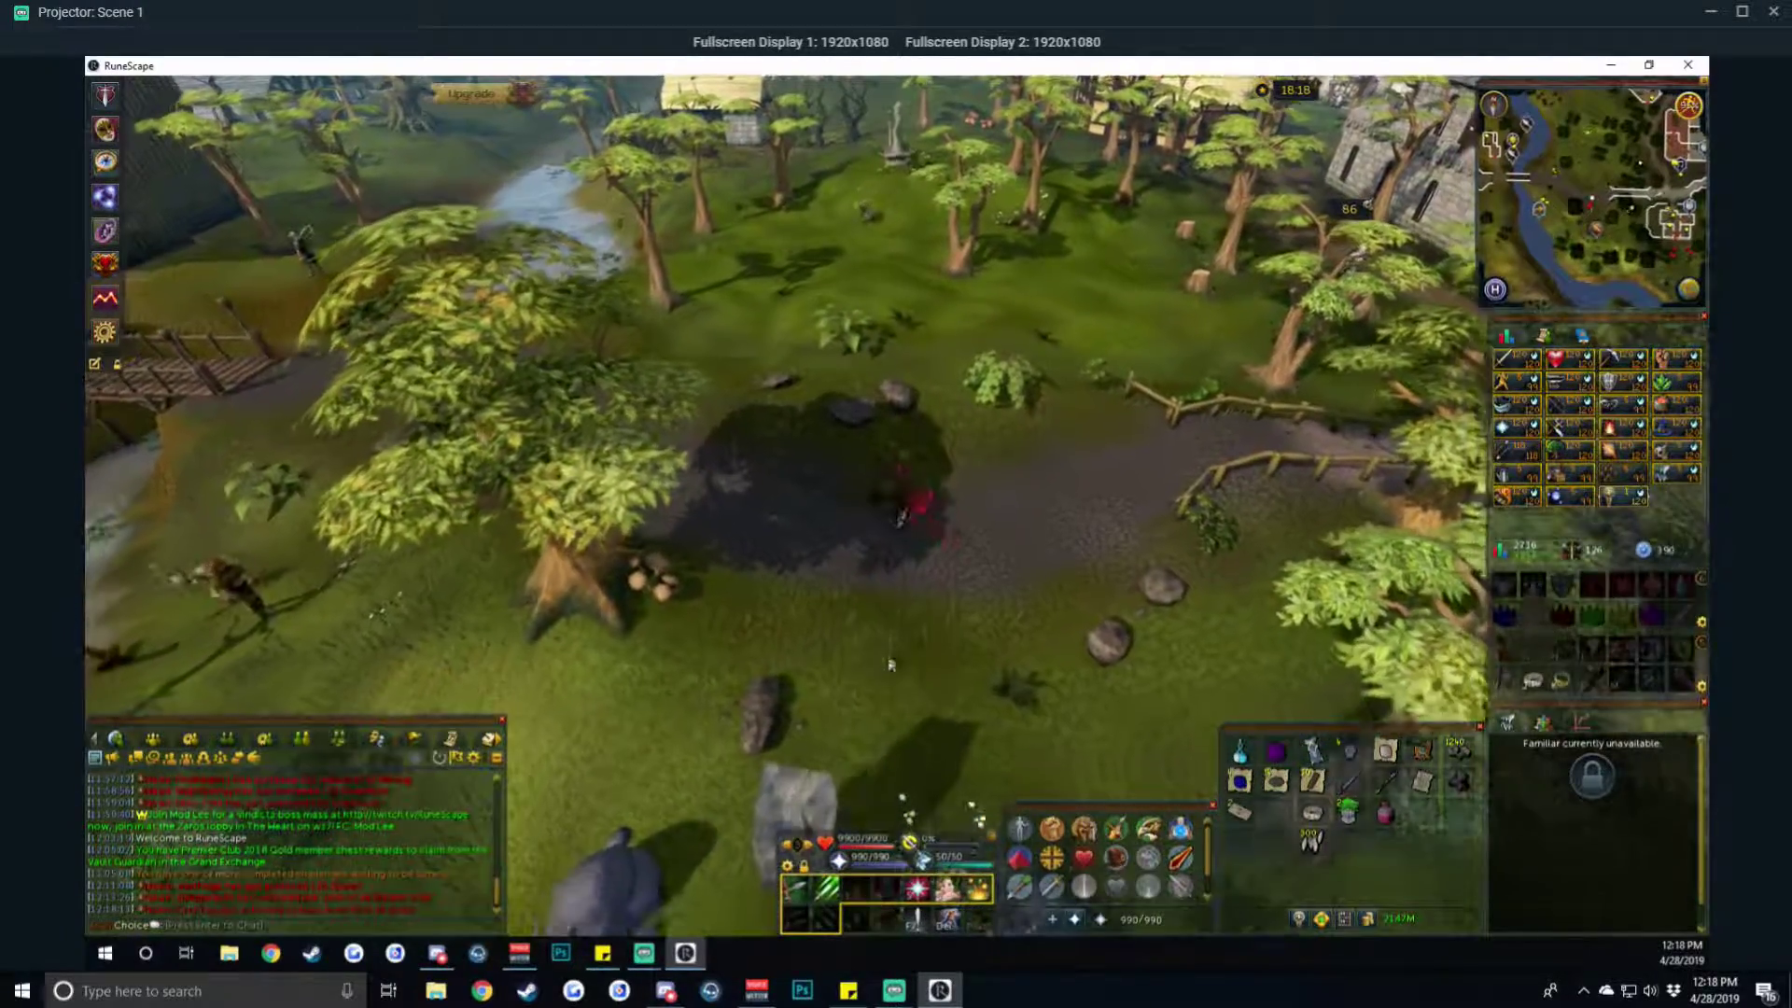
{"action": "key", "text": "Left"}
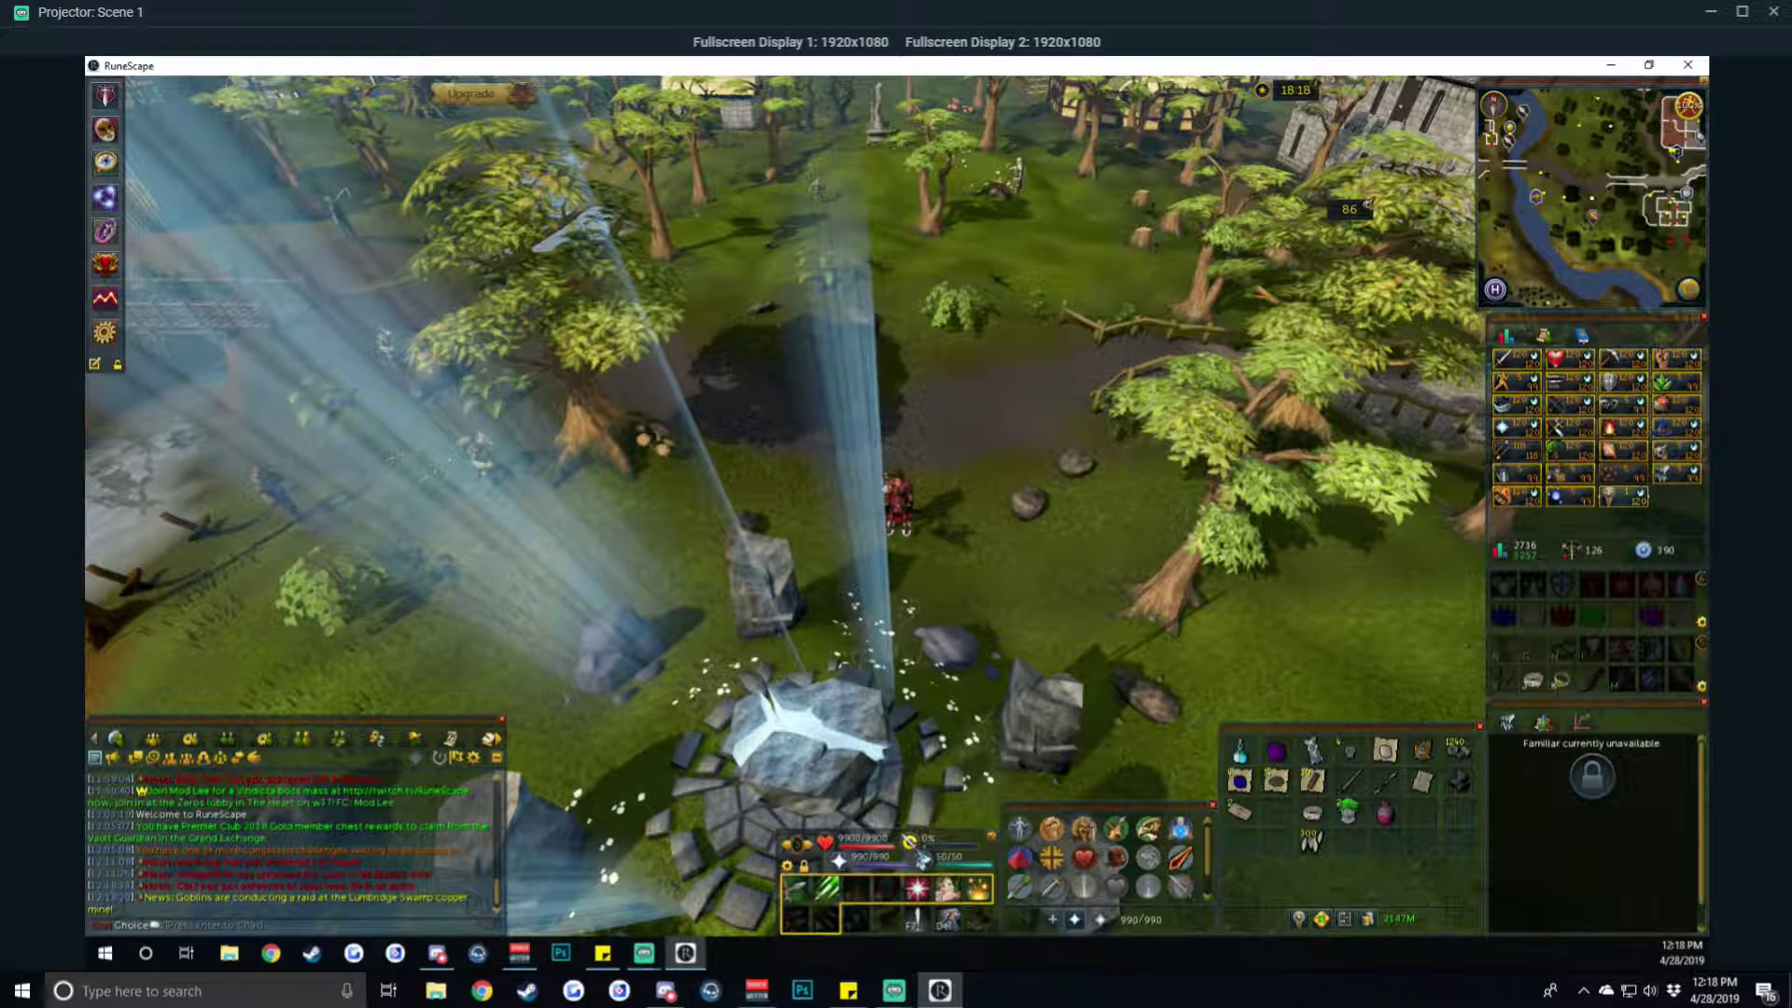
{"action": "left_click", "coordinate": [884, 450]}
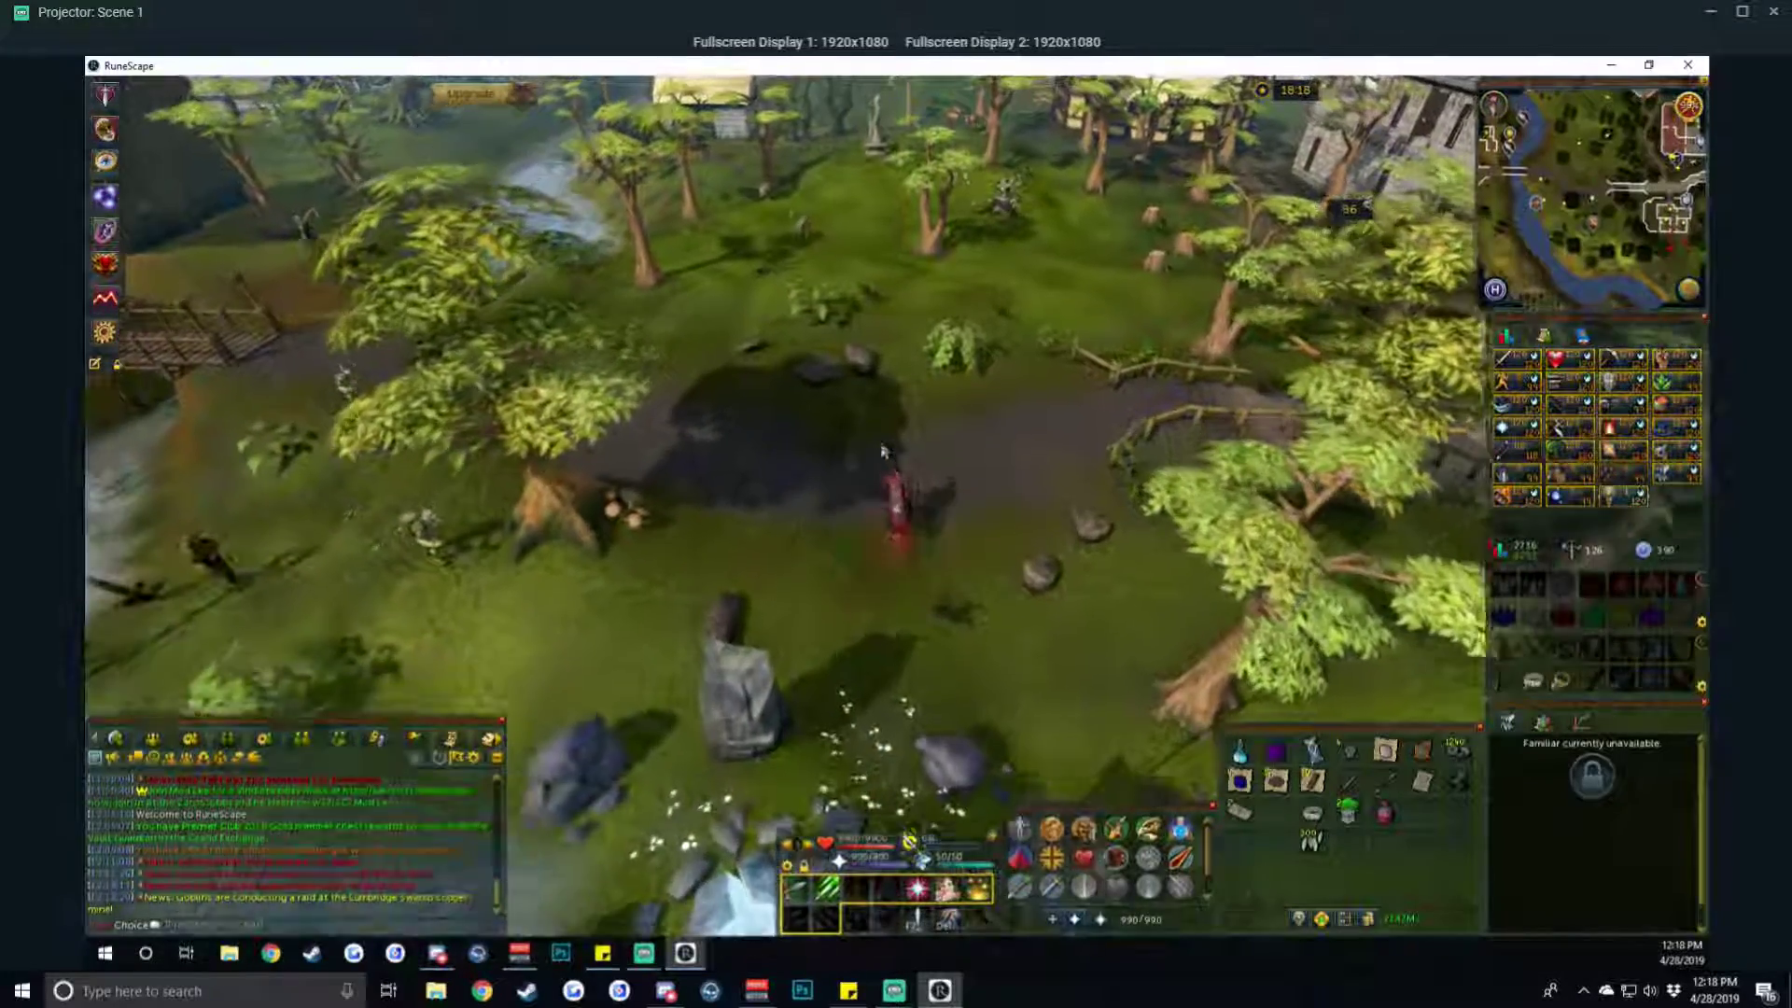